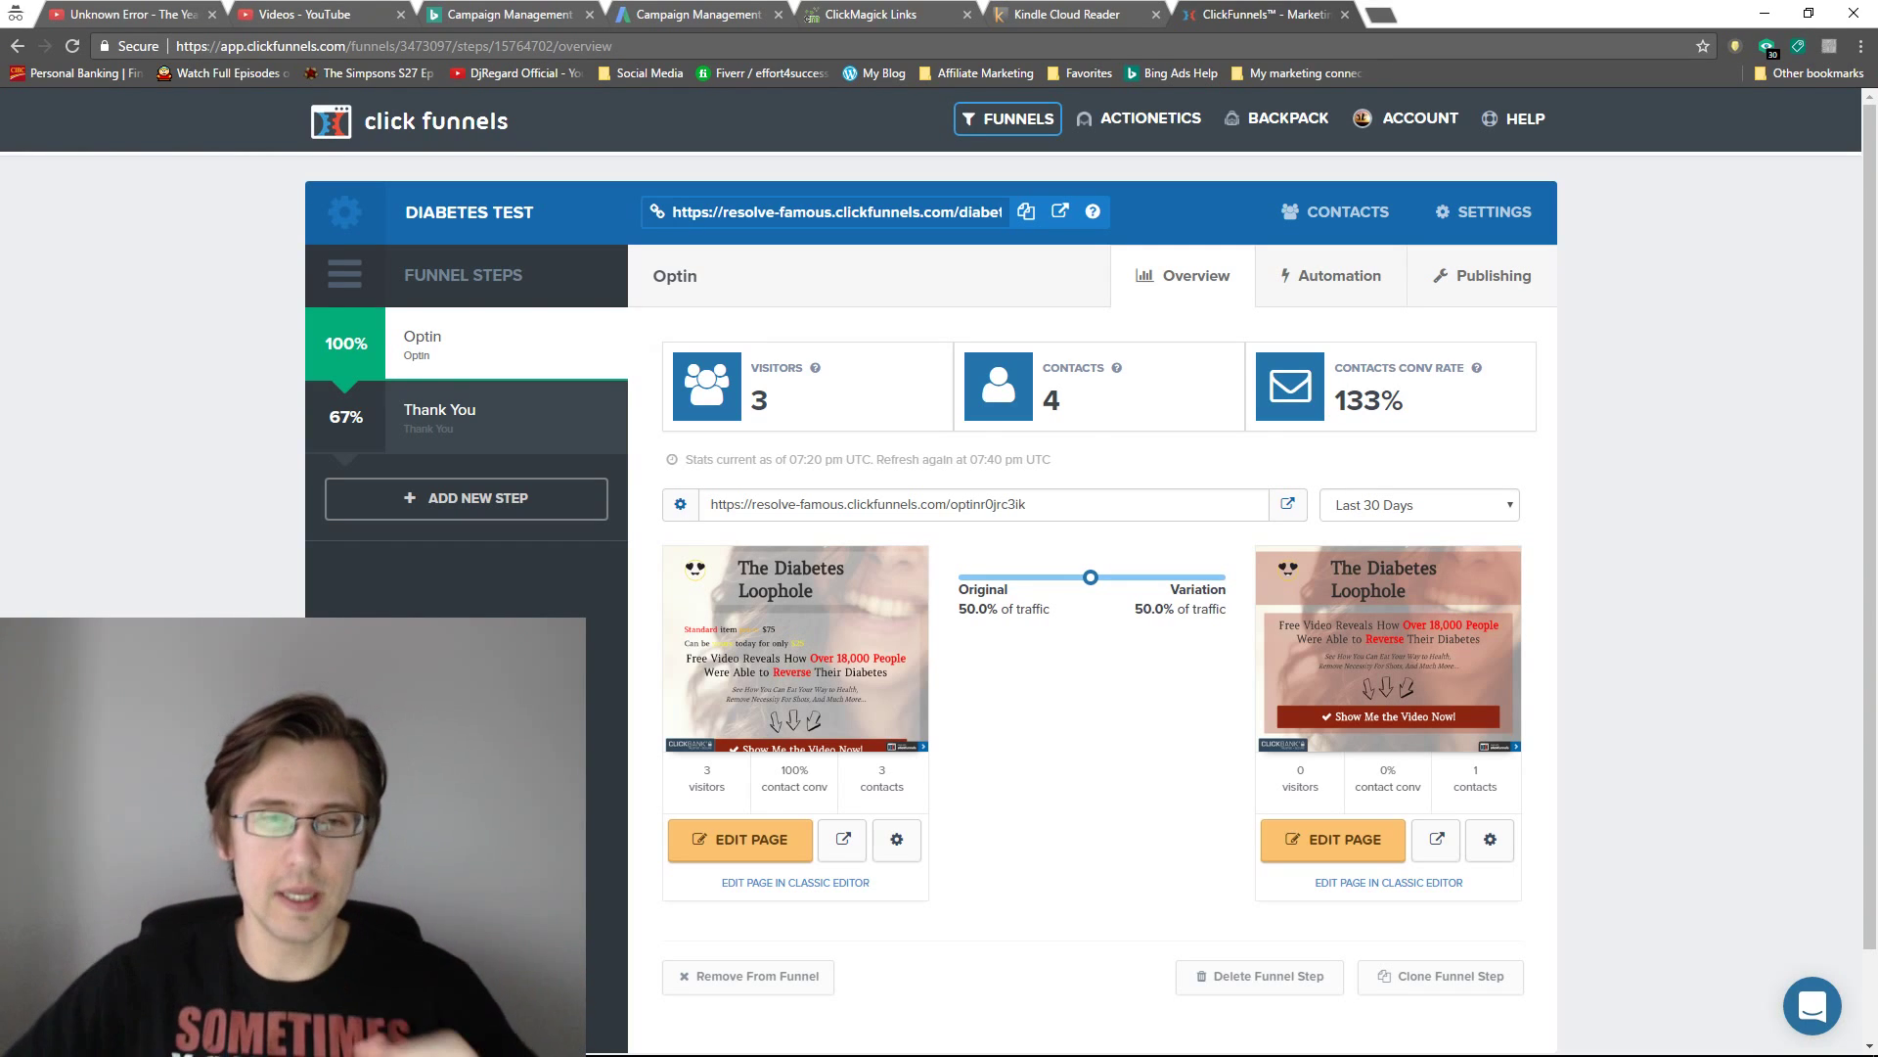
Open the original Optin page in the editor and check the font size setting of the "Free Video Reveals How" headline
{"action": "left_click", "coordinate": [793, 844]}
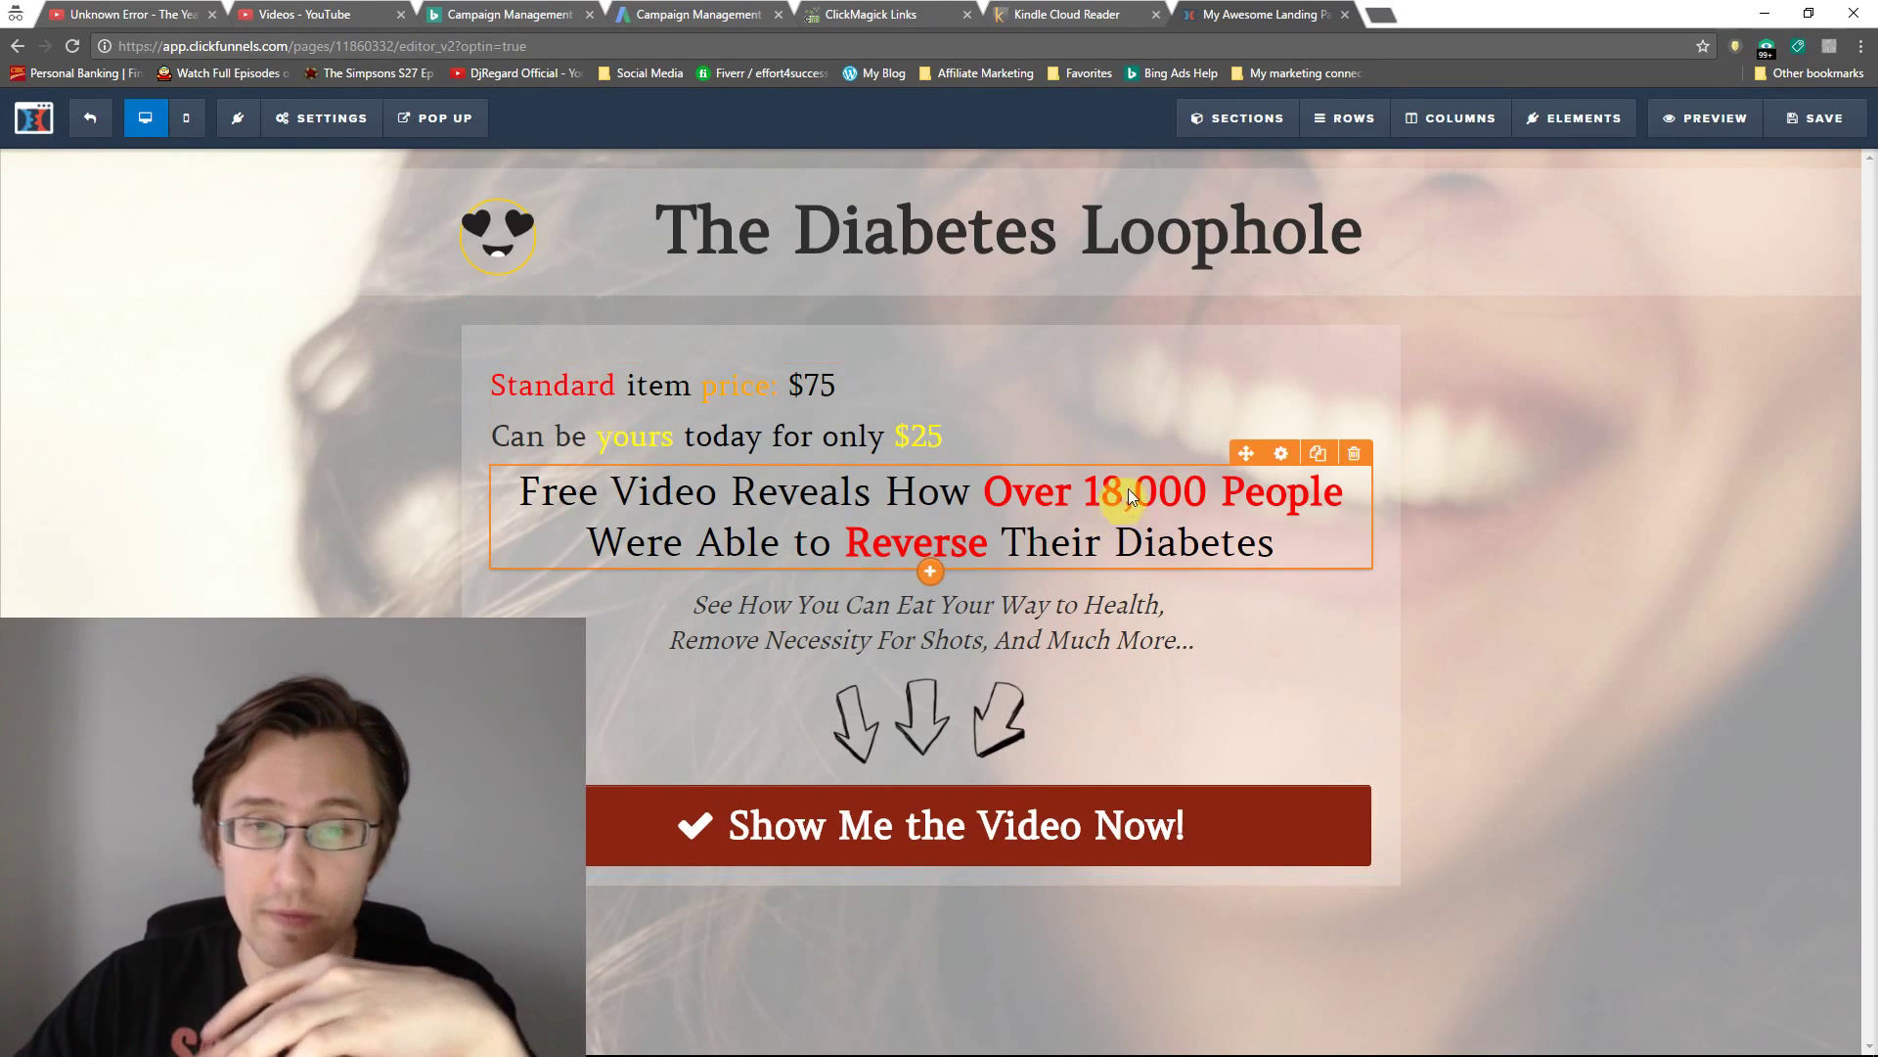
{"action": "left_click", "coordinate": [1292, 401]}
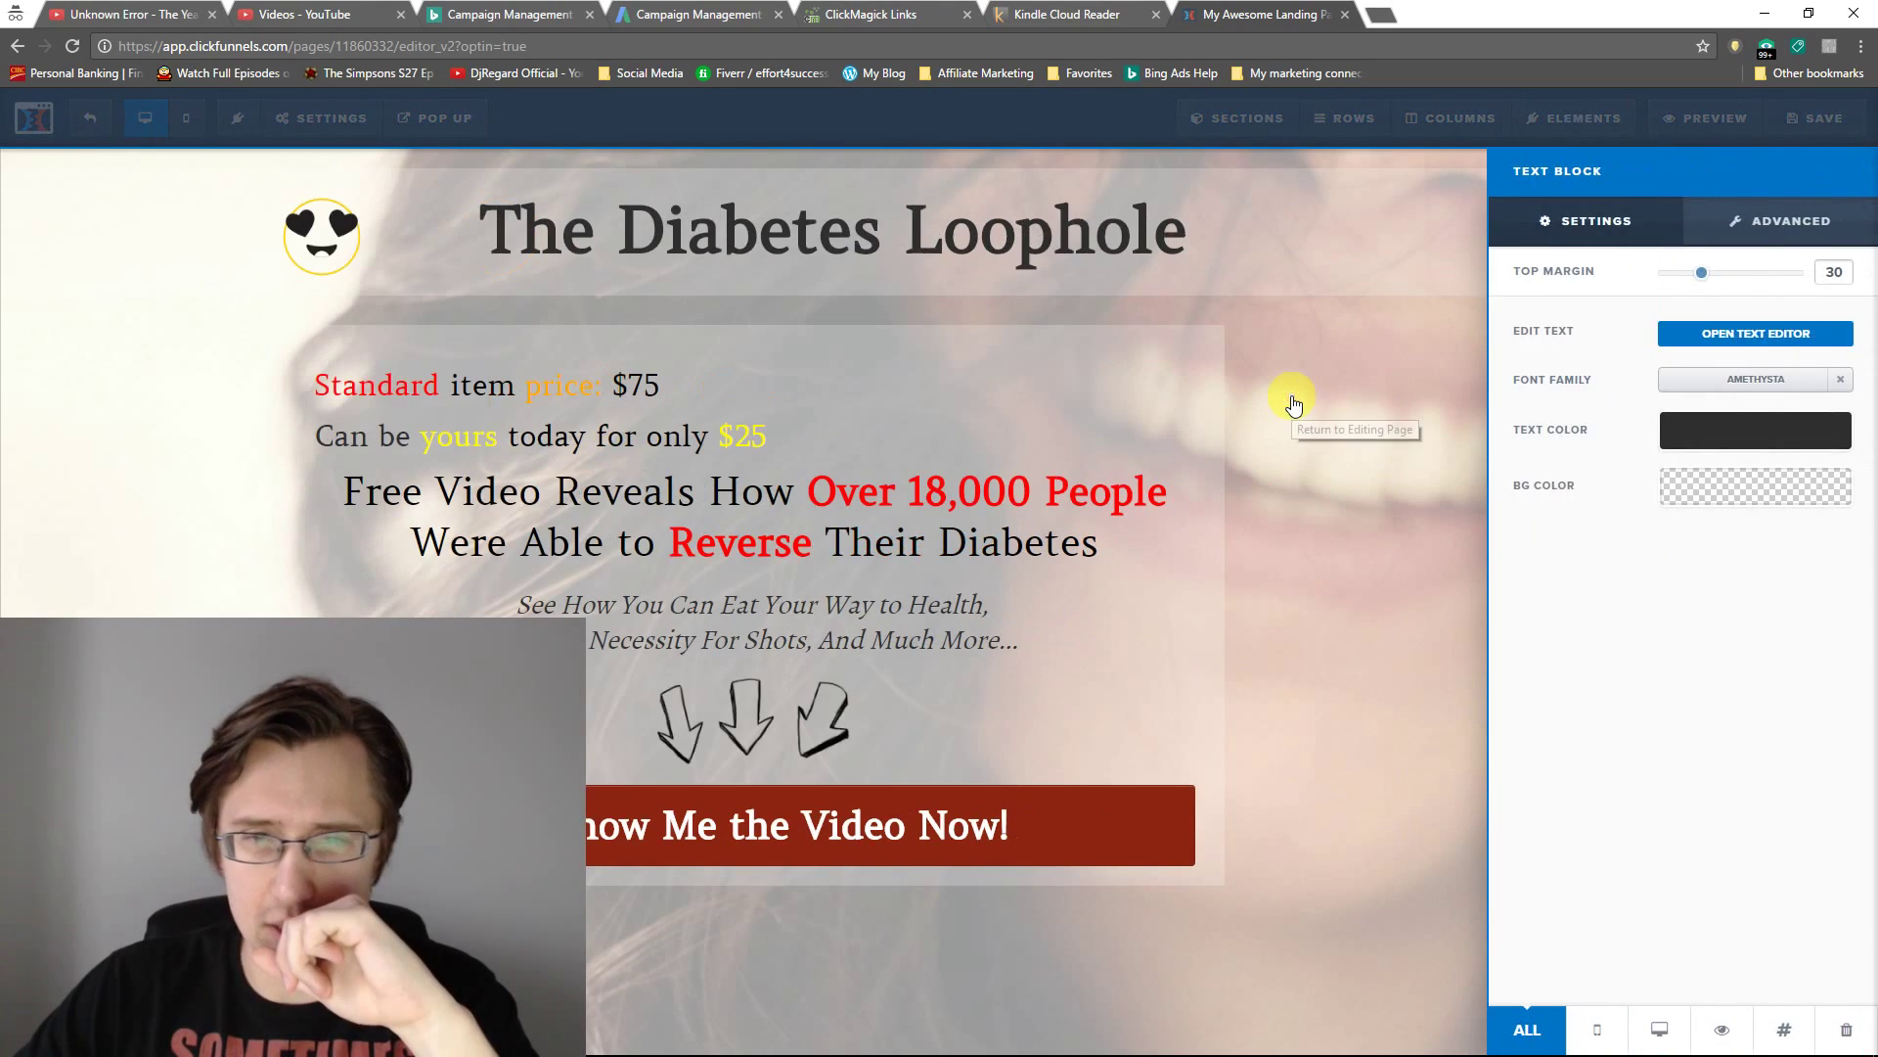
{"action": "left_click", "coordinate": [1216, 494]}
{"action": "left_click", "coordinate": [1227, 504]}
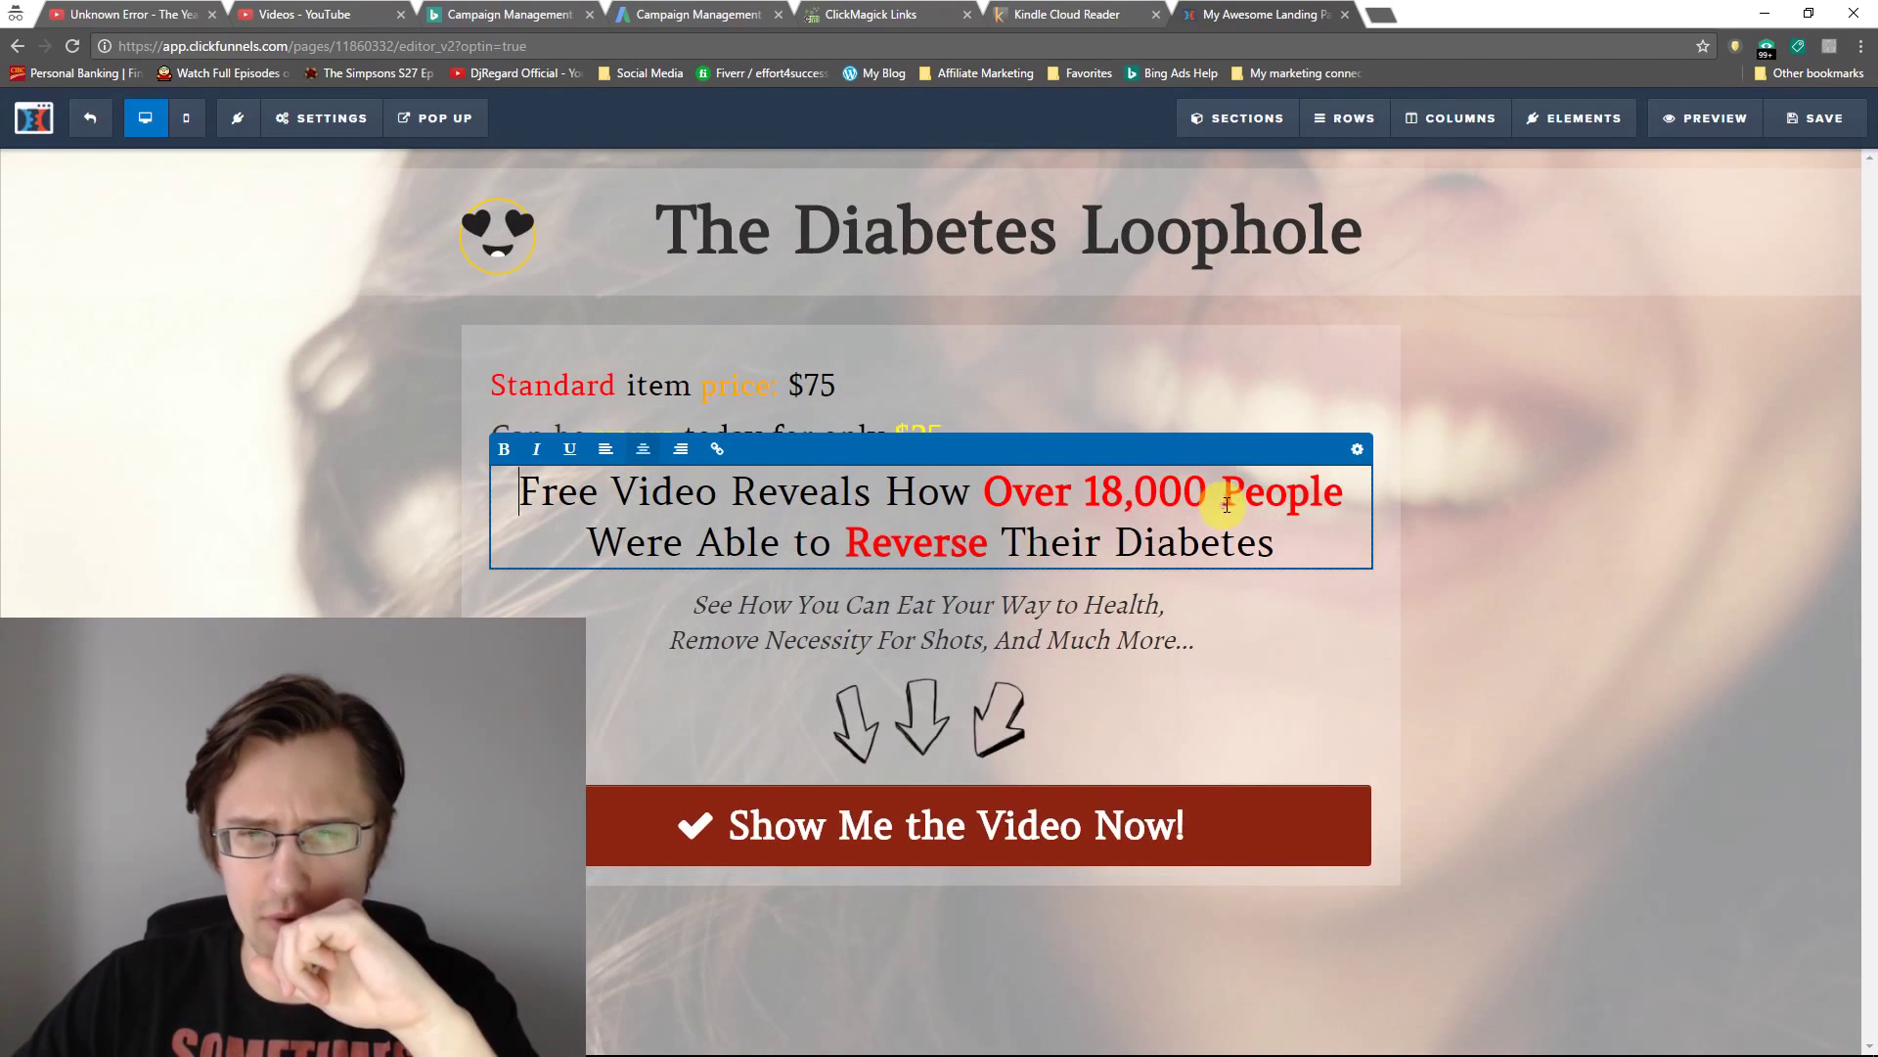
{"action": "left_click", "coordinate": [1356, 448]}
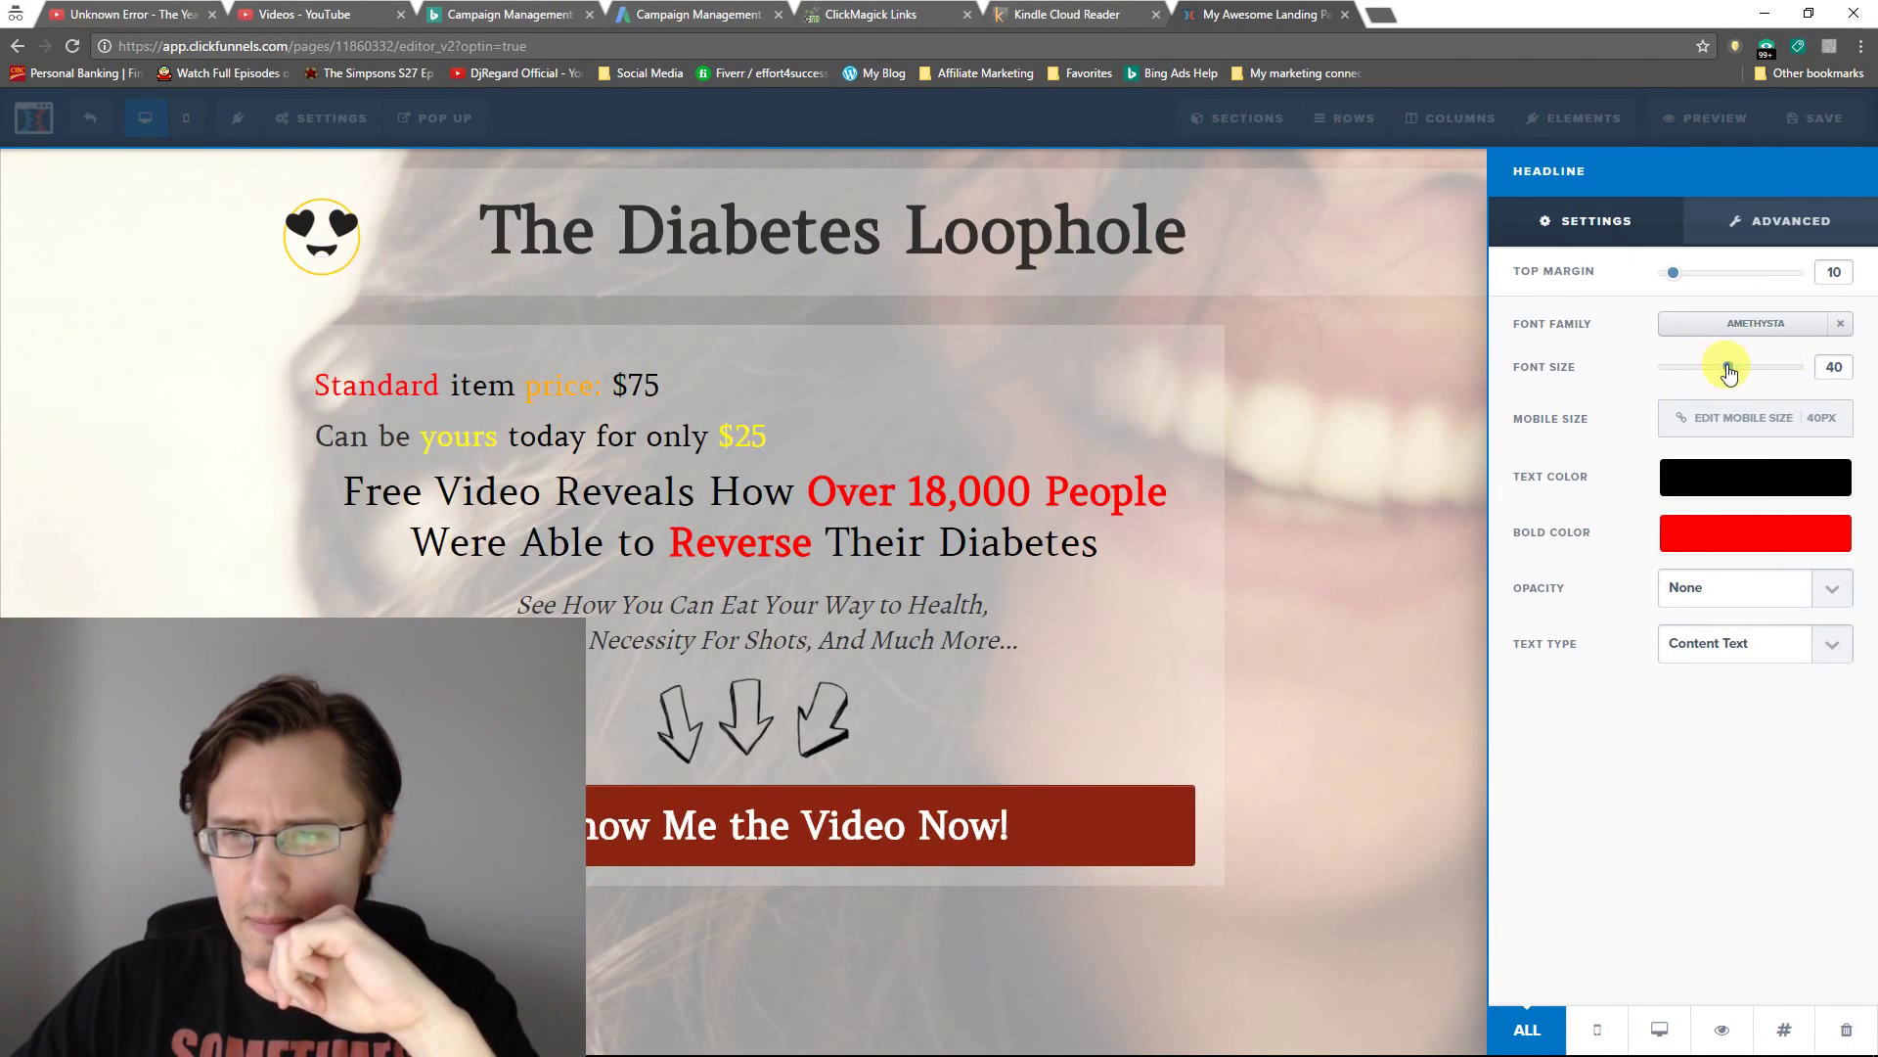
{"action": "mouse_move", "coordinate": [1726, 367]}
{"action": "left_mouse_down"}
{"action": "mouse_move", "coordinate": [1823, 369]}
{"action": "mouse_move", "coordinate": [1727, 383]}
{"action": "left_mouse_up"}
{"action": "left_click", "coordinate": [1132, 432]}
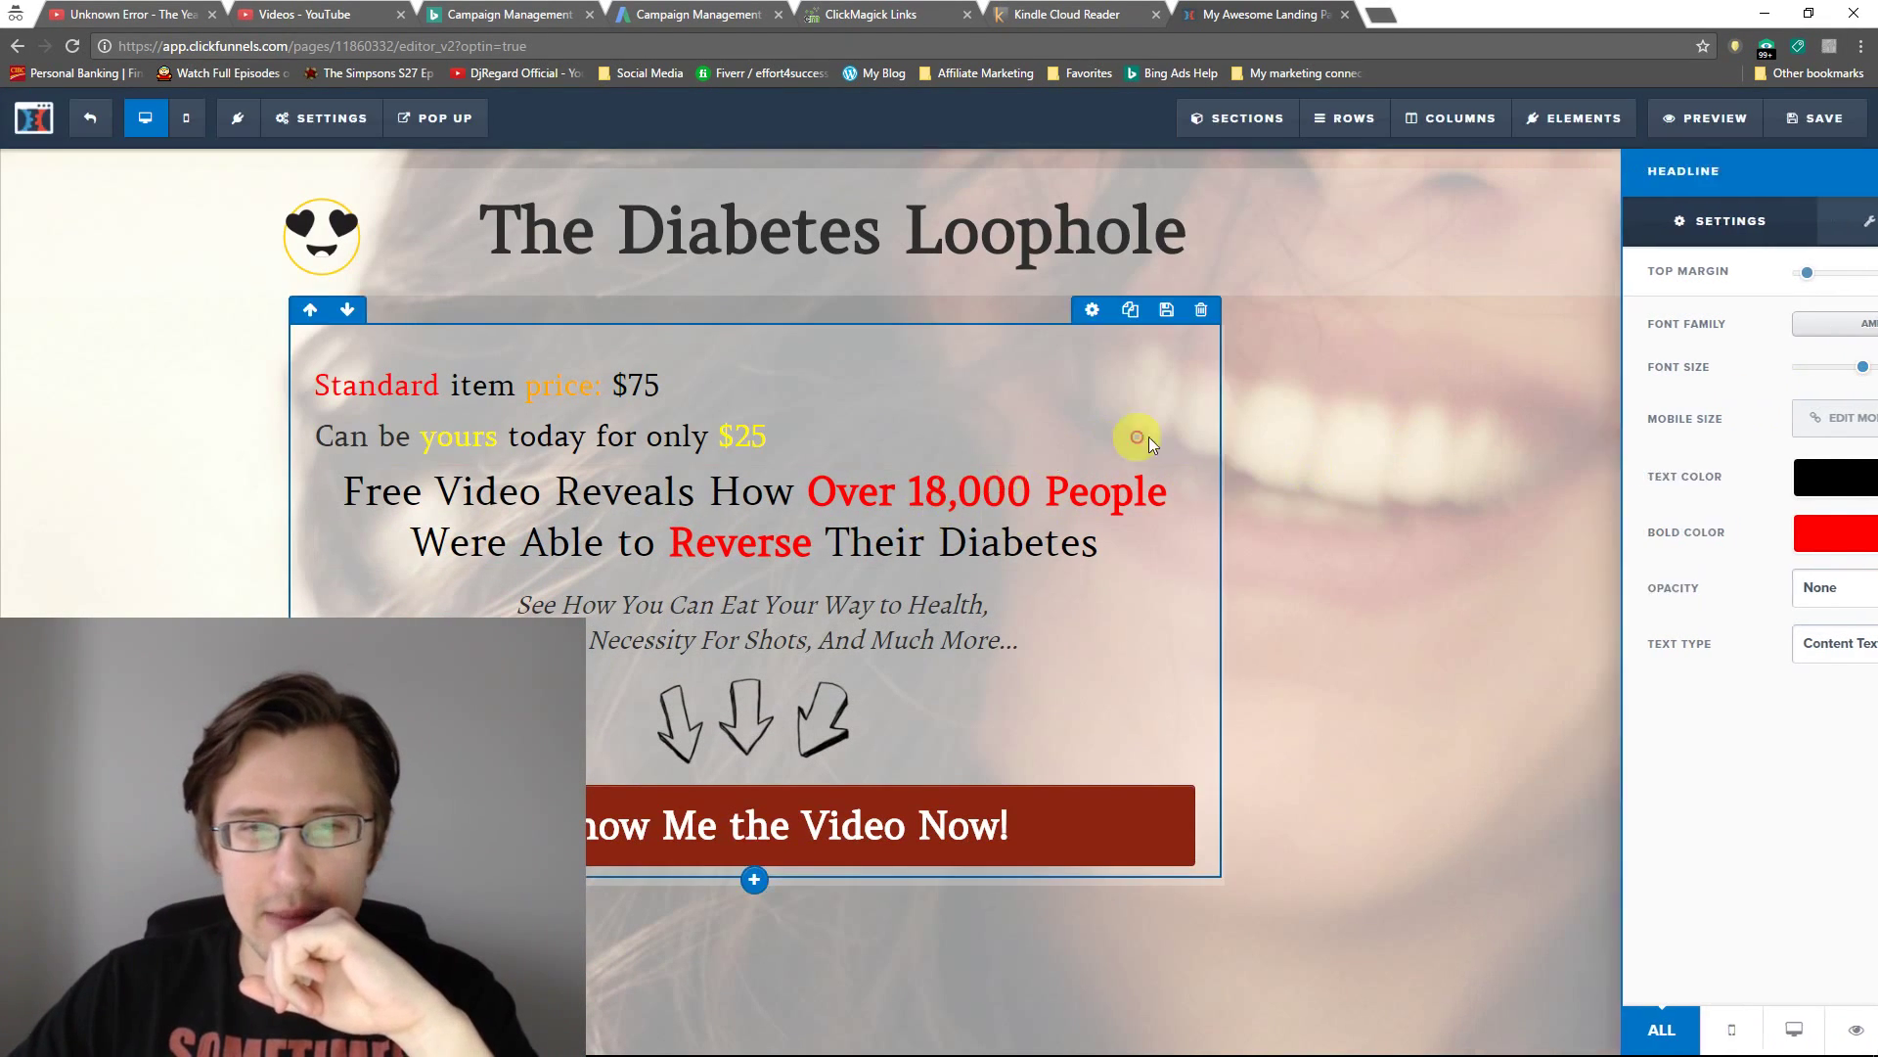
Open the price text block in the text editor and check which font sizes are offered for its first line
{"action": "left_click", "coordinate": [1733, 336]}
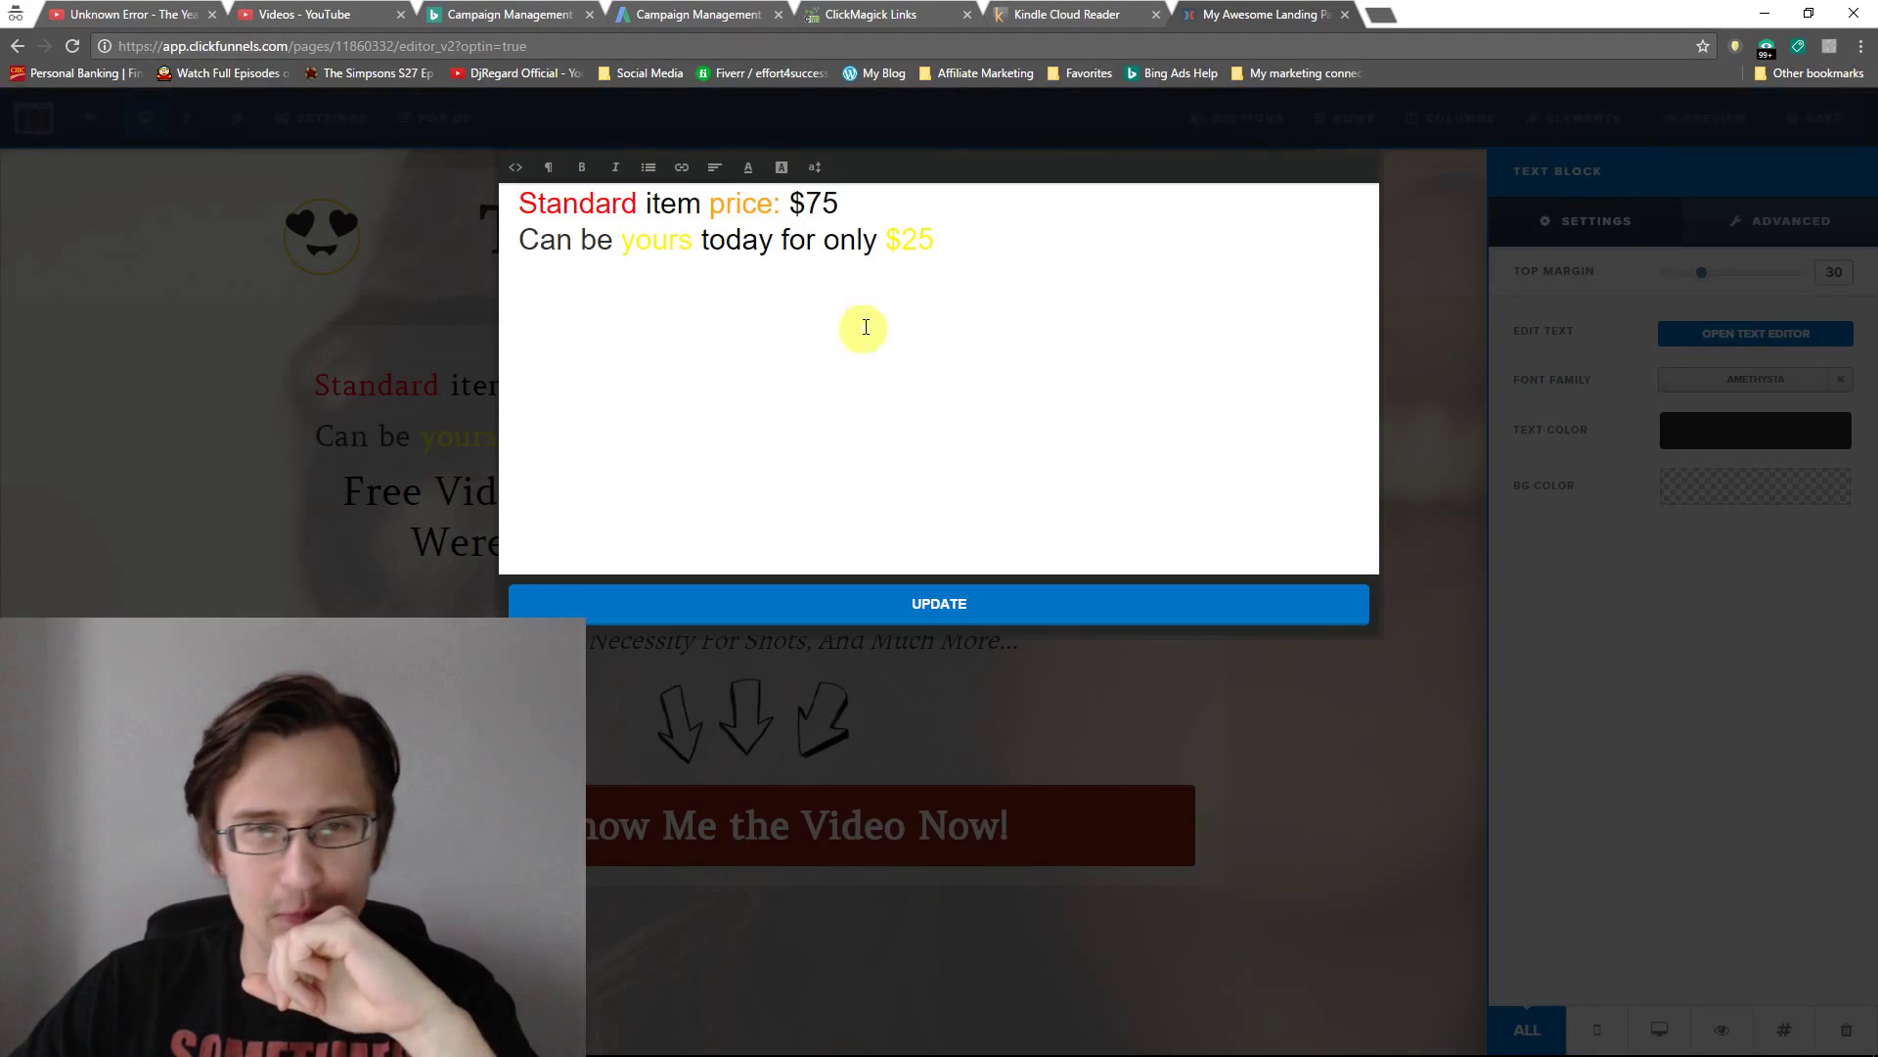
{"action": "double_click", "coordinate": [818, 202]}
{"action": "left_click", "coordinate": [814, 168]}
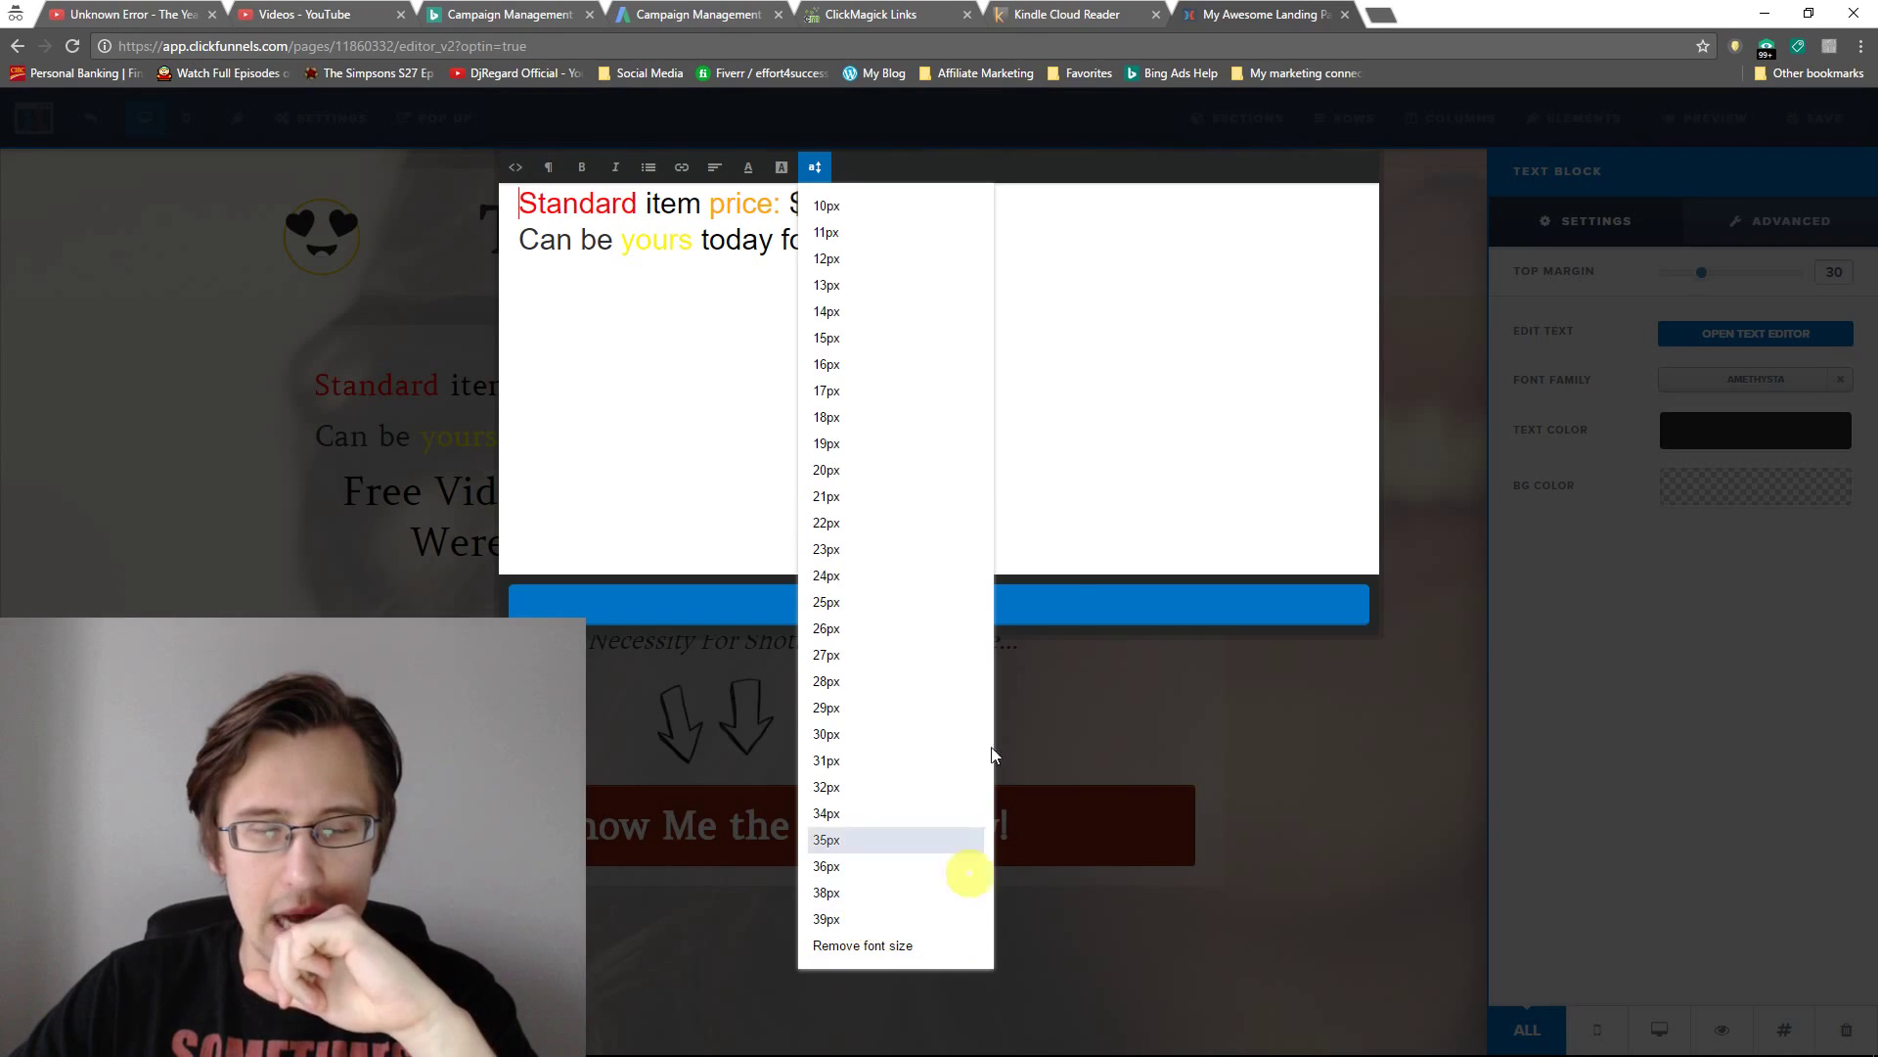
{"action": "left_click", "coordinate": [1139, 302]}
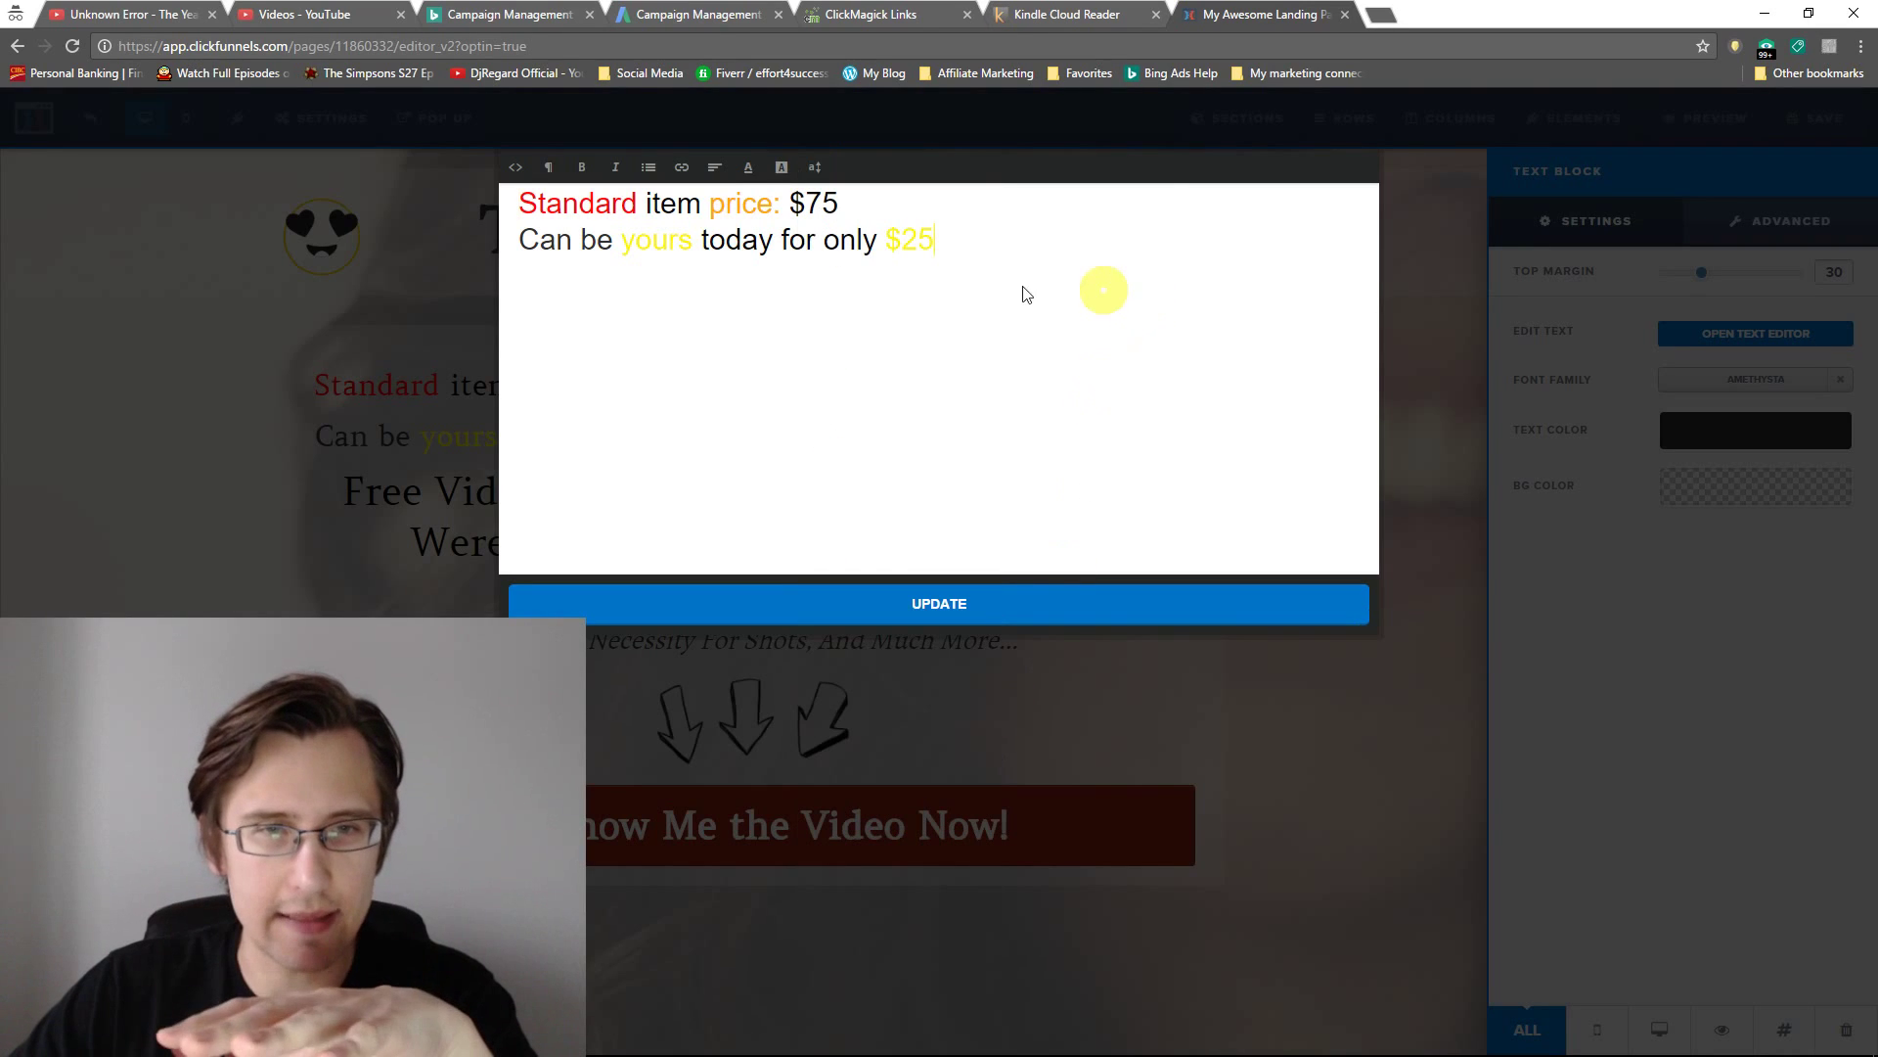
{"action": "triple_click", "coordinate": [751, 207]}
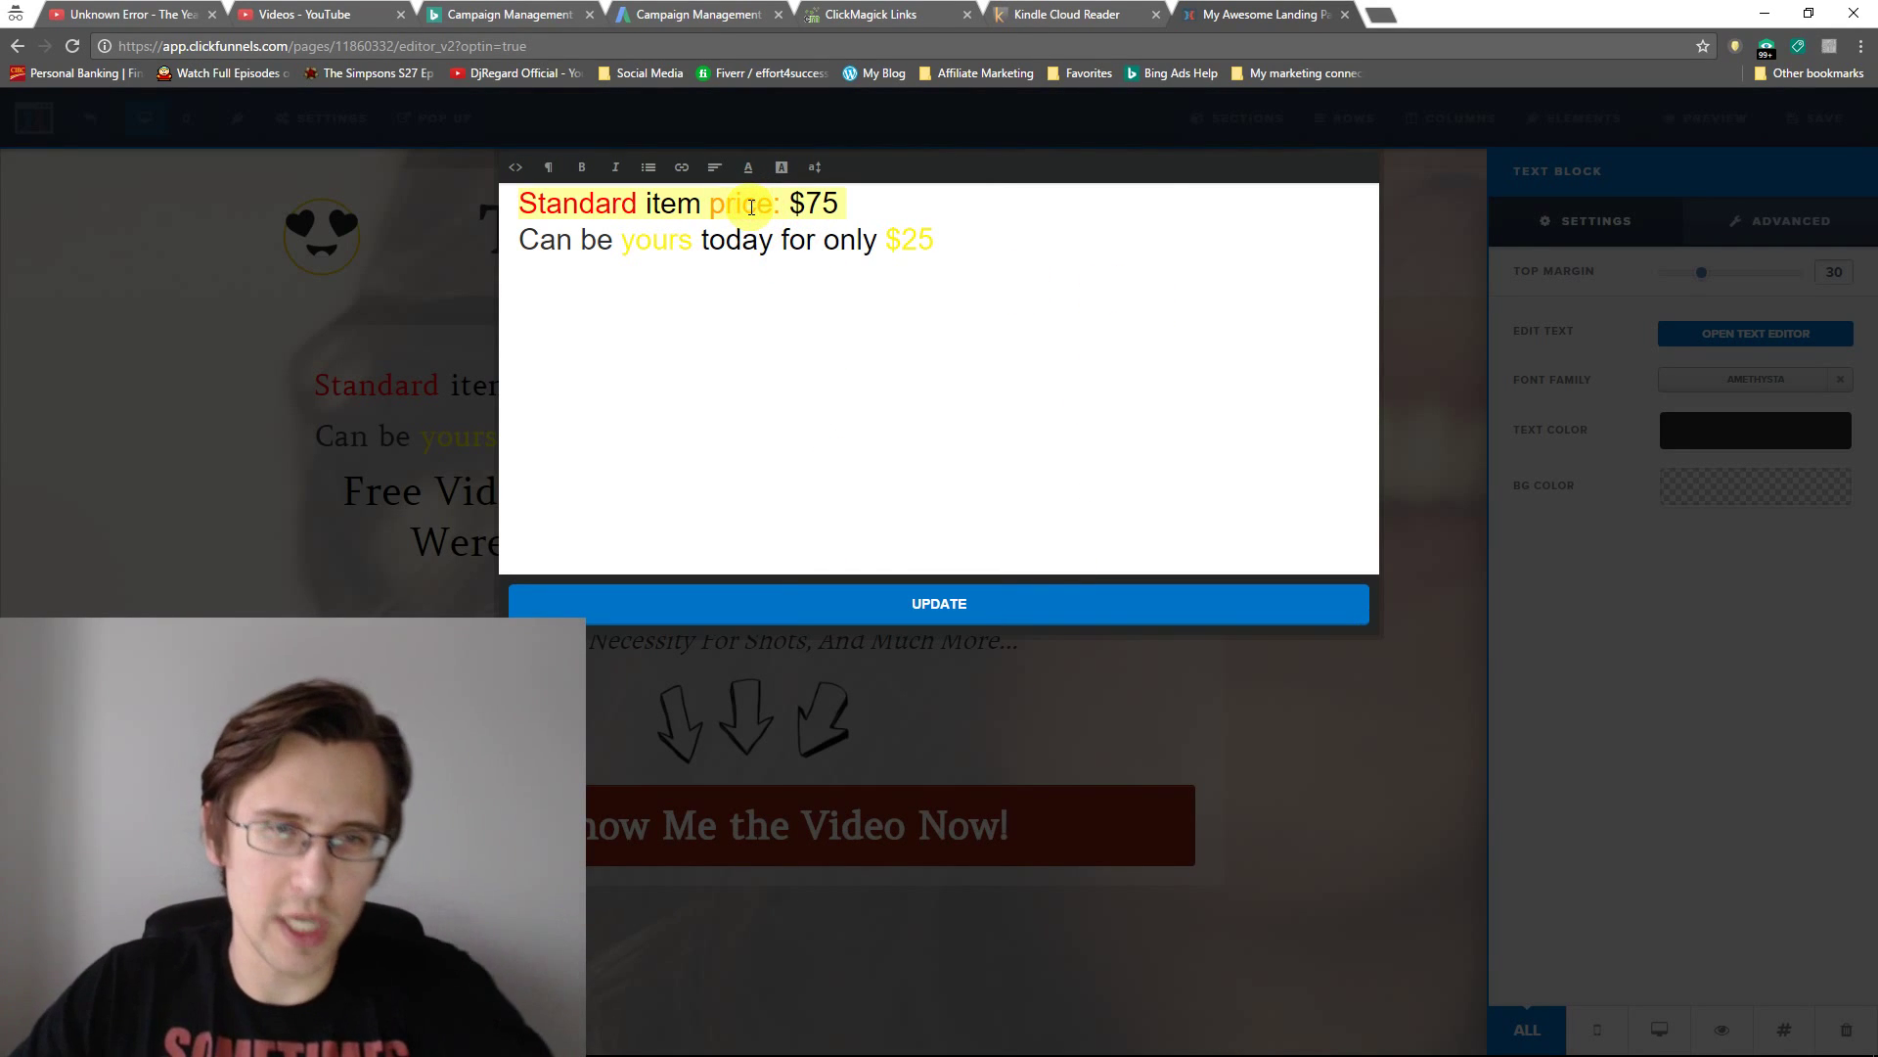
{"action": "left_click", "coordinate": [814, 167]}
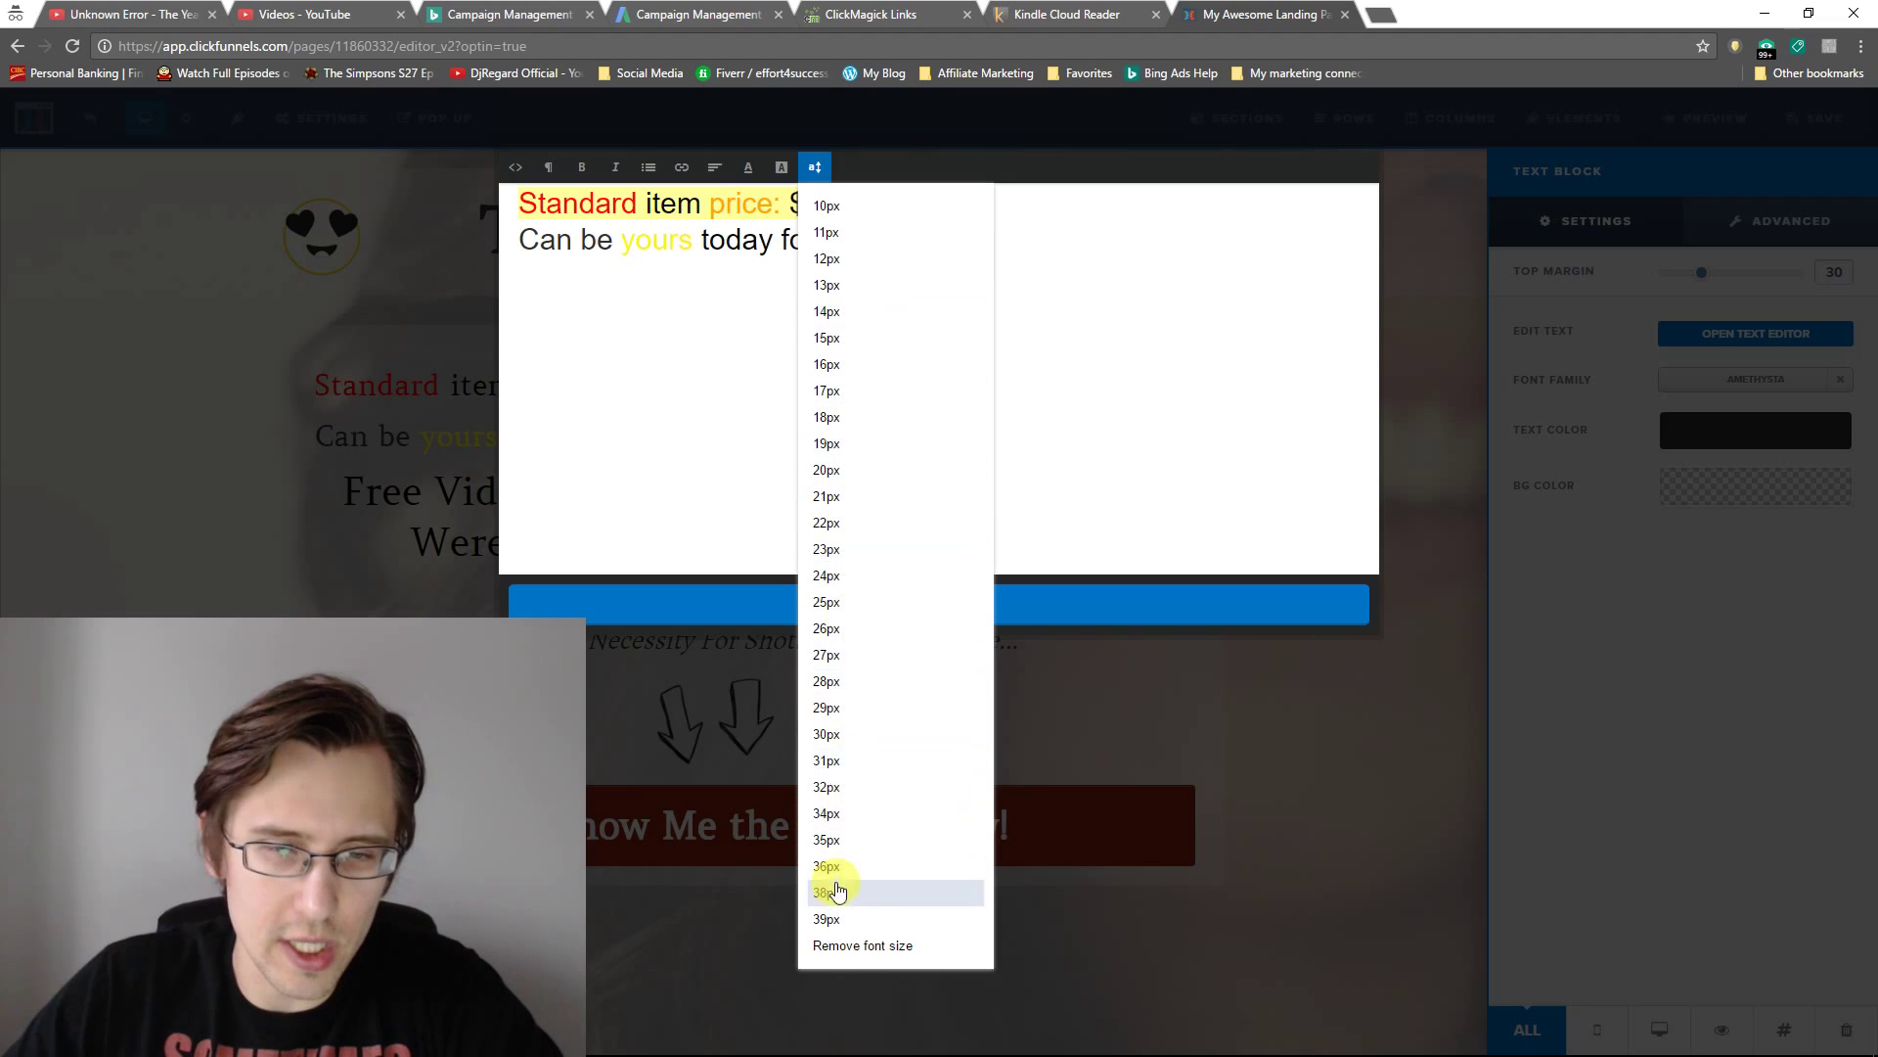
{"action": "left_click", "coordinate": [626, 214]}
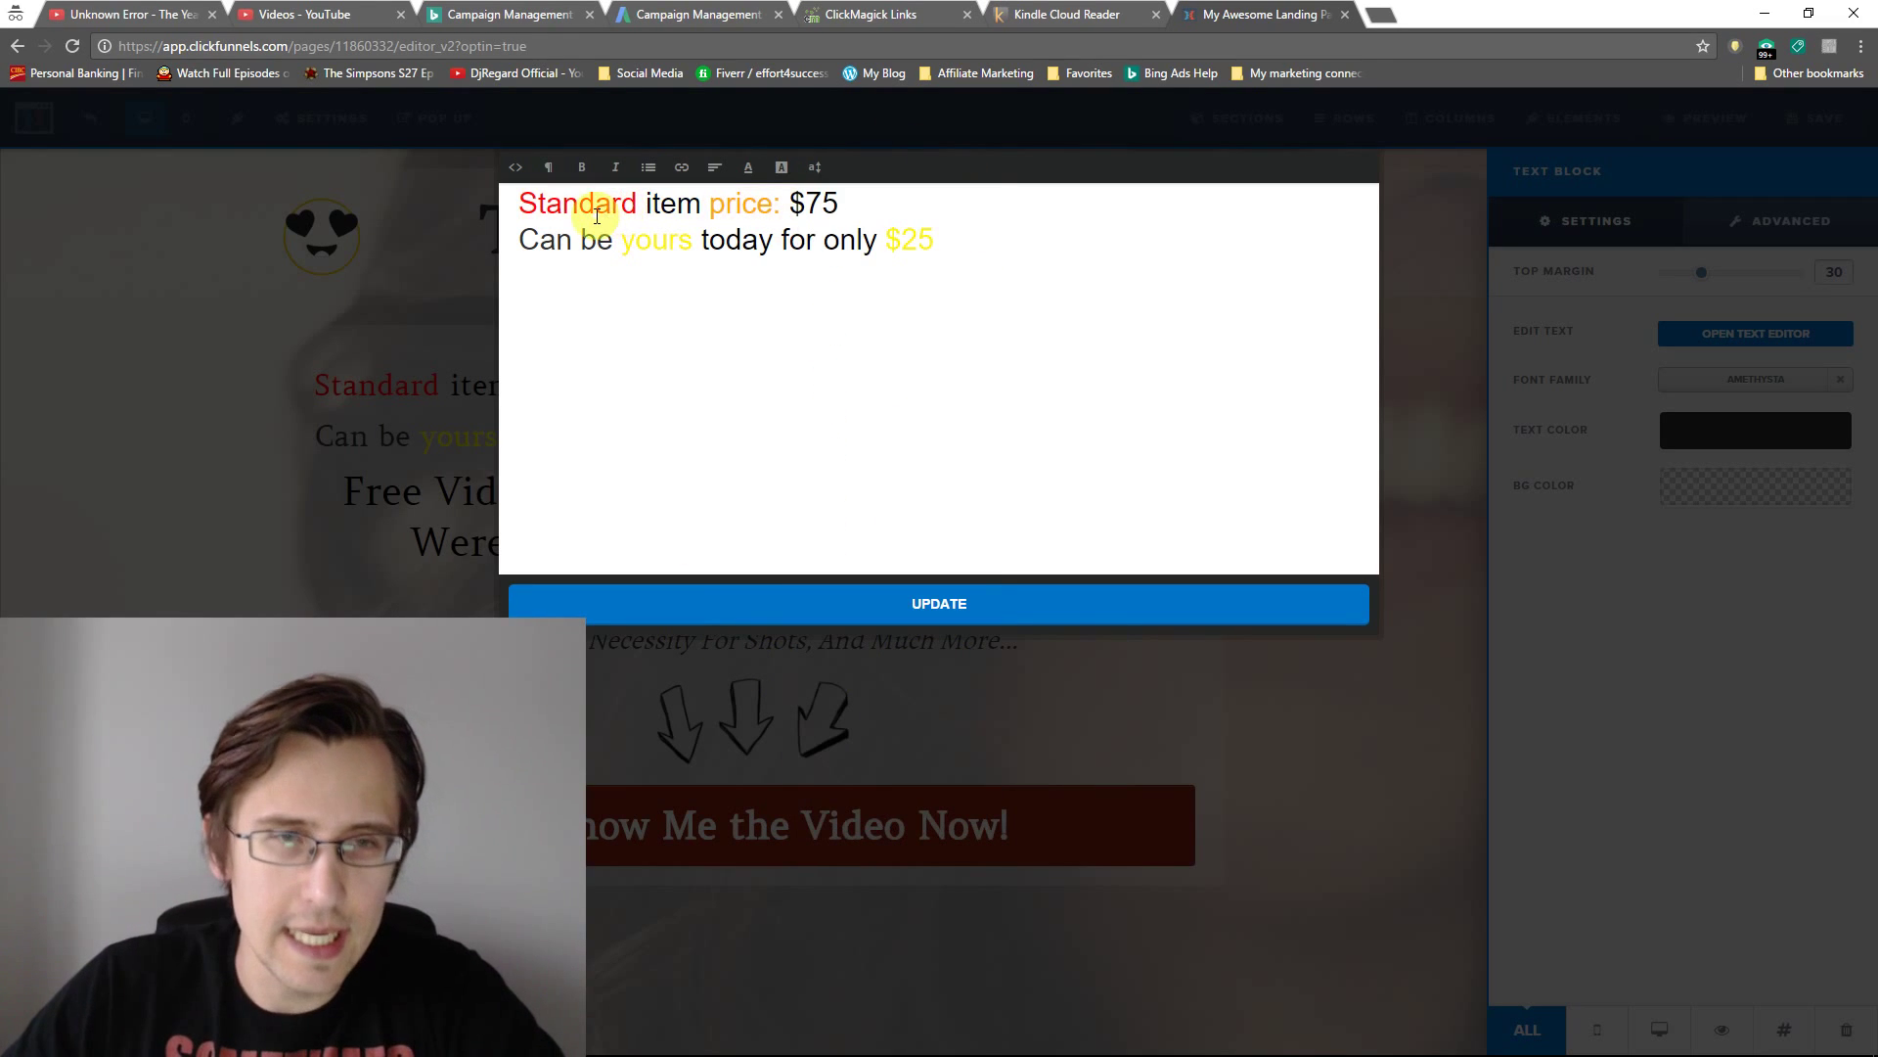
Switch the price text block's editor between its visual view and HTML source, ending in the source view
{"action": "left_click", "coordinate": [516, 168]}
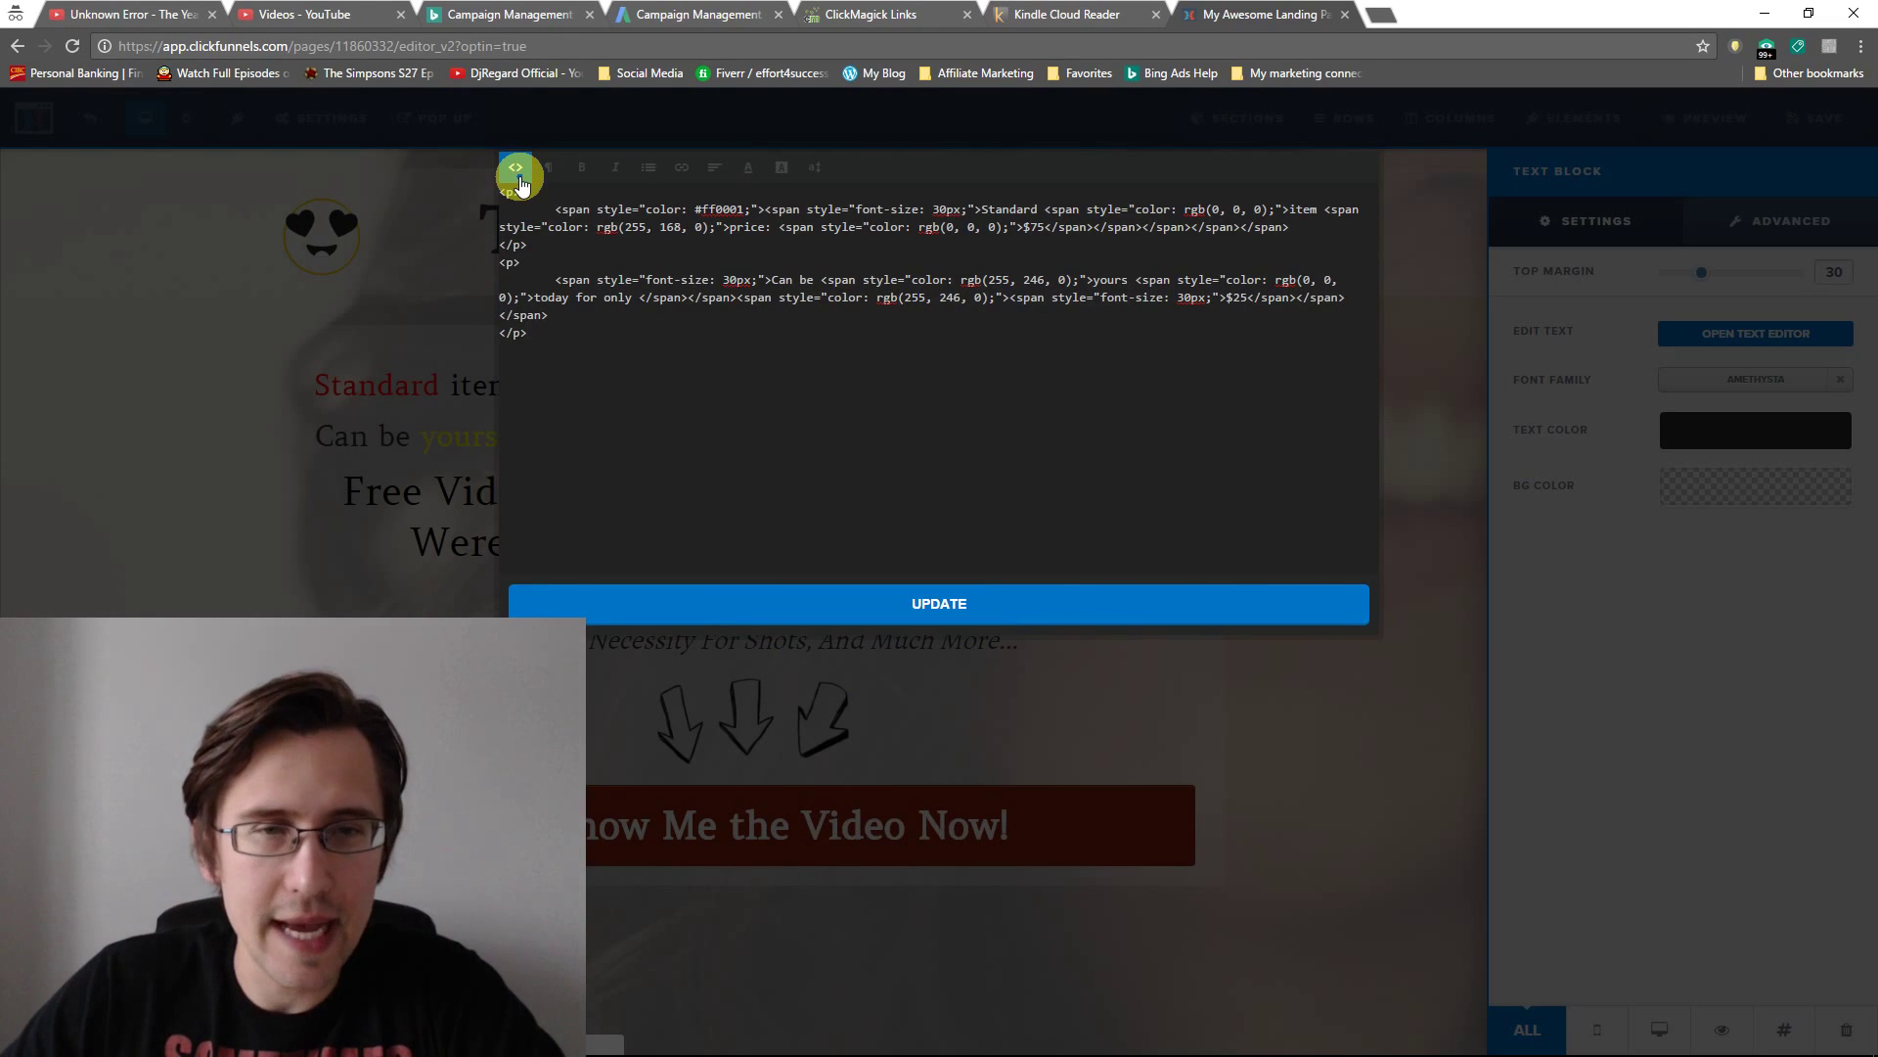
{"action": "left_click", "coordinate": [517, 170]}
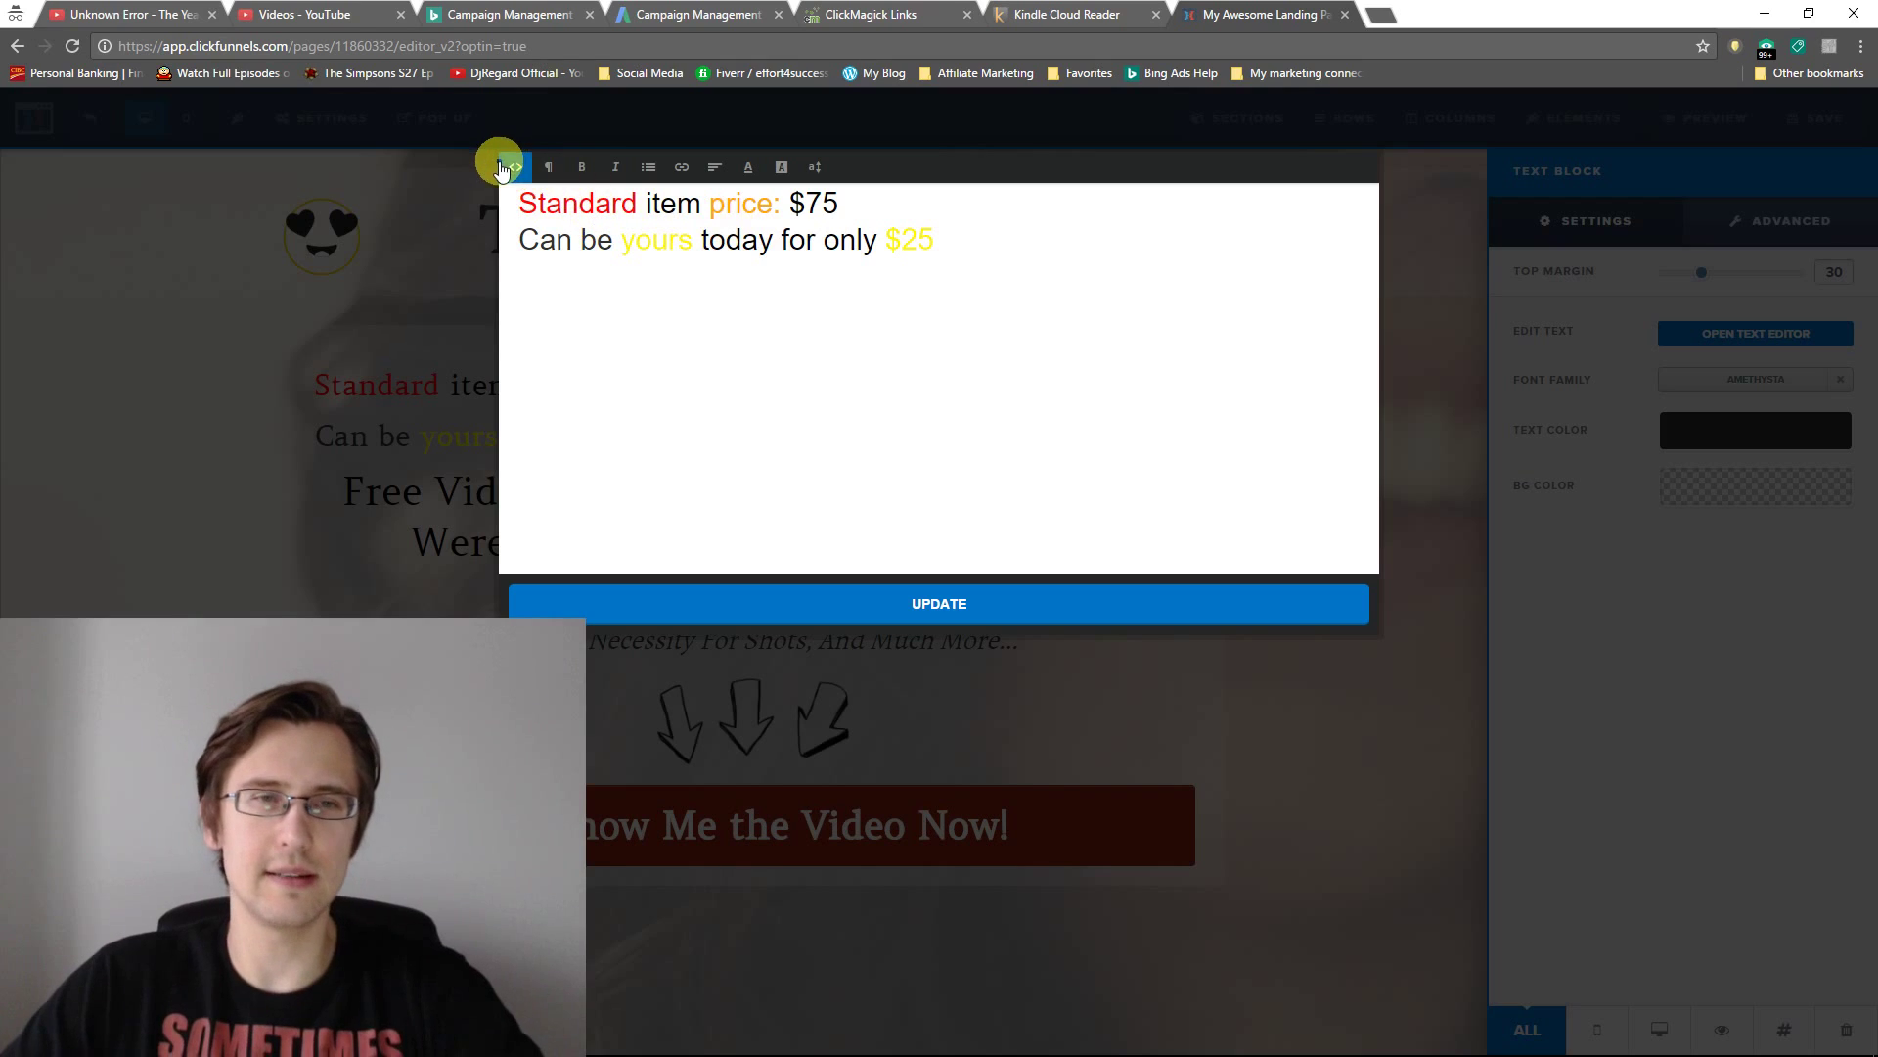
{"action": "left_click", "coordinate": [513, 168]}
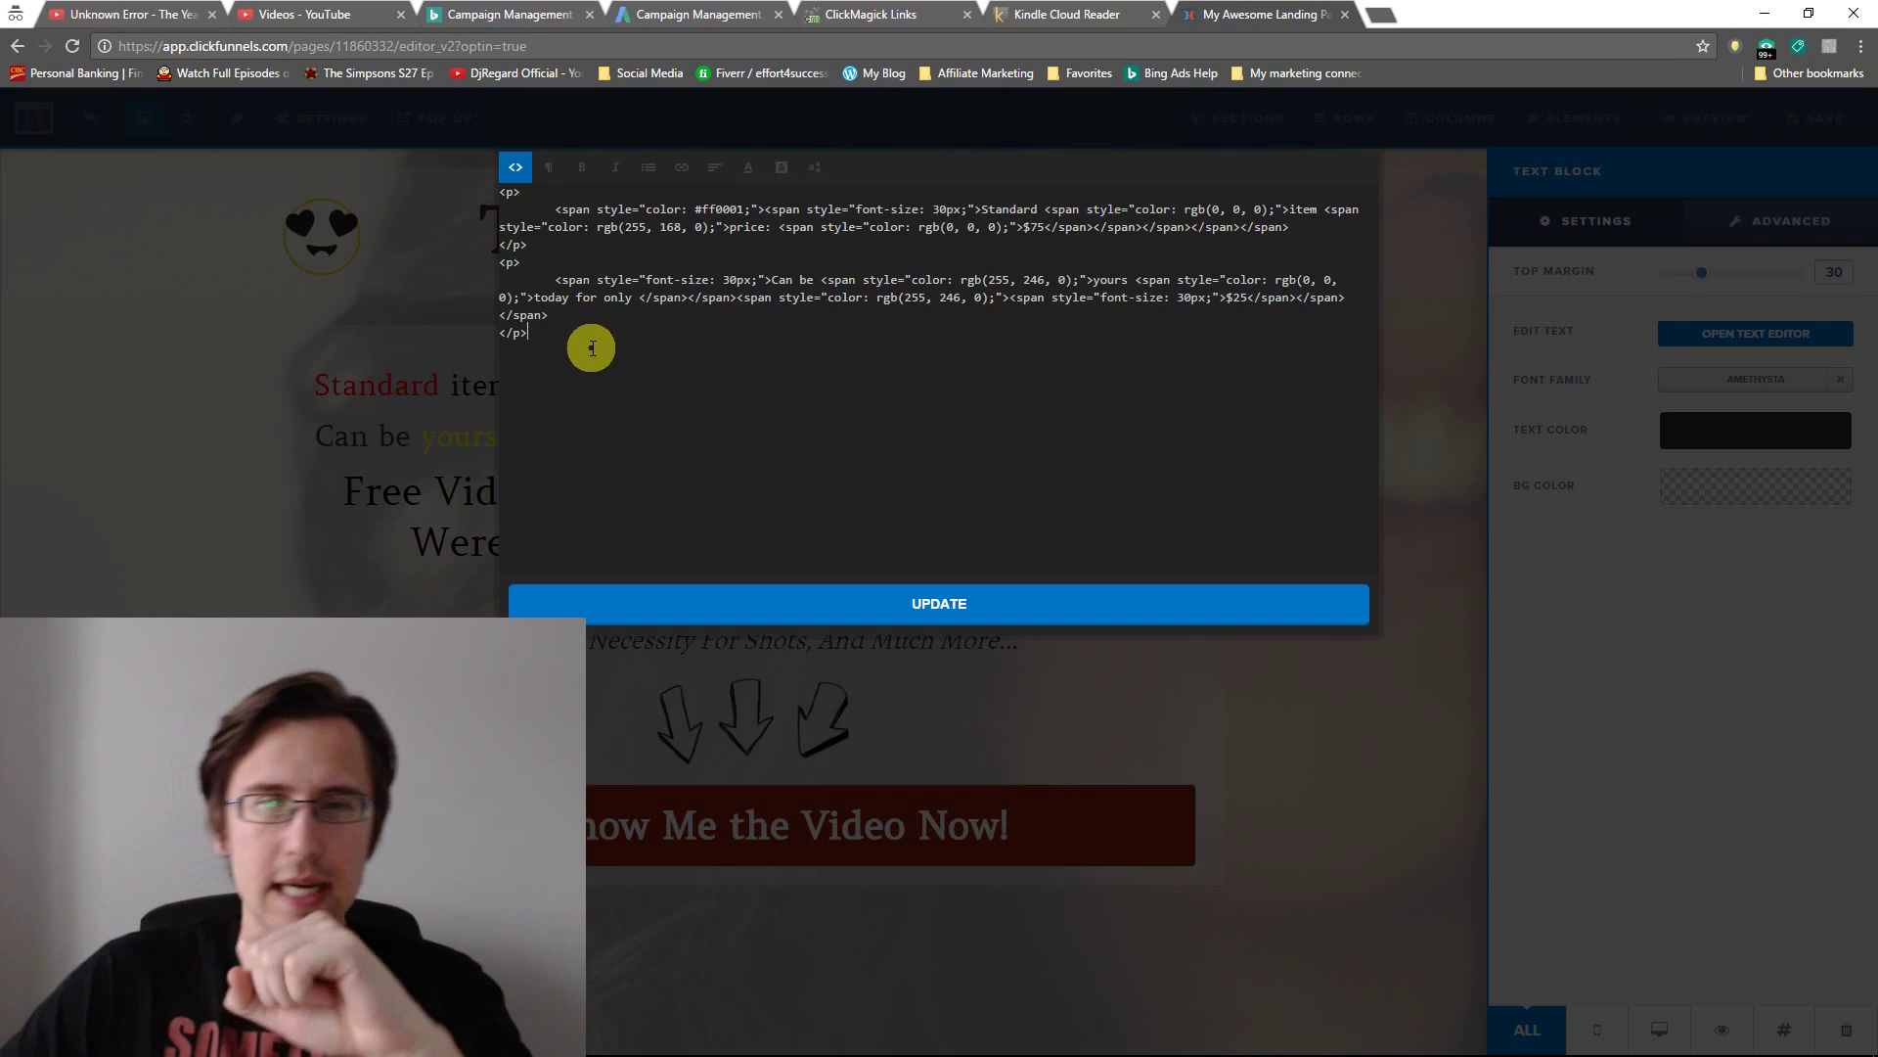
{"action": "left_click", "coordinate": [519, 174]}
{"action": "left_click", "coordinate": [513, 169]}
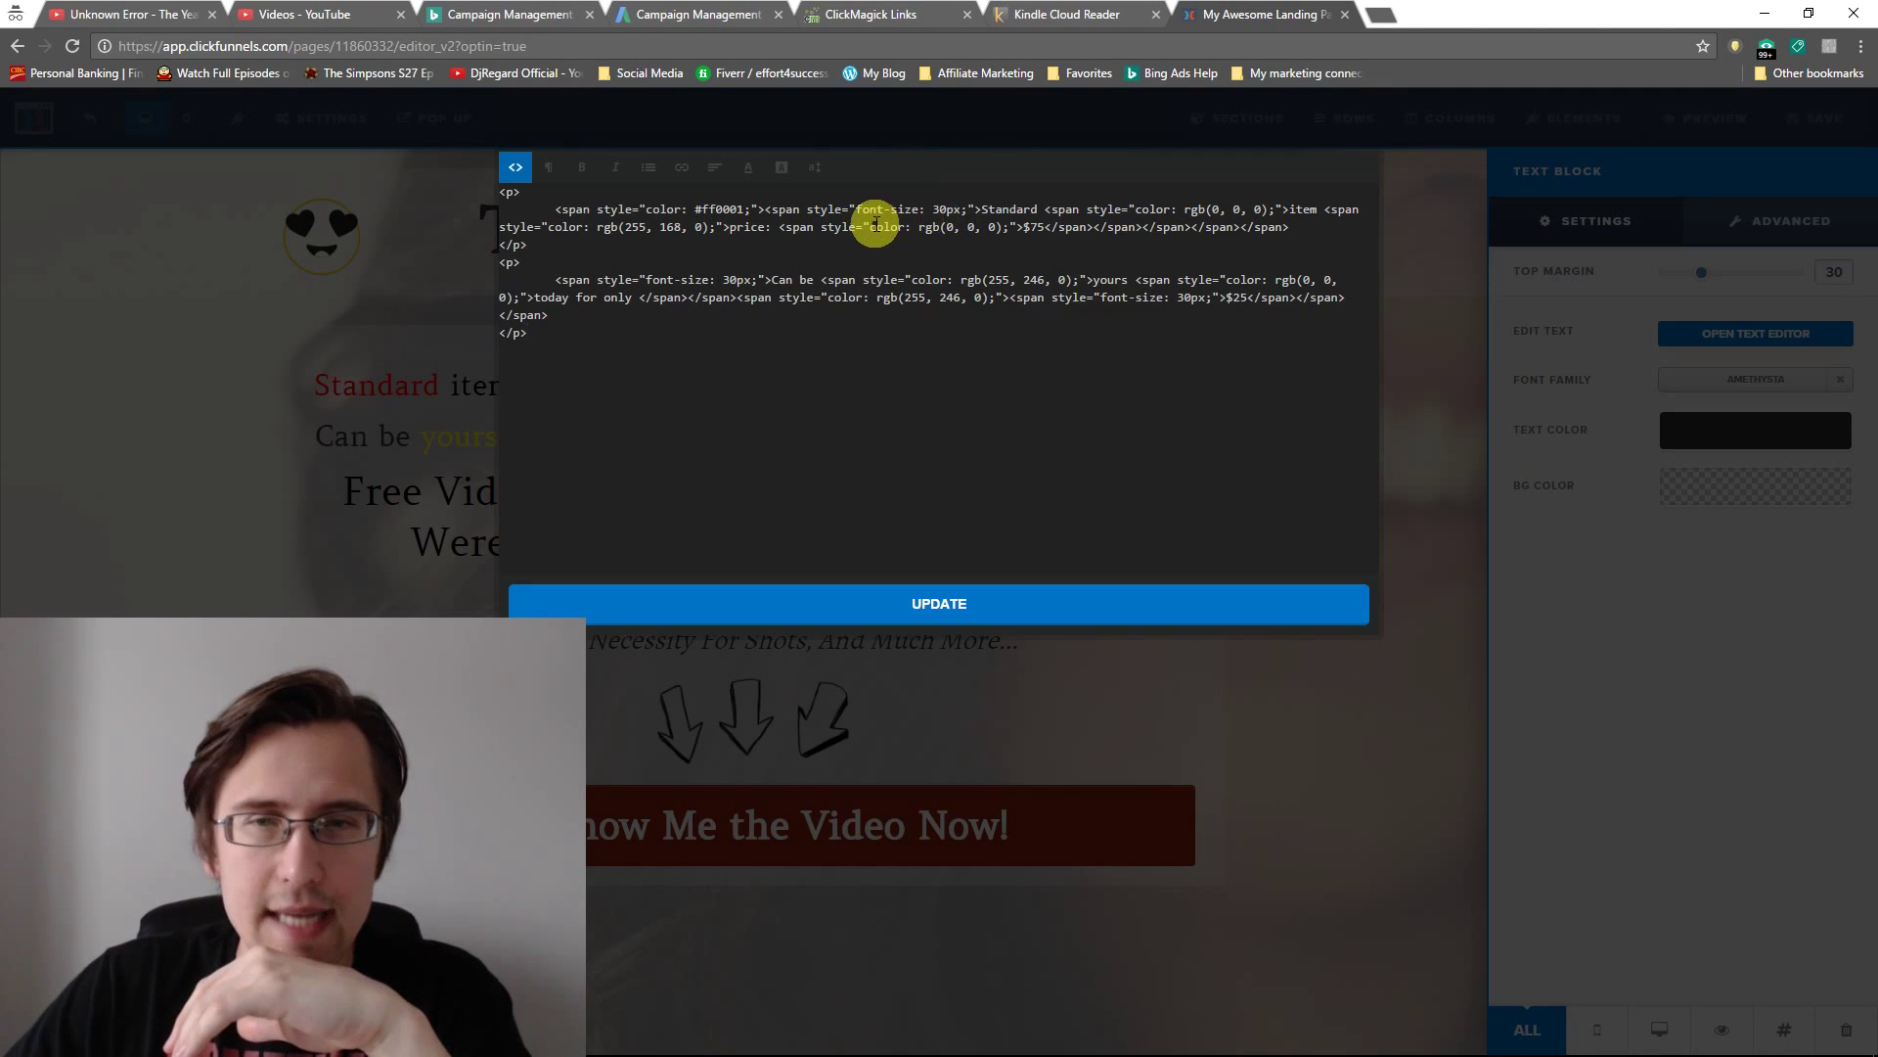
Set the font-size before "Standard" to 50px in the HTML source, update the text block, and recheck its code
{"action": "double_click", "coordinate": [1008, 208]}
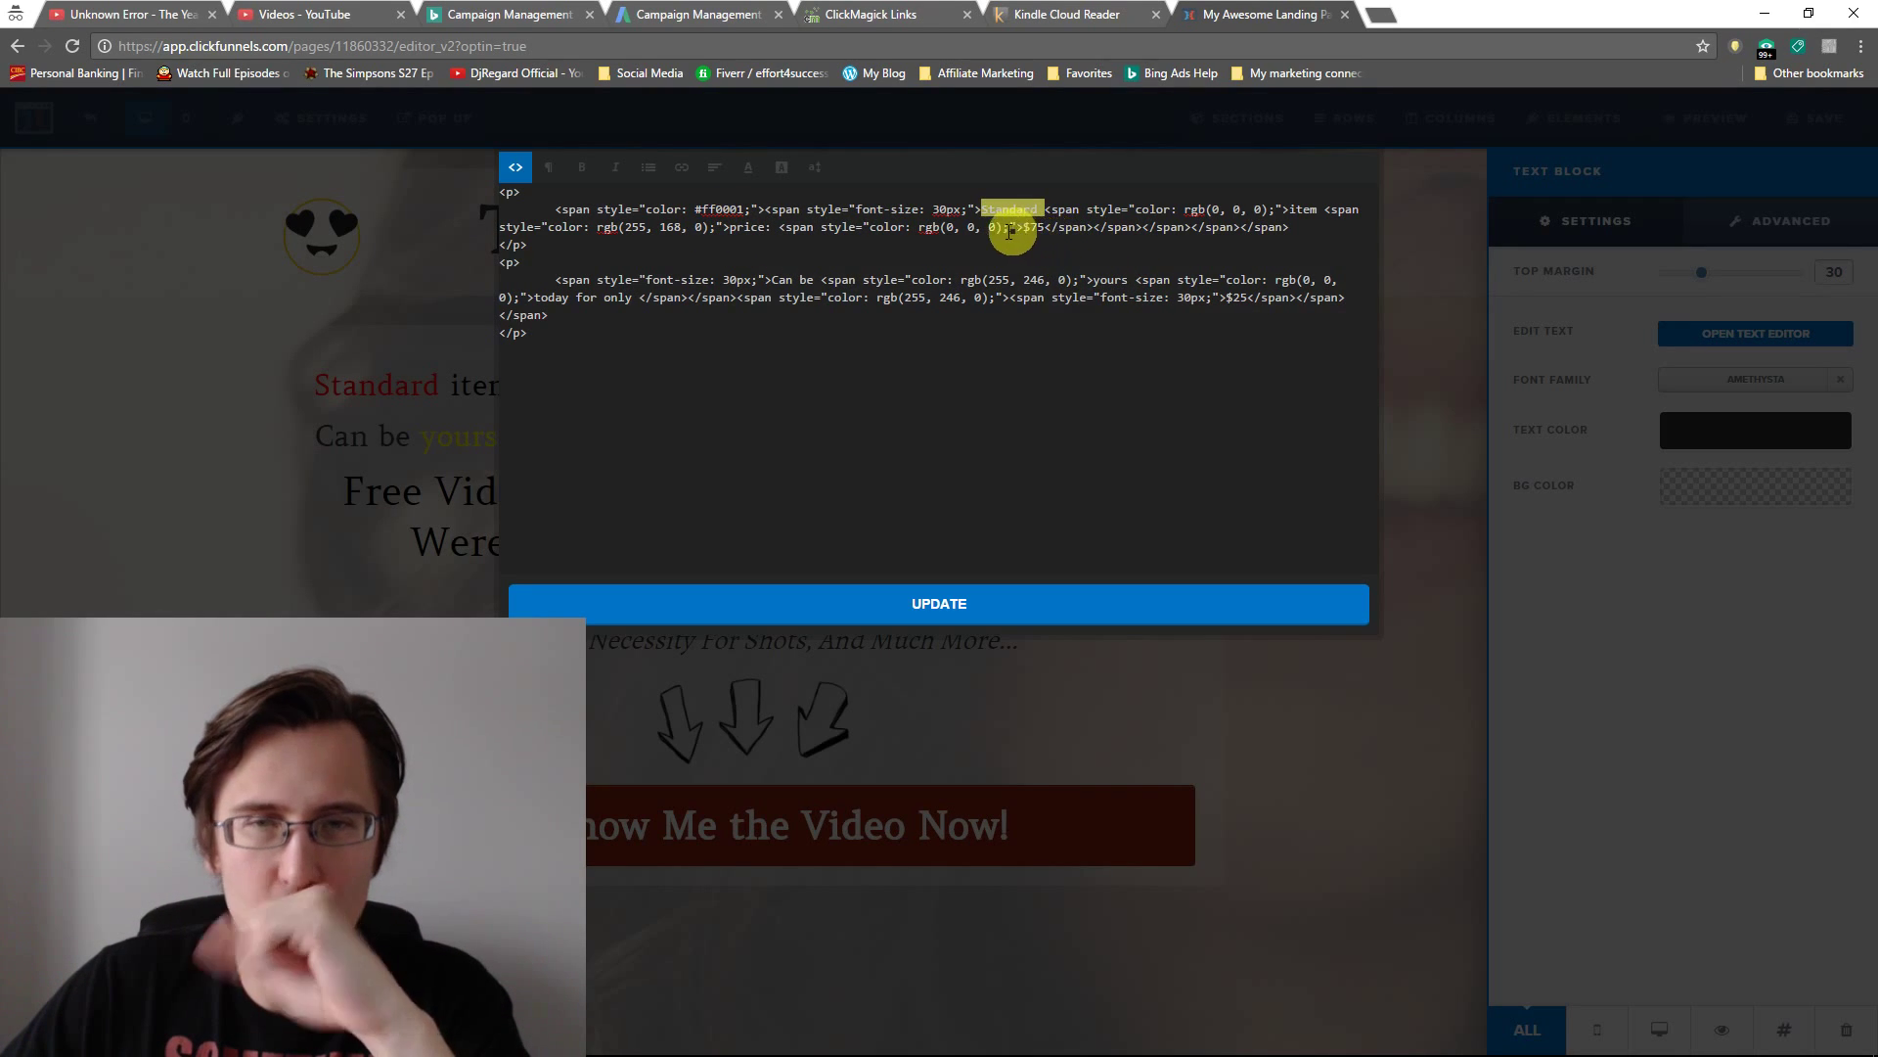
{"action": "left_click_drag", "start_coordinate": [932, 210], "coordinate": [945, 209]}
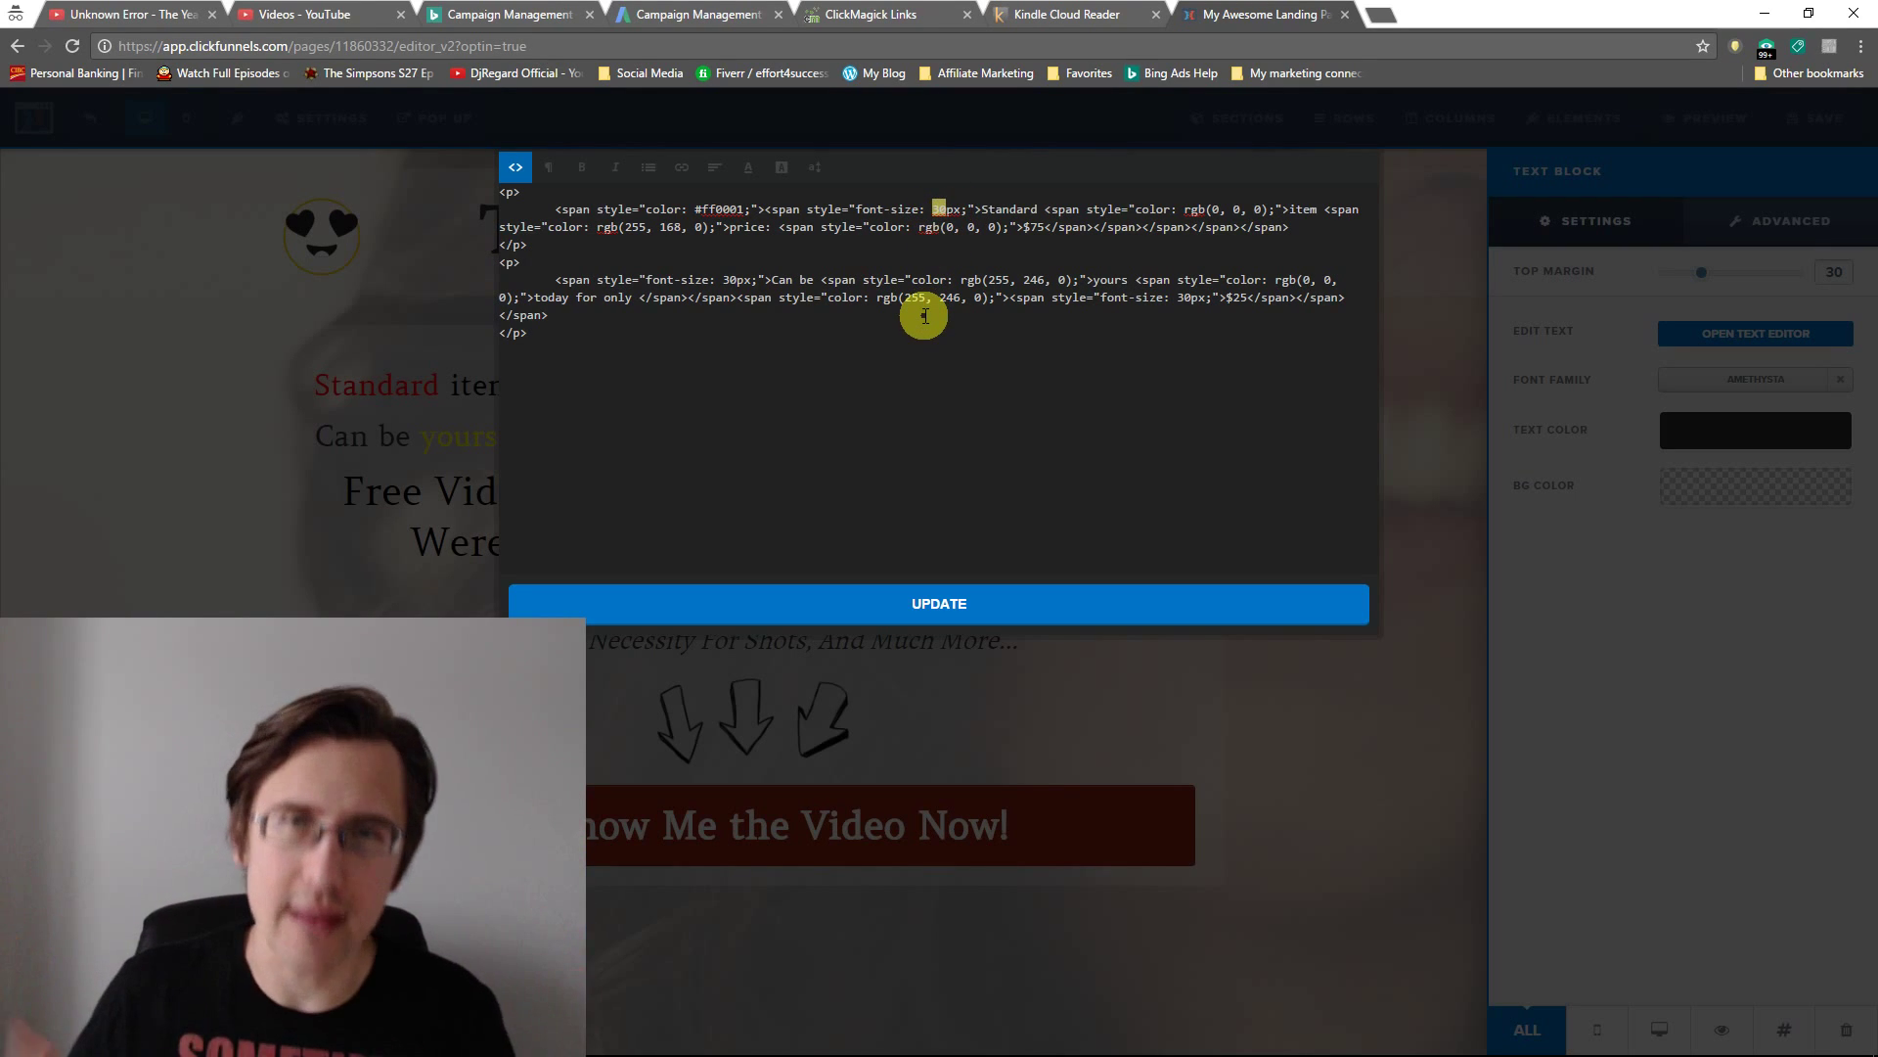
{"action": "type", "text": "100"}
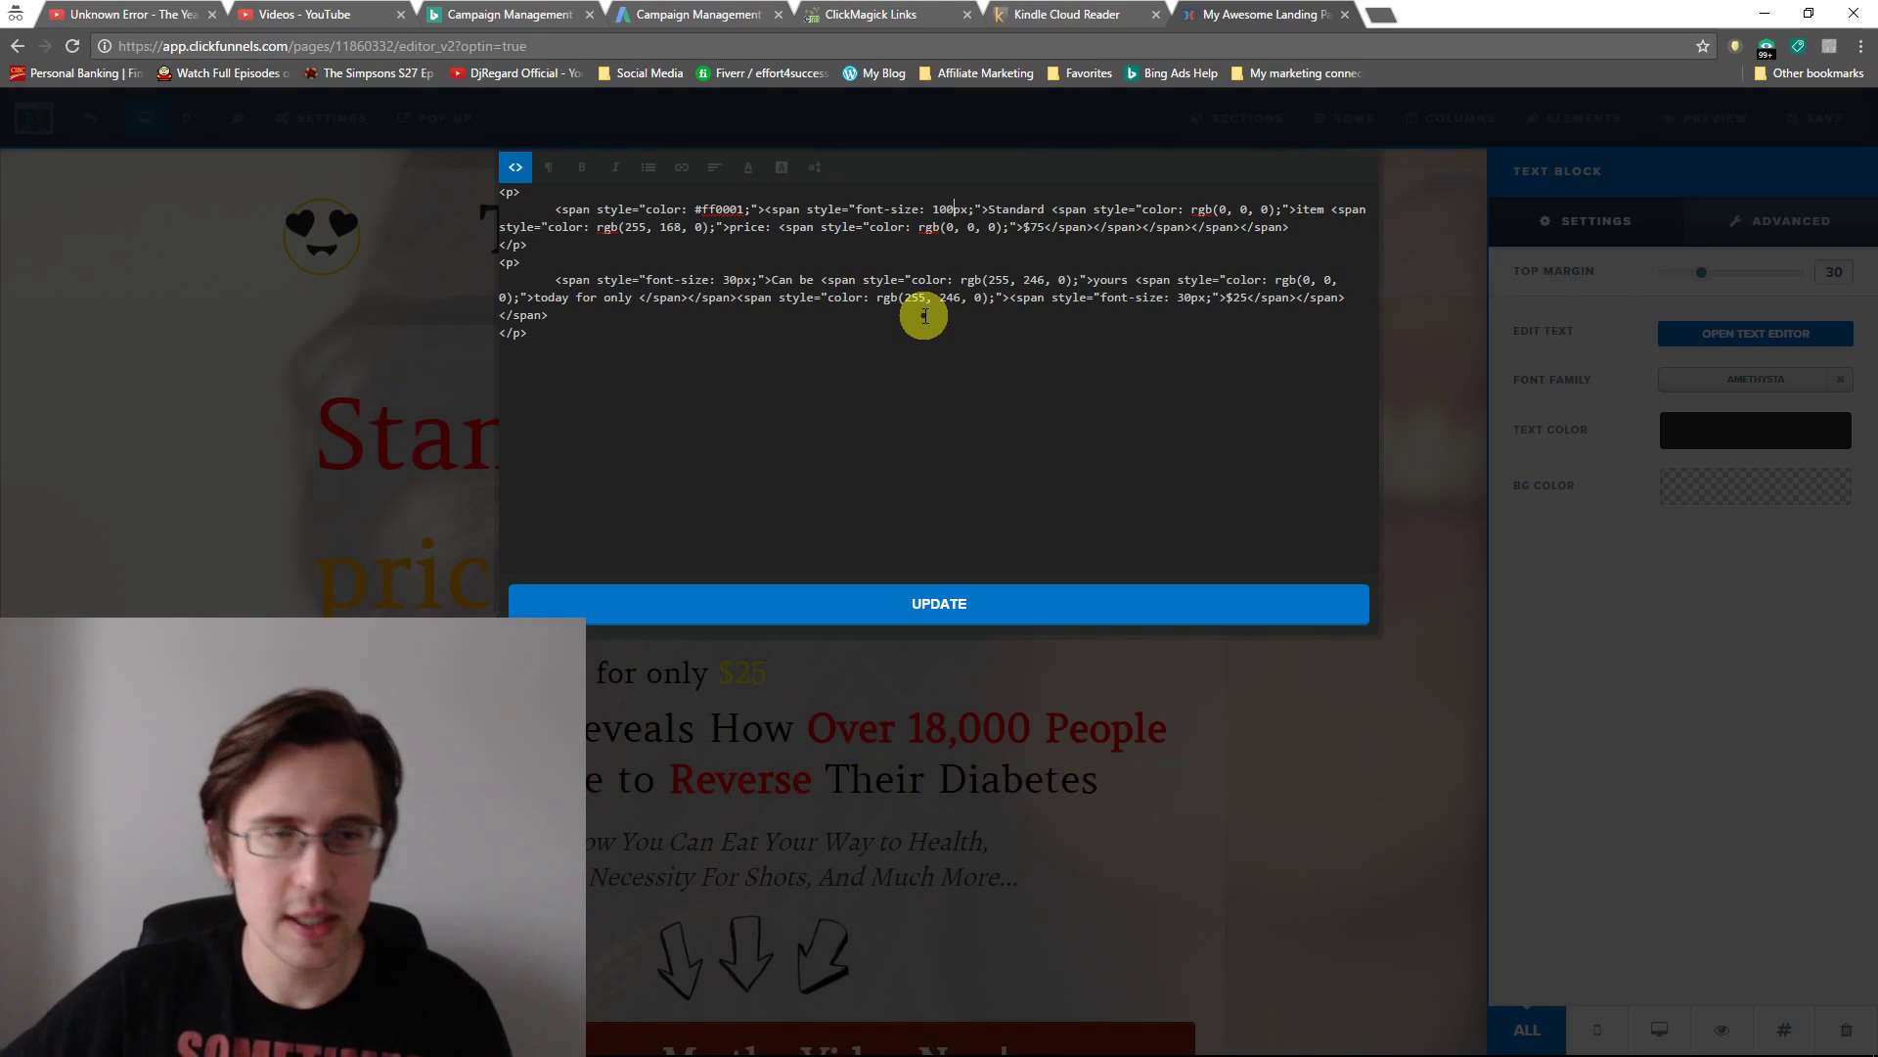
{"action": "key", "text": "BackSpace"}
{"action": "key", "text": "BackSpace"}
{"action": "key", "text": "BackSpace"}
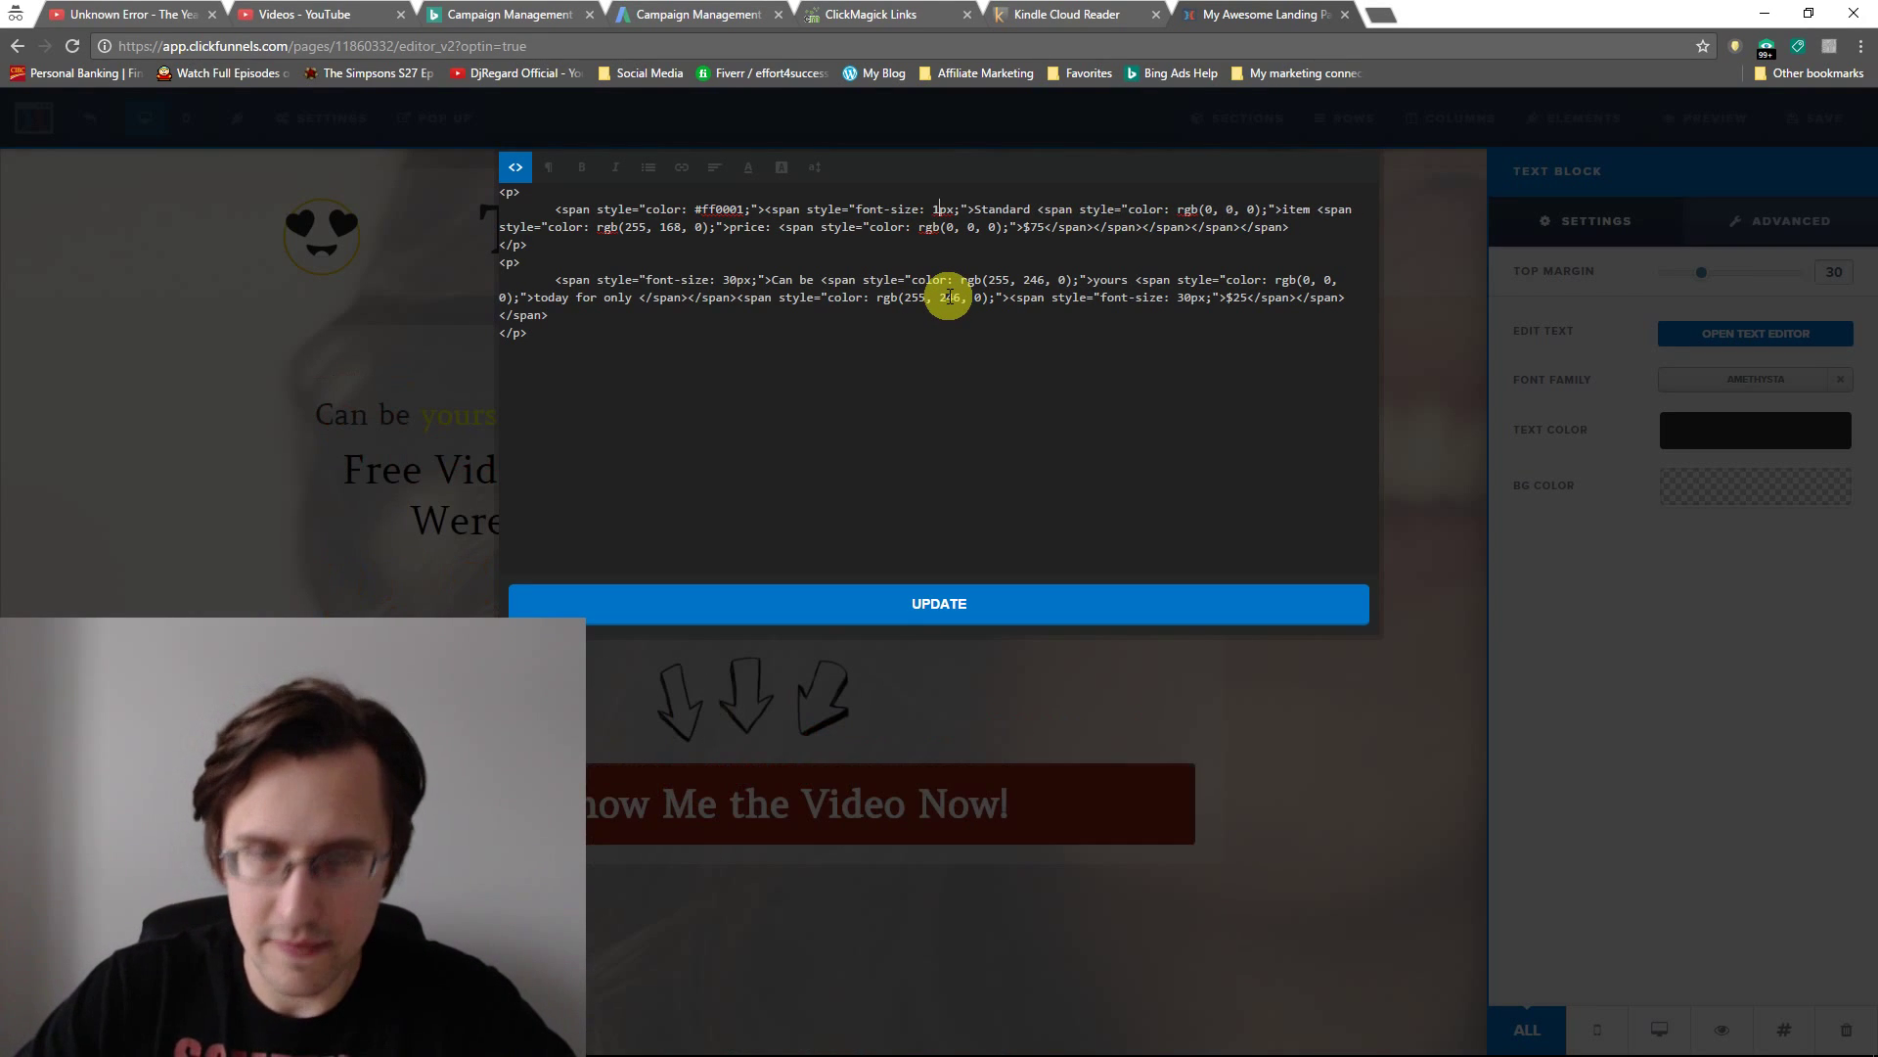
{"action": "type", "text": "50"}
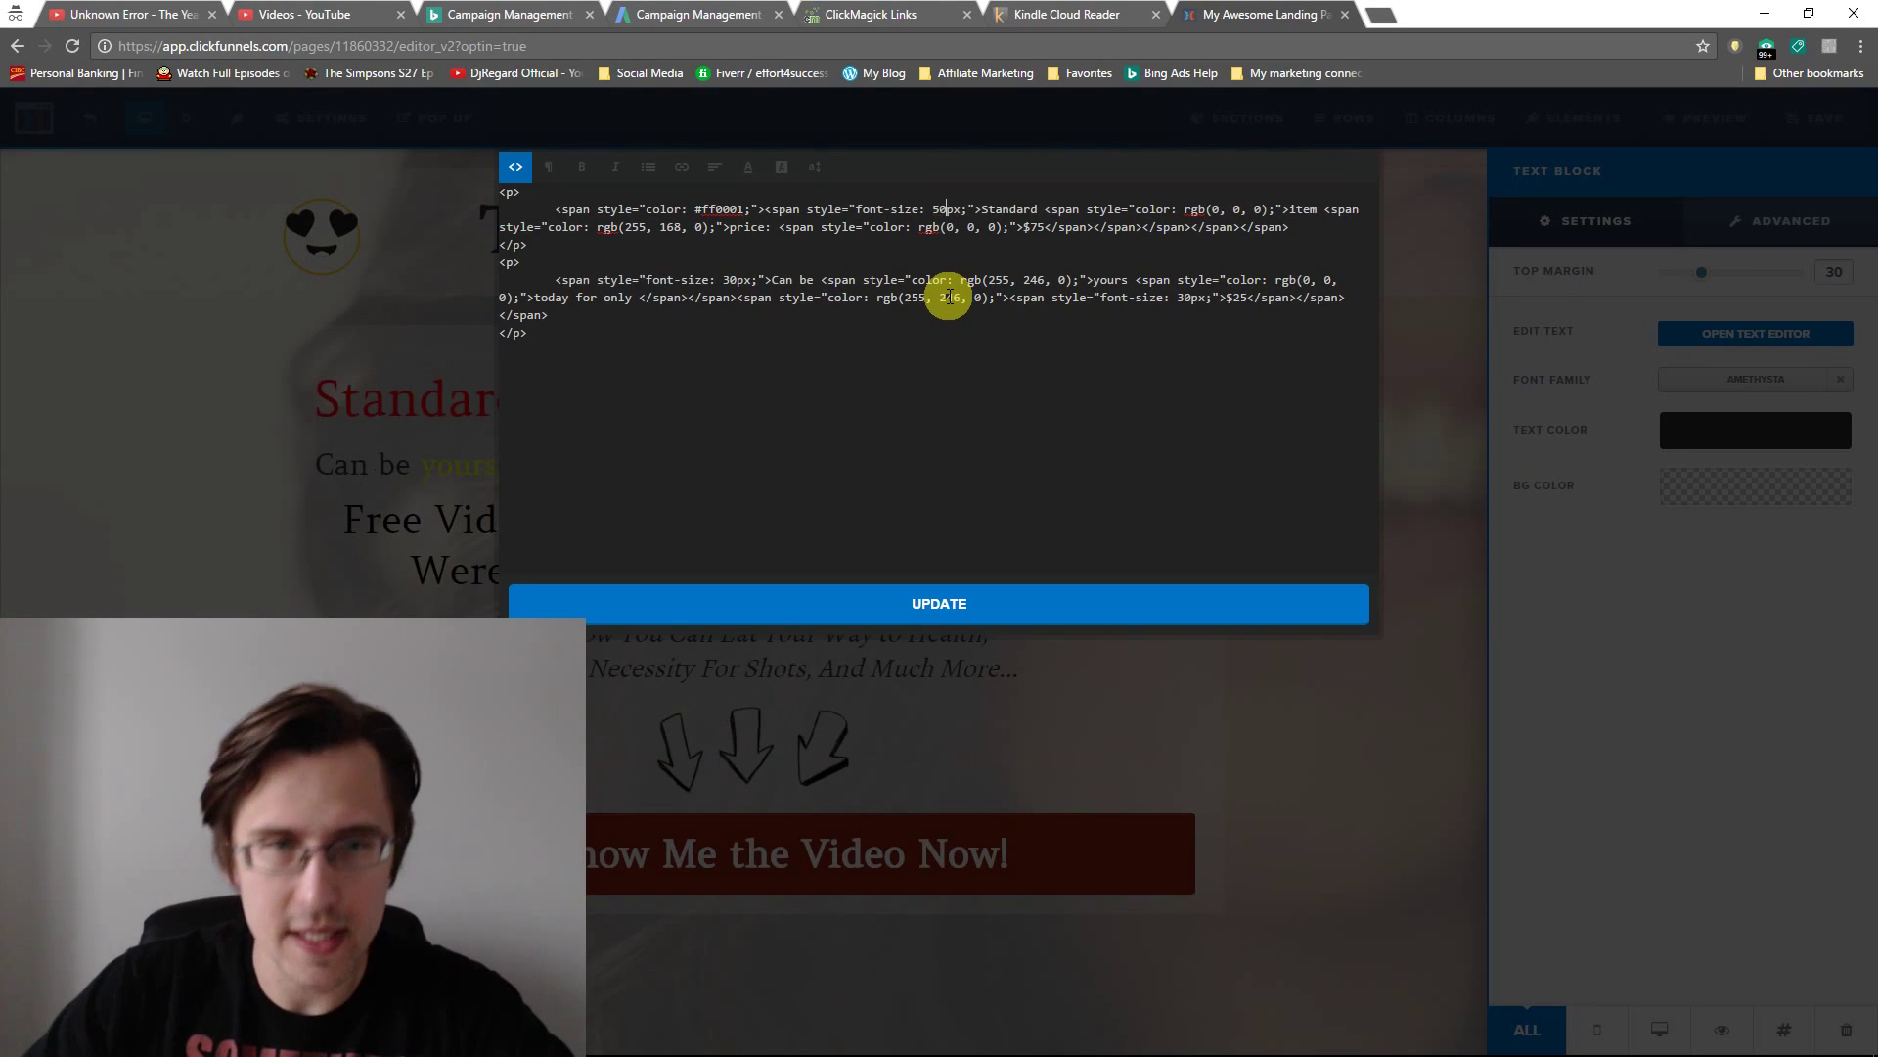
{"action": "left_click", "coordinate": [943, 601]}
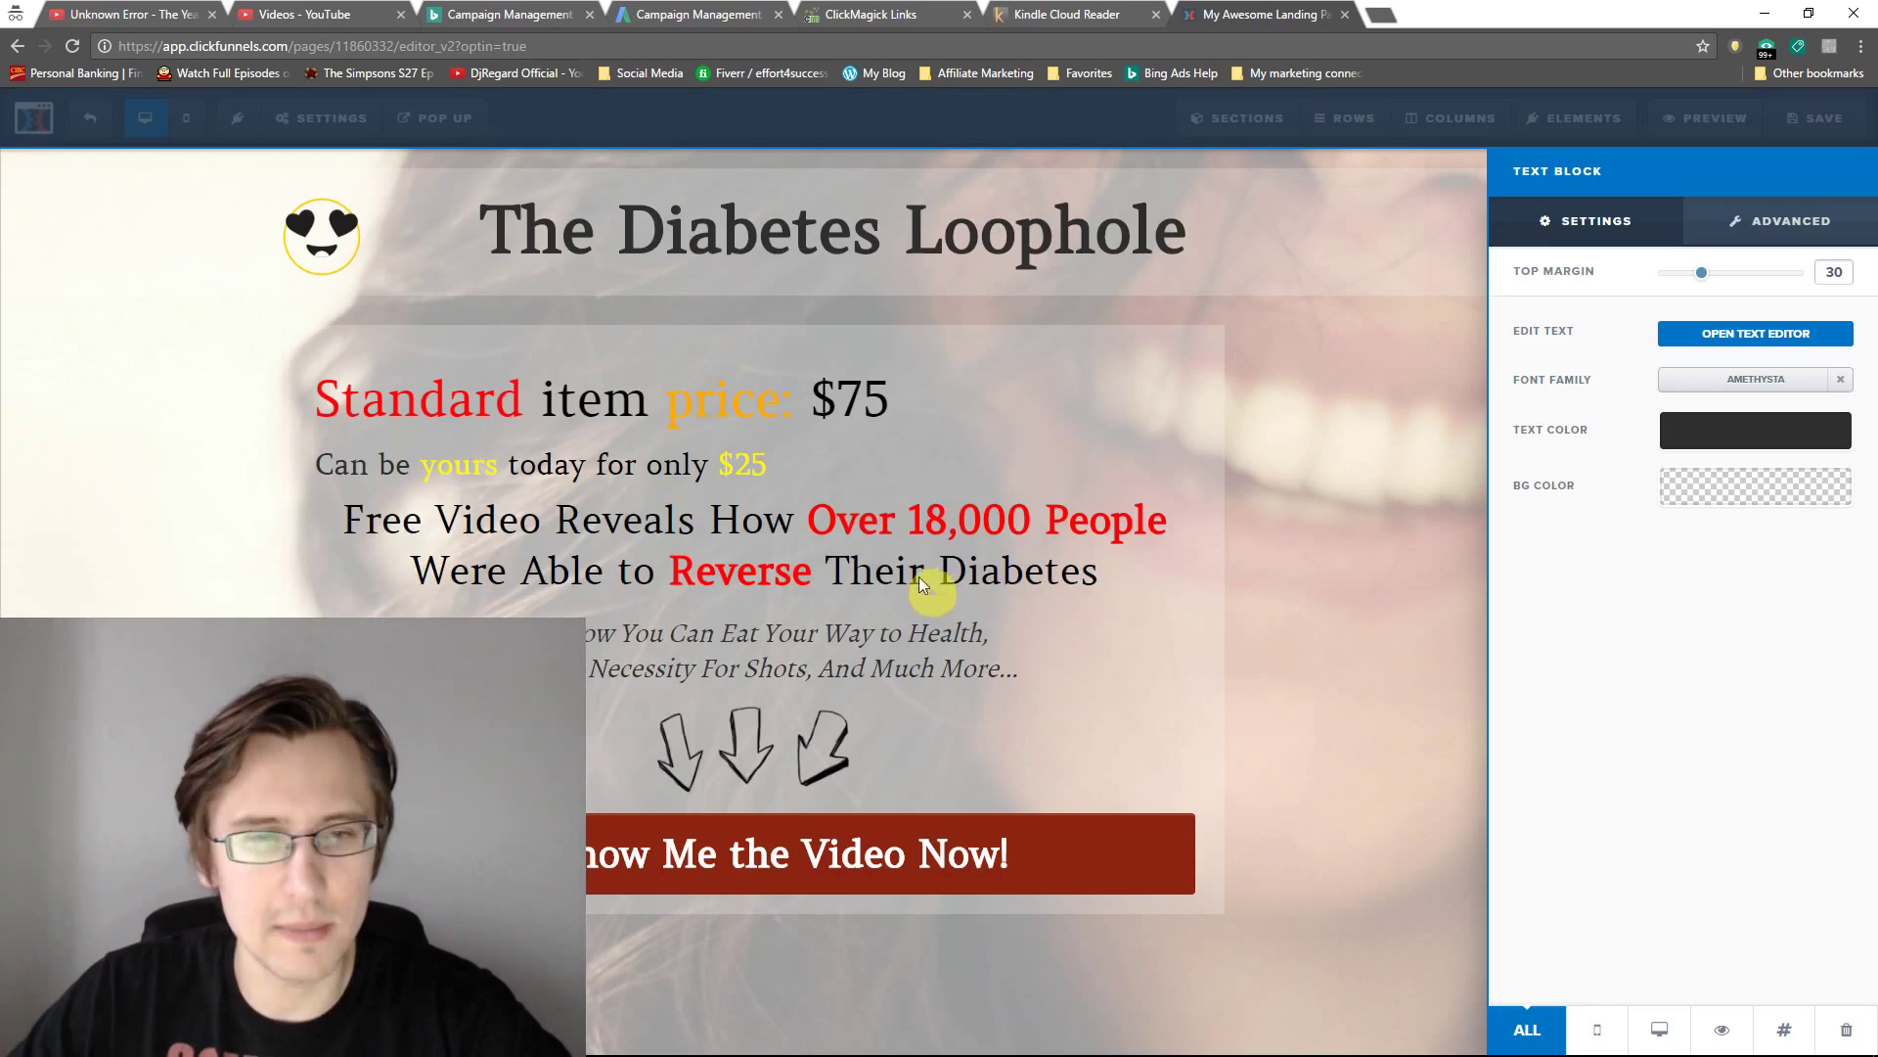
{"action": "left_click", "coordinate": [1707, 334]}
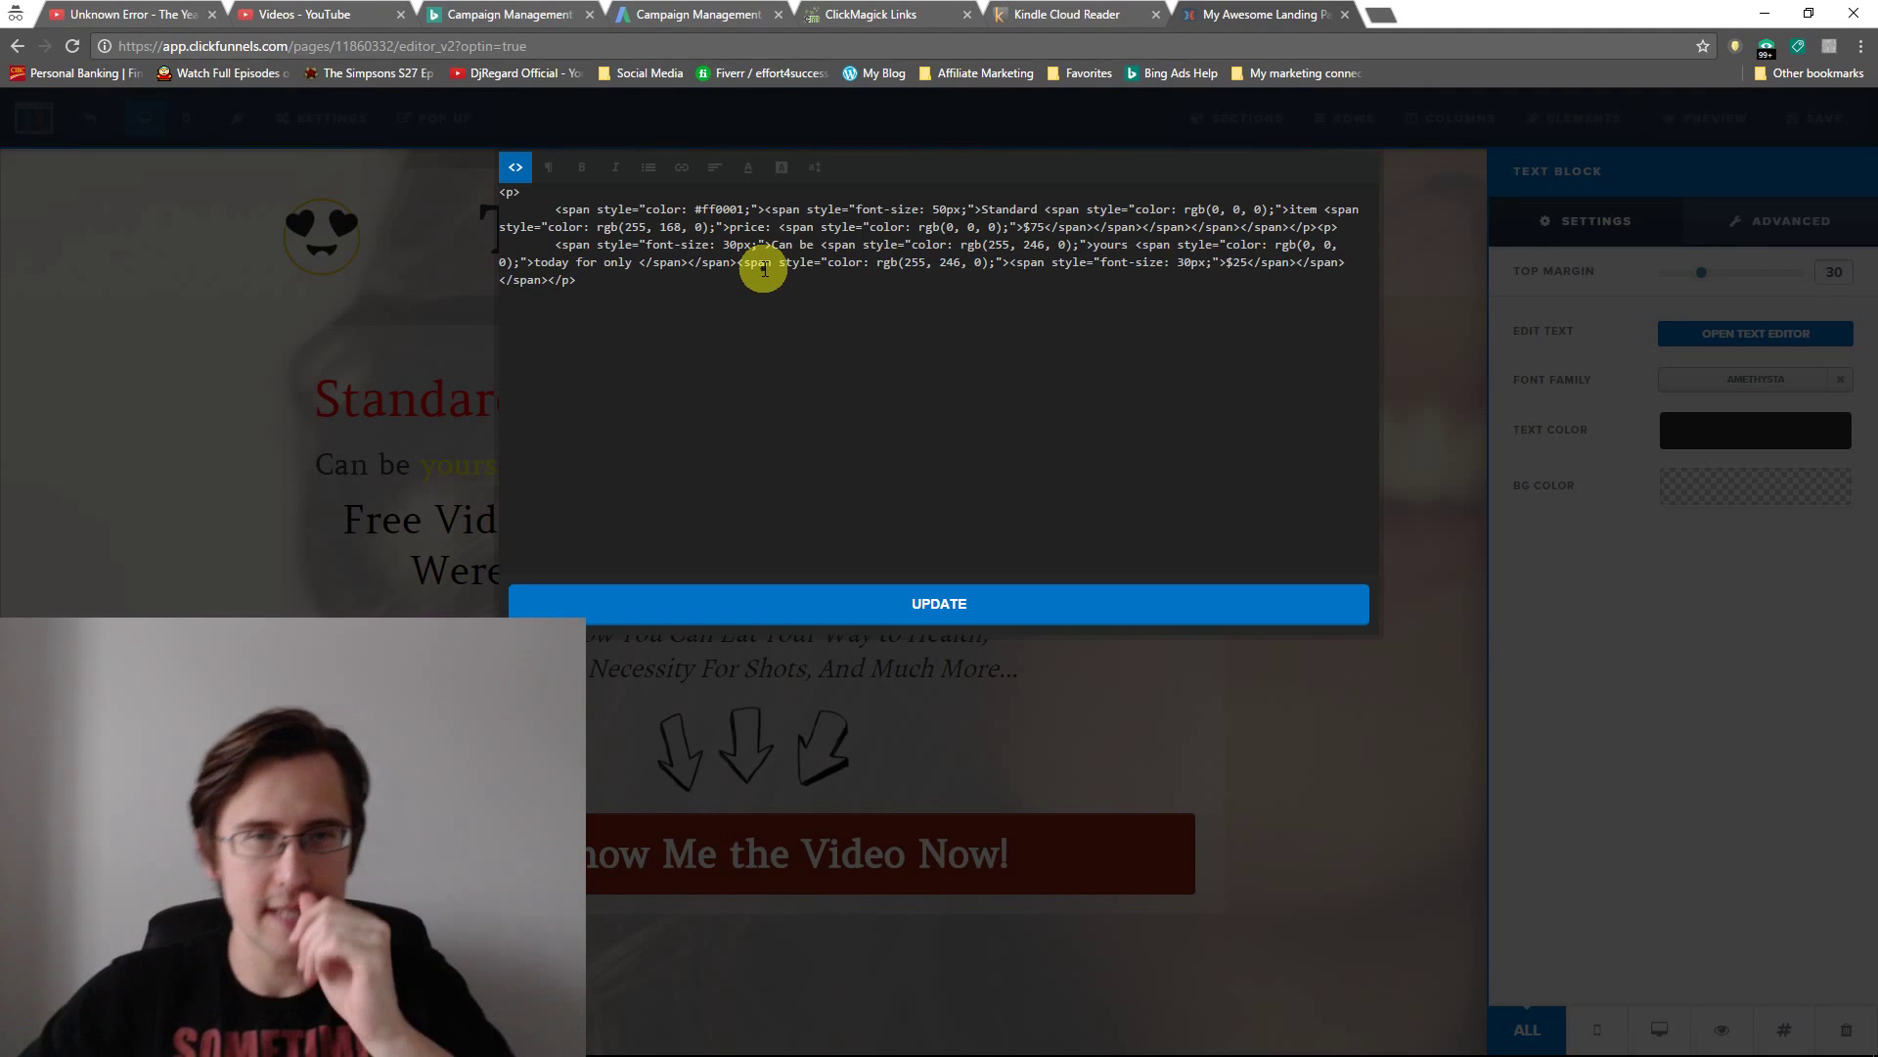
{"action": "left_click", "coordinate": [837, 609]}
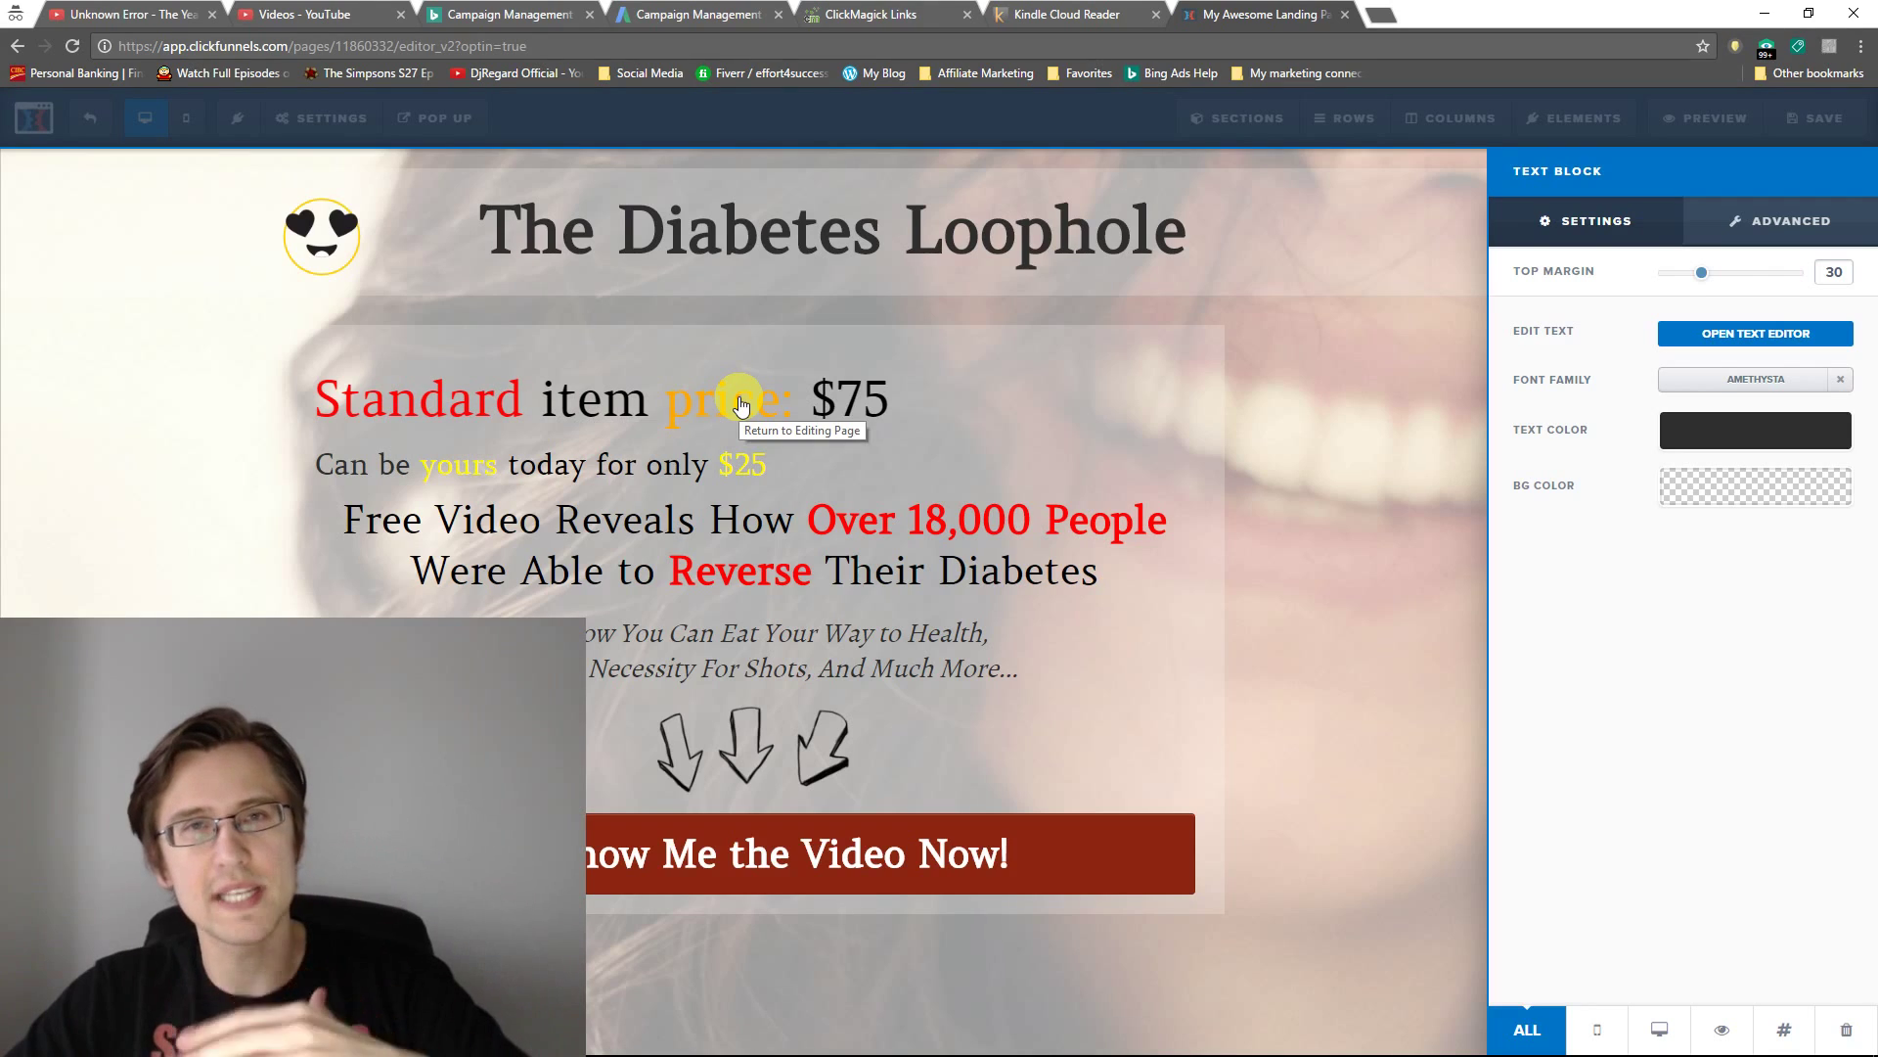
Add a new Text Block element directly below the "Can be yours today for only $25" line
{"action": "left_click", "coordinate": [863, 398]}
{"action": "left_click", "coordinate": [930, 486]}
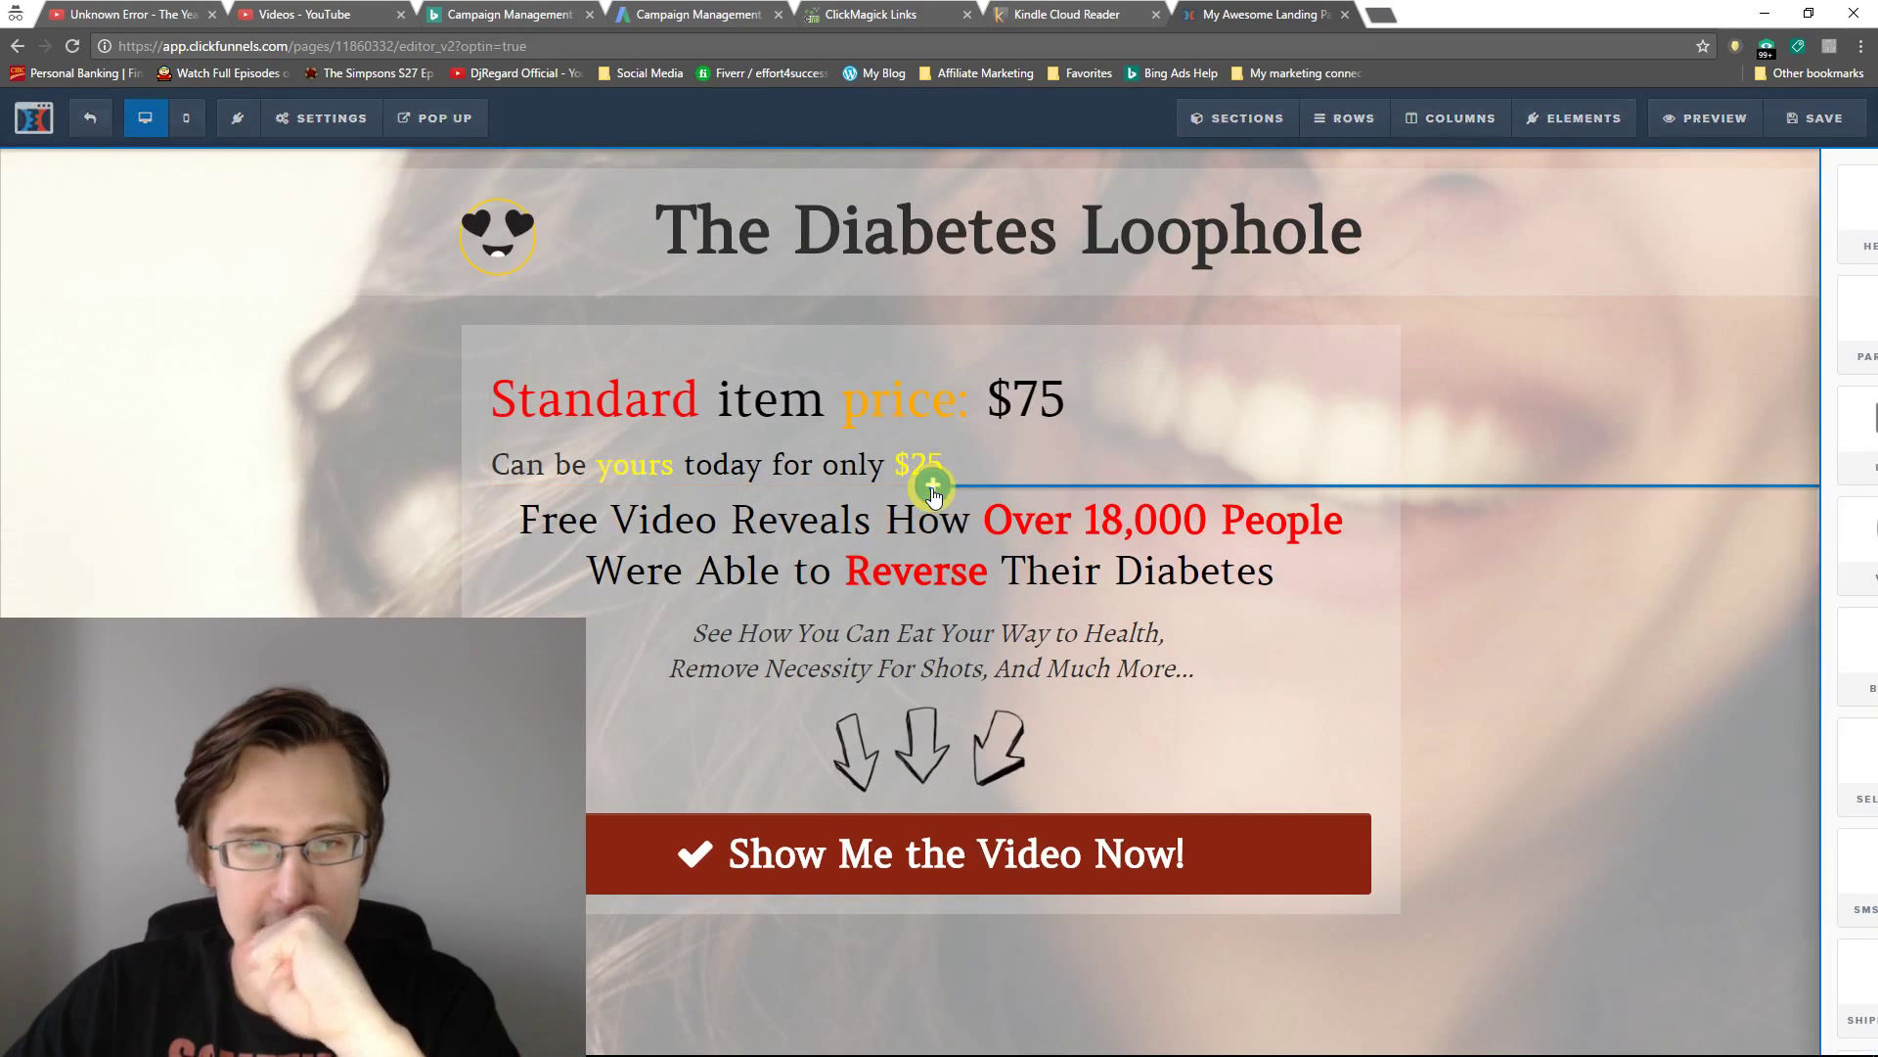
{"action": "scroll", "coordinate": [1619, 560], "scroll_direction": "down", "scroll_amount": 10}
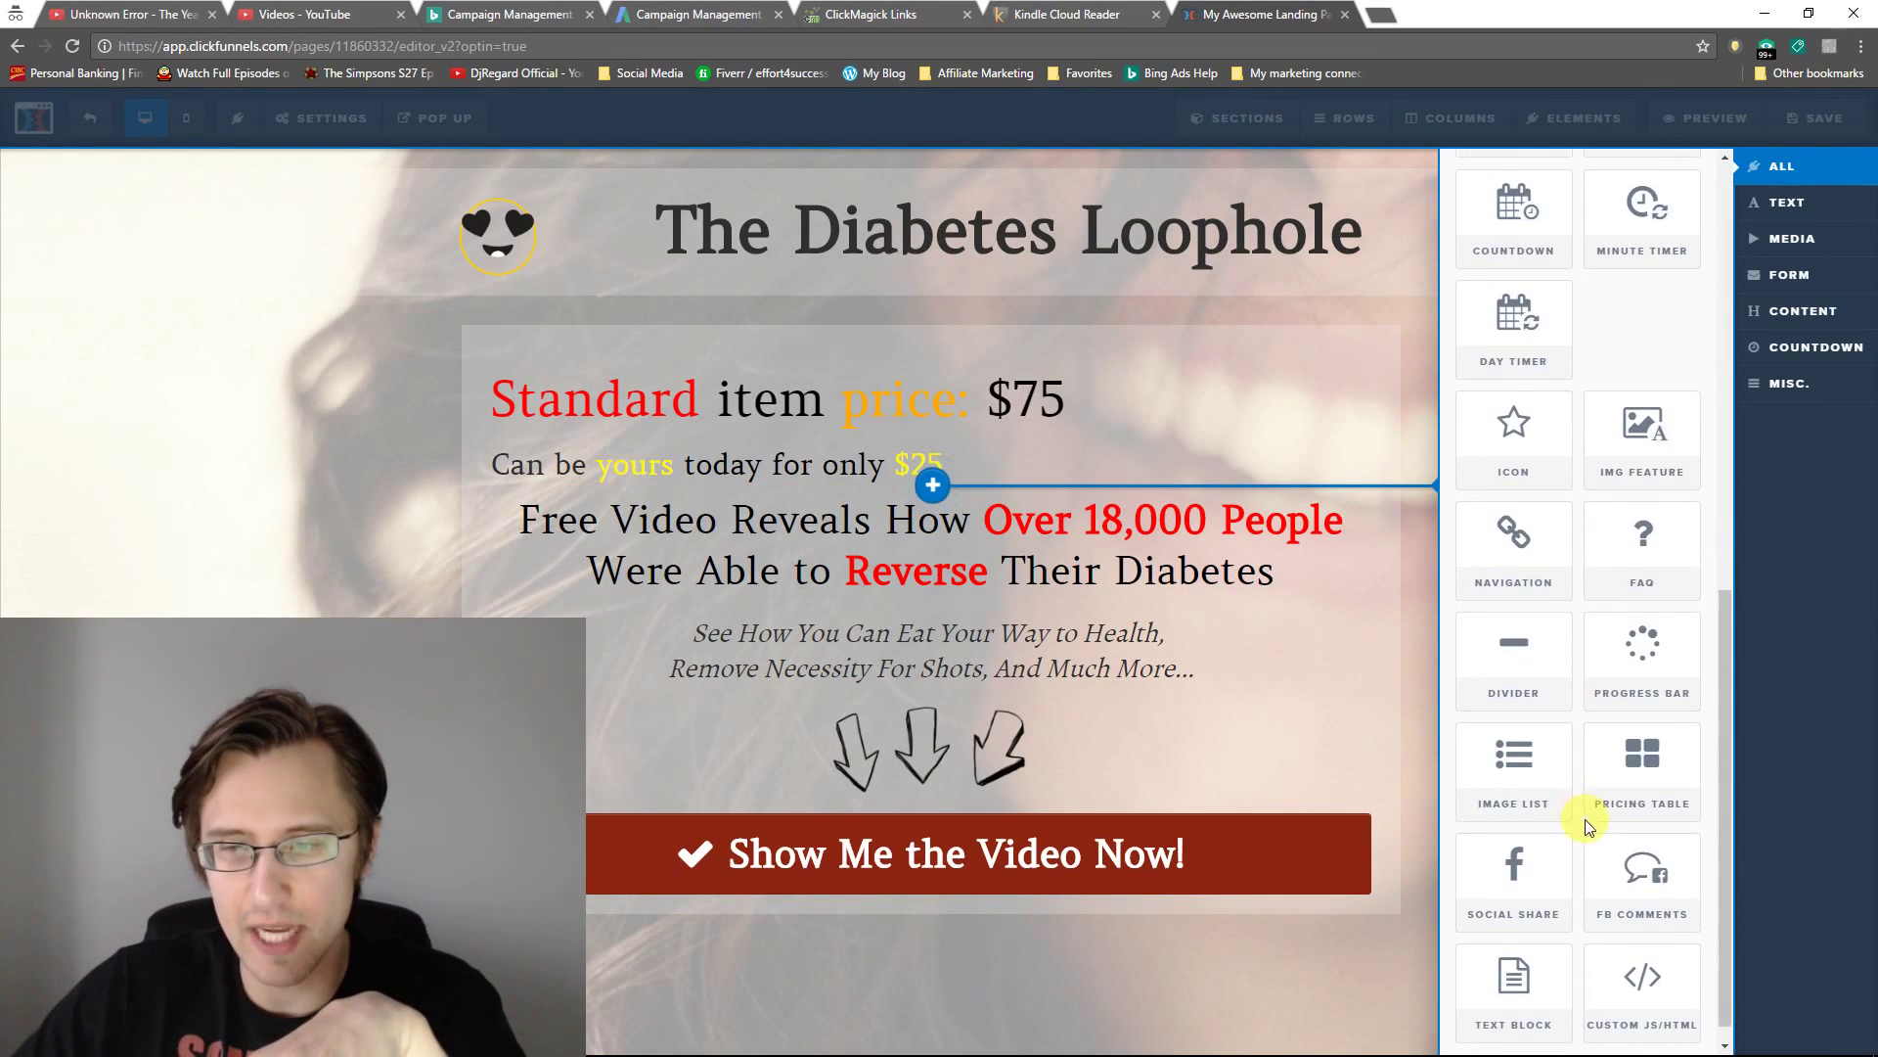
{"action": "left_click", "coordinate": [1545, 978]}
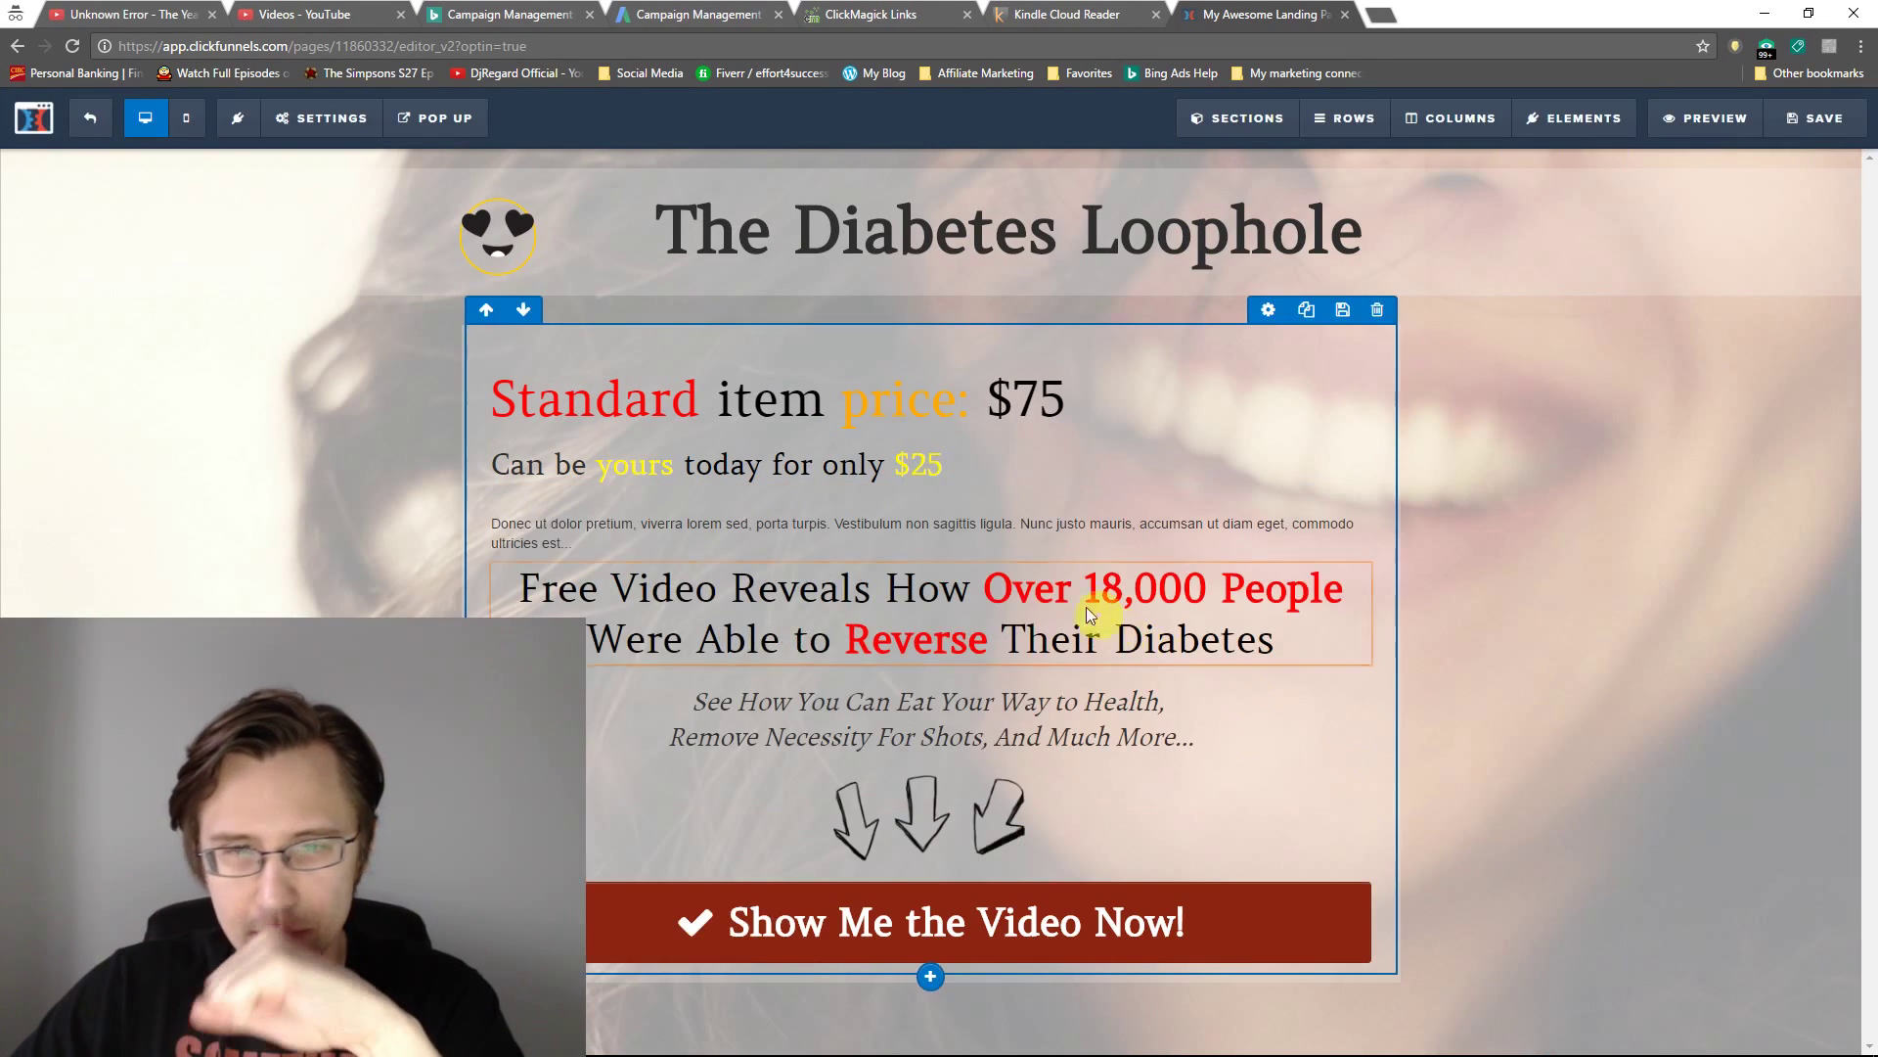
Replace the new text block's placeholder with "I want this to be 100, I want this to be 50, this to be 75, and this to be 25"
{"action": "left_click", "coordinate": [894, 519]}
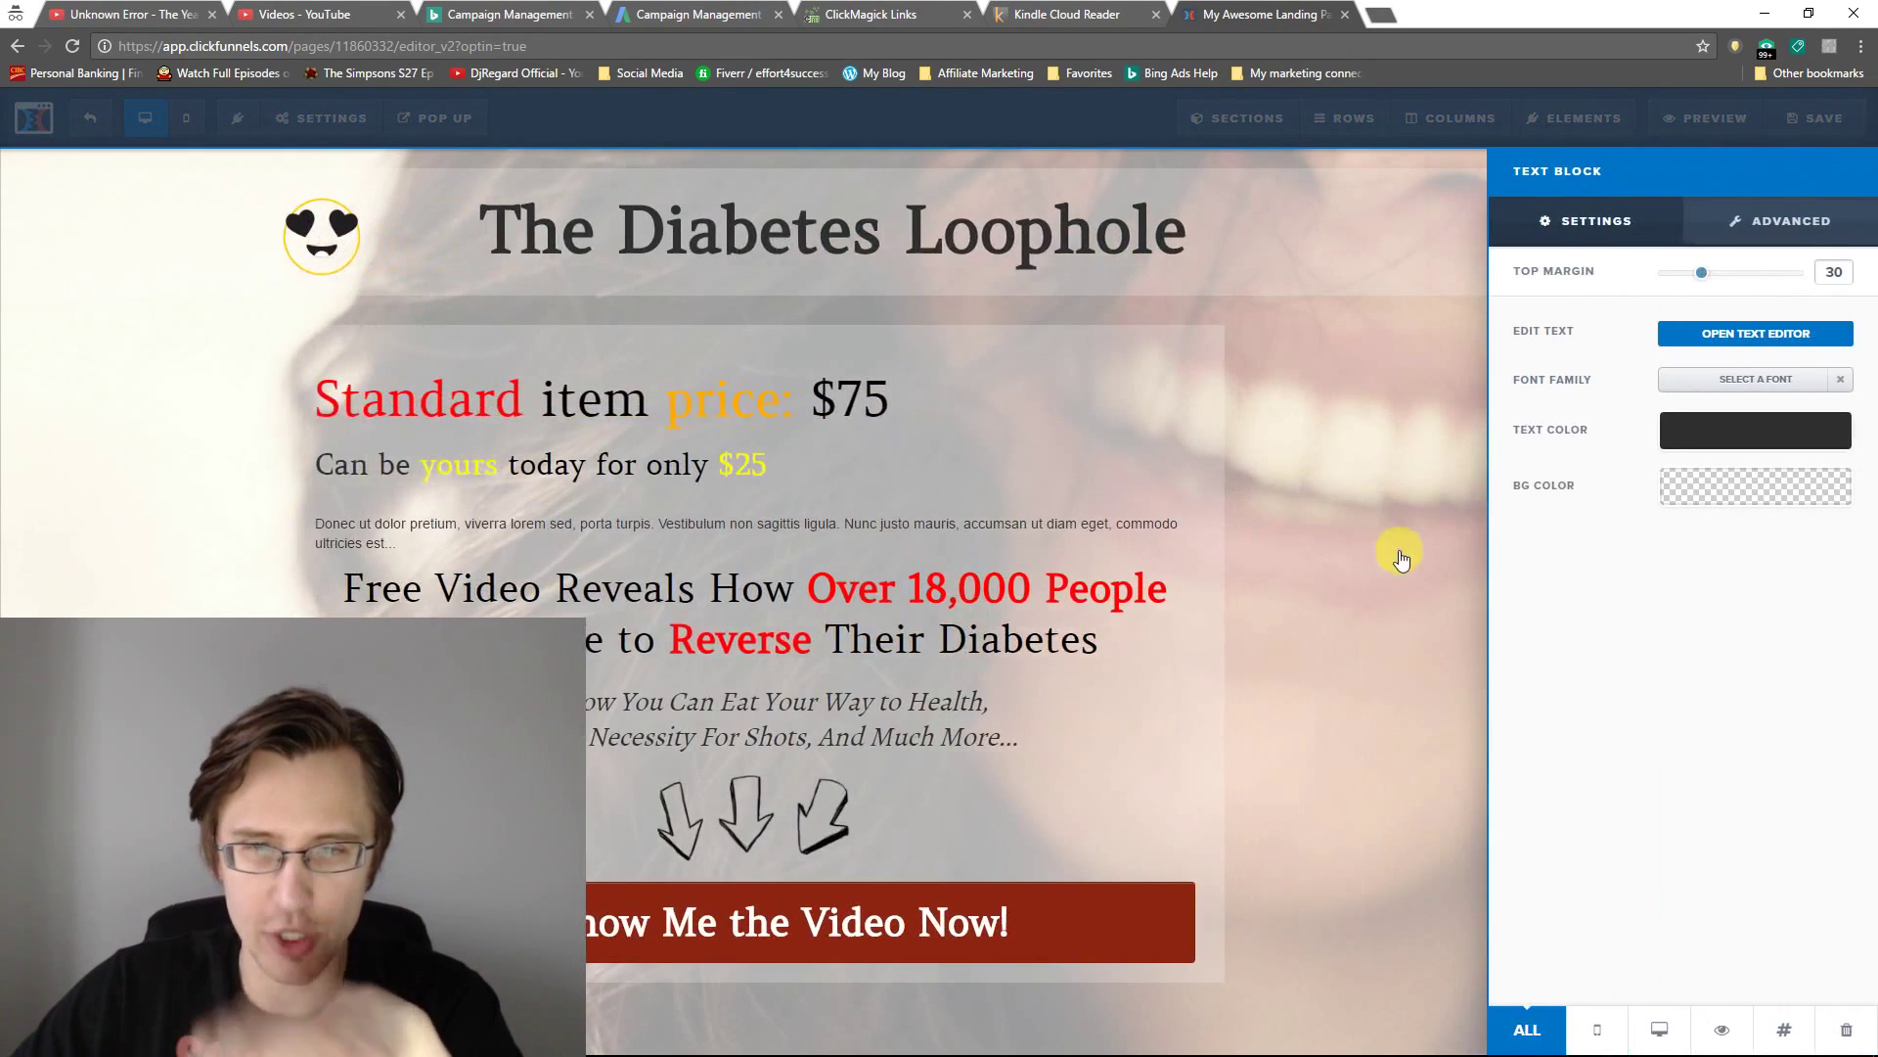
{"action": "left_click", "coordinate": [1747, 334]}
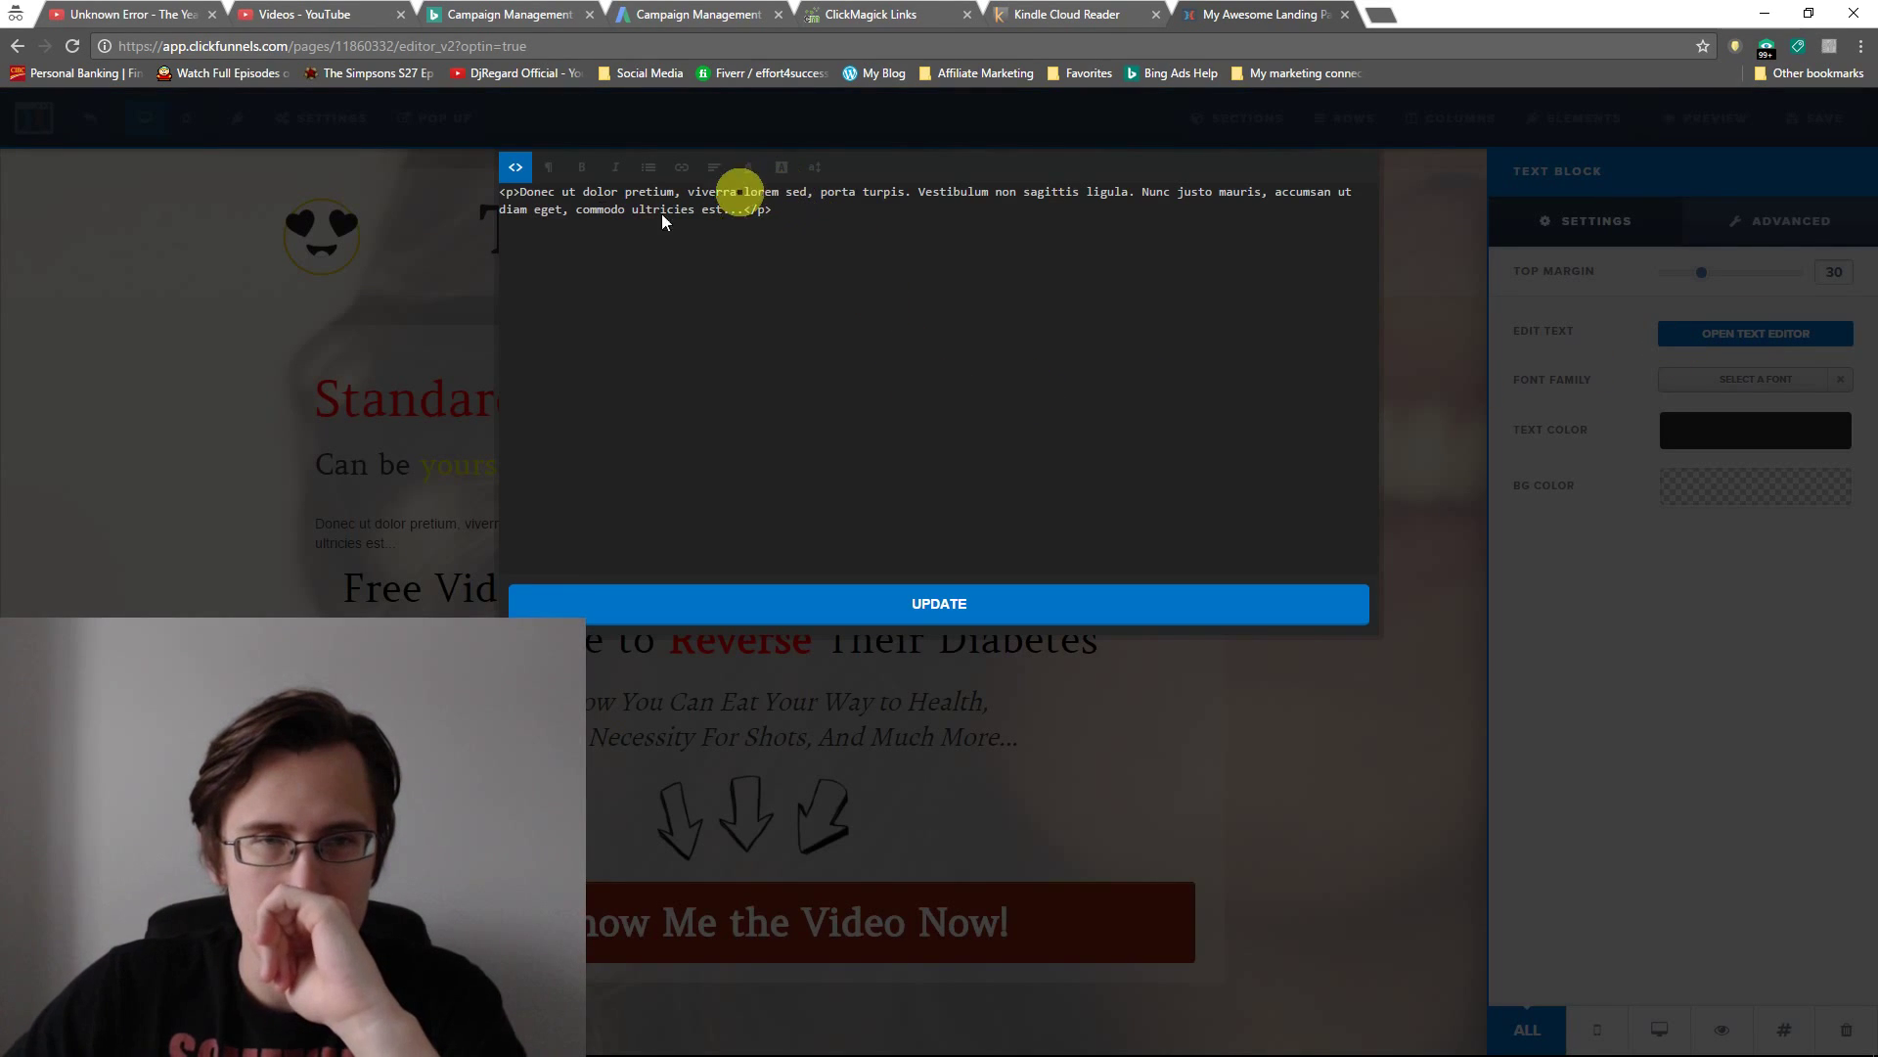
{"action": "left_click", "coordinate": [515, 168]}
{"action": "left_click", "coordinate": [515, 170]}
{"action": "left_click_drag", "start_coordinate": [669, 227], "coordinate": [525, 200]}
{"action": "type", "text": "I want this to be 1"}
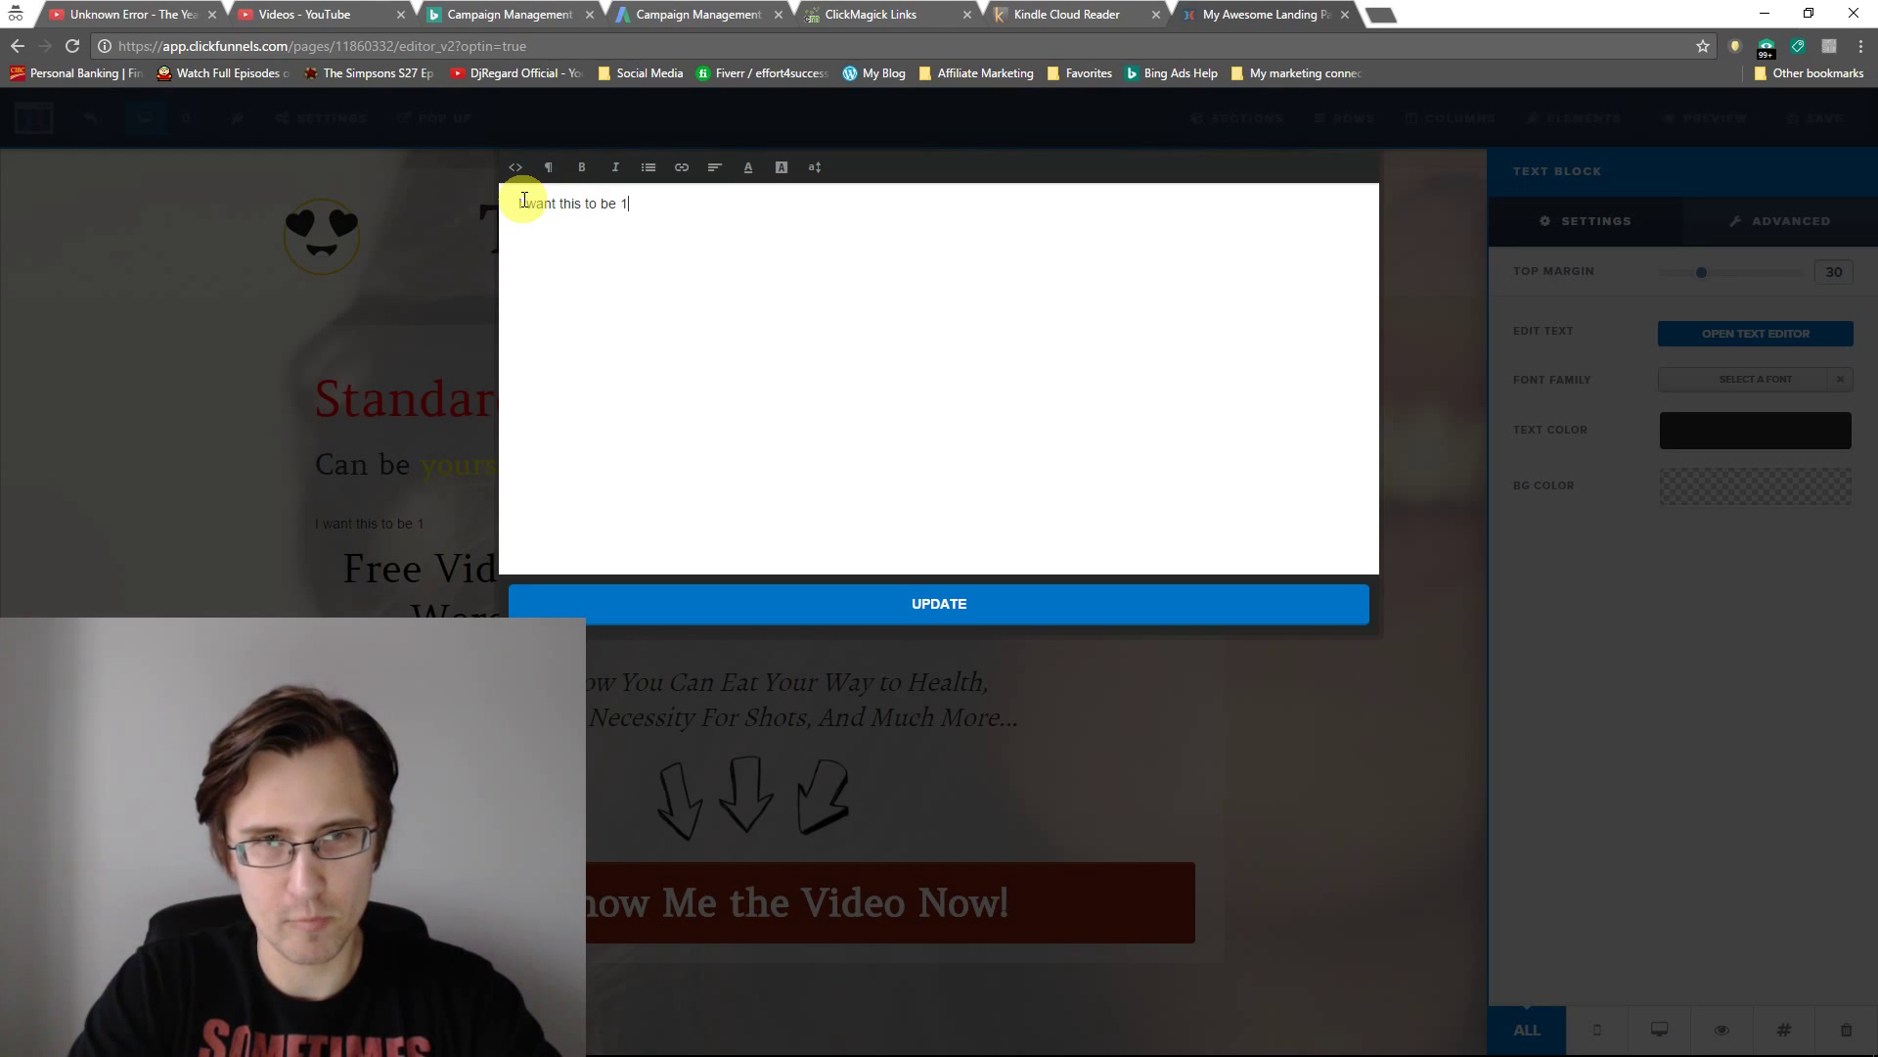
{"action": "type", "text": "00, I "}
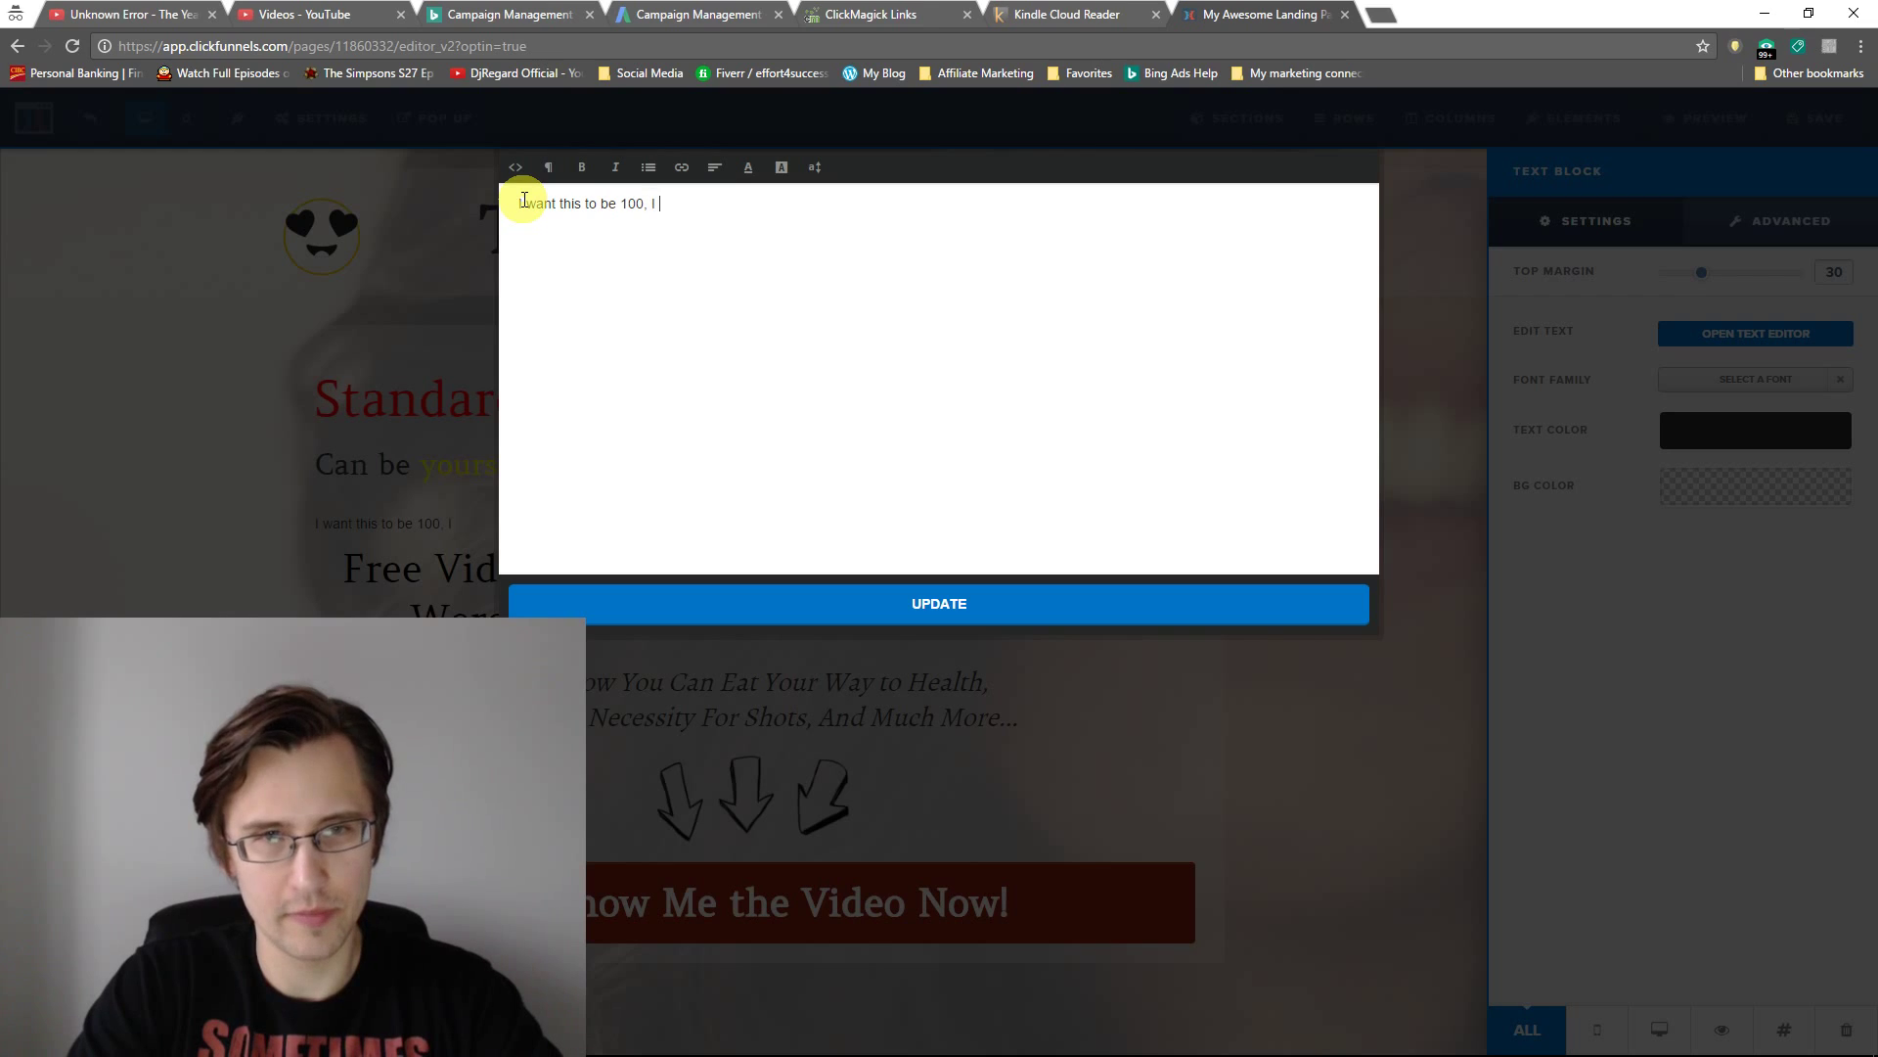
{"action": "type", "text": "want this to be 50, this to be 75, and this to be"}
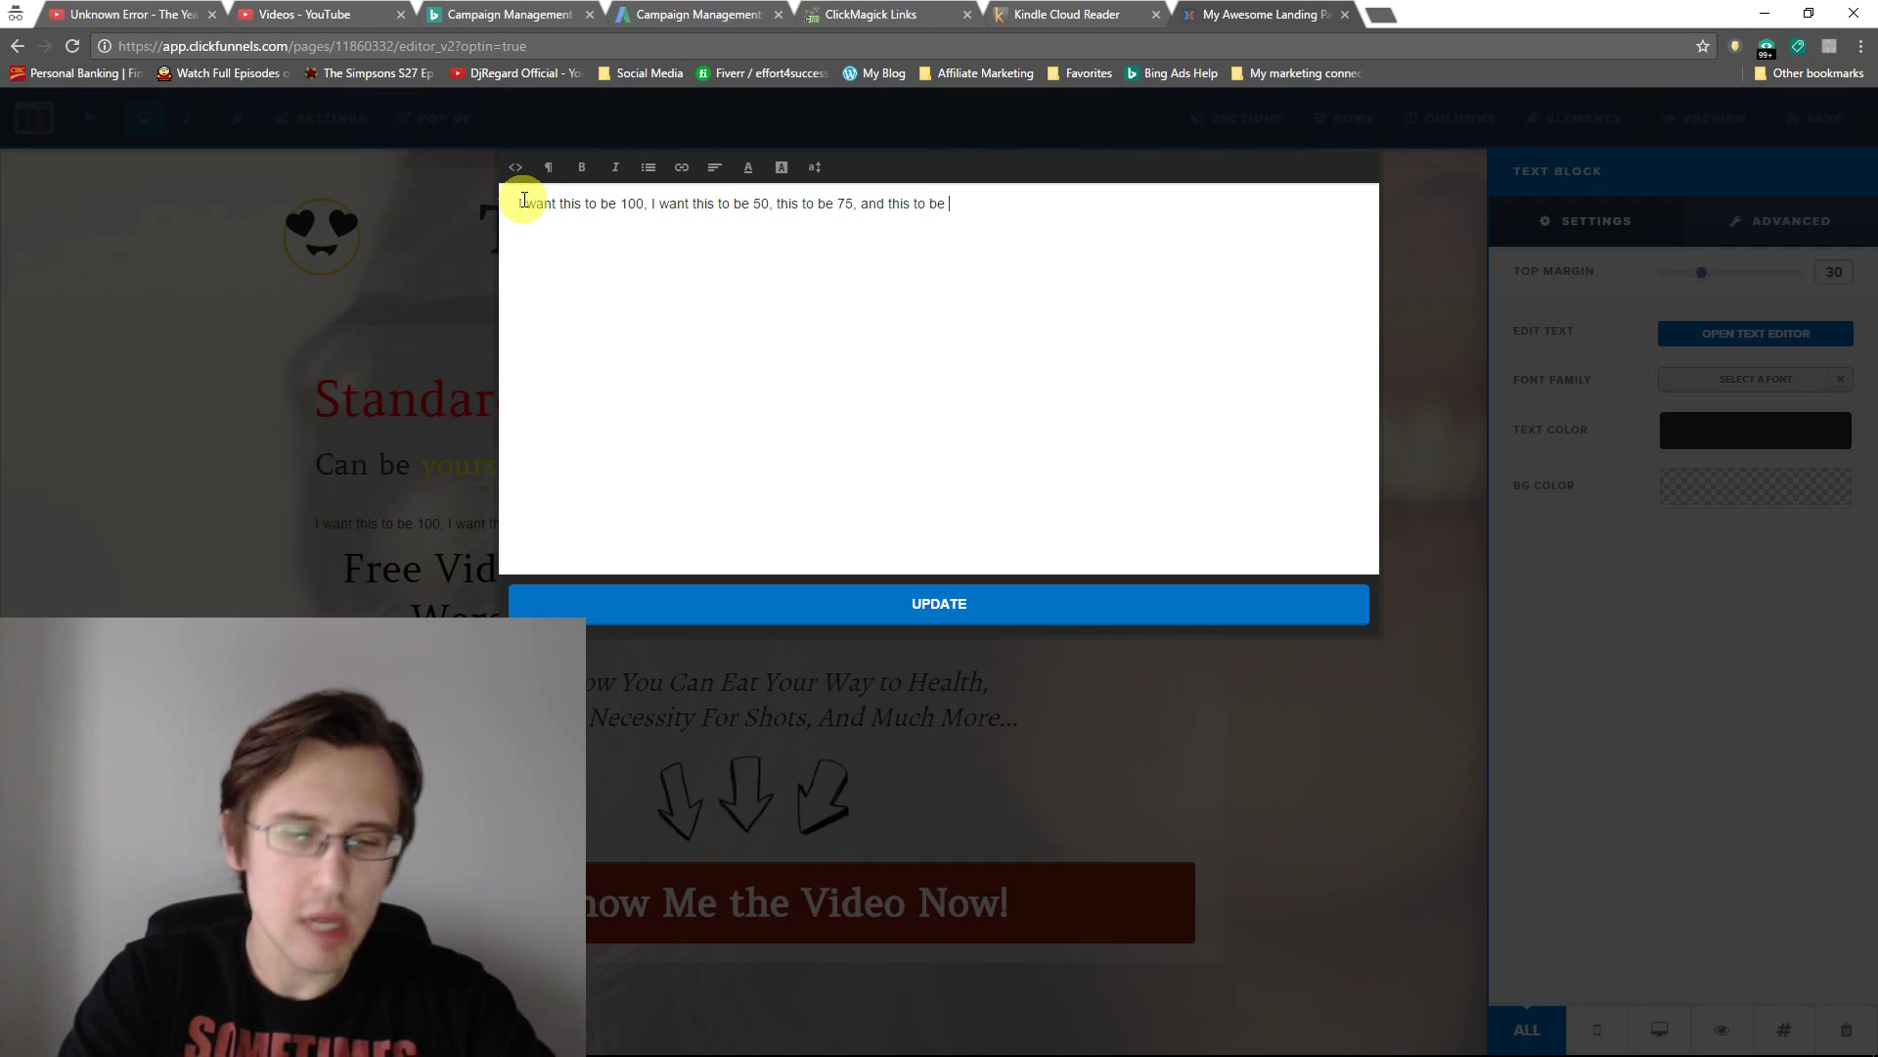
{"action": "type", "text": "25"}
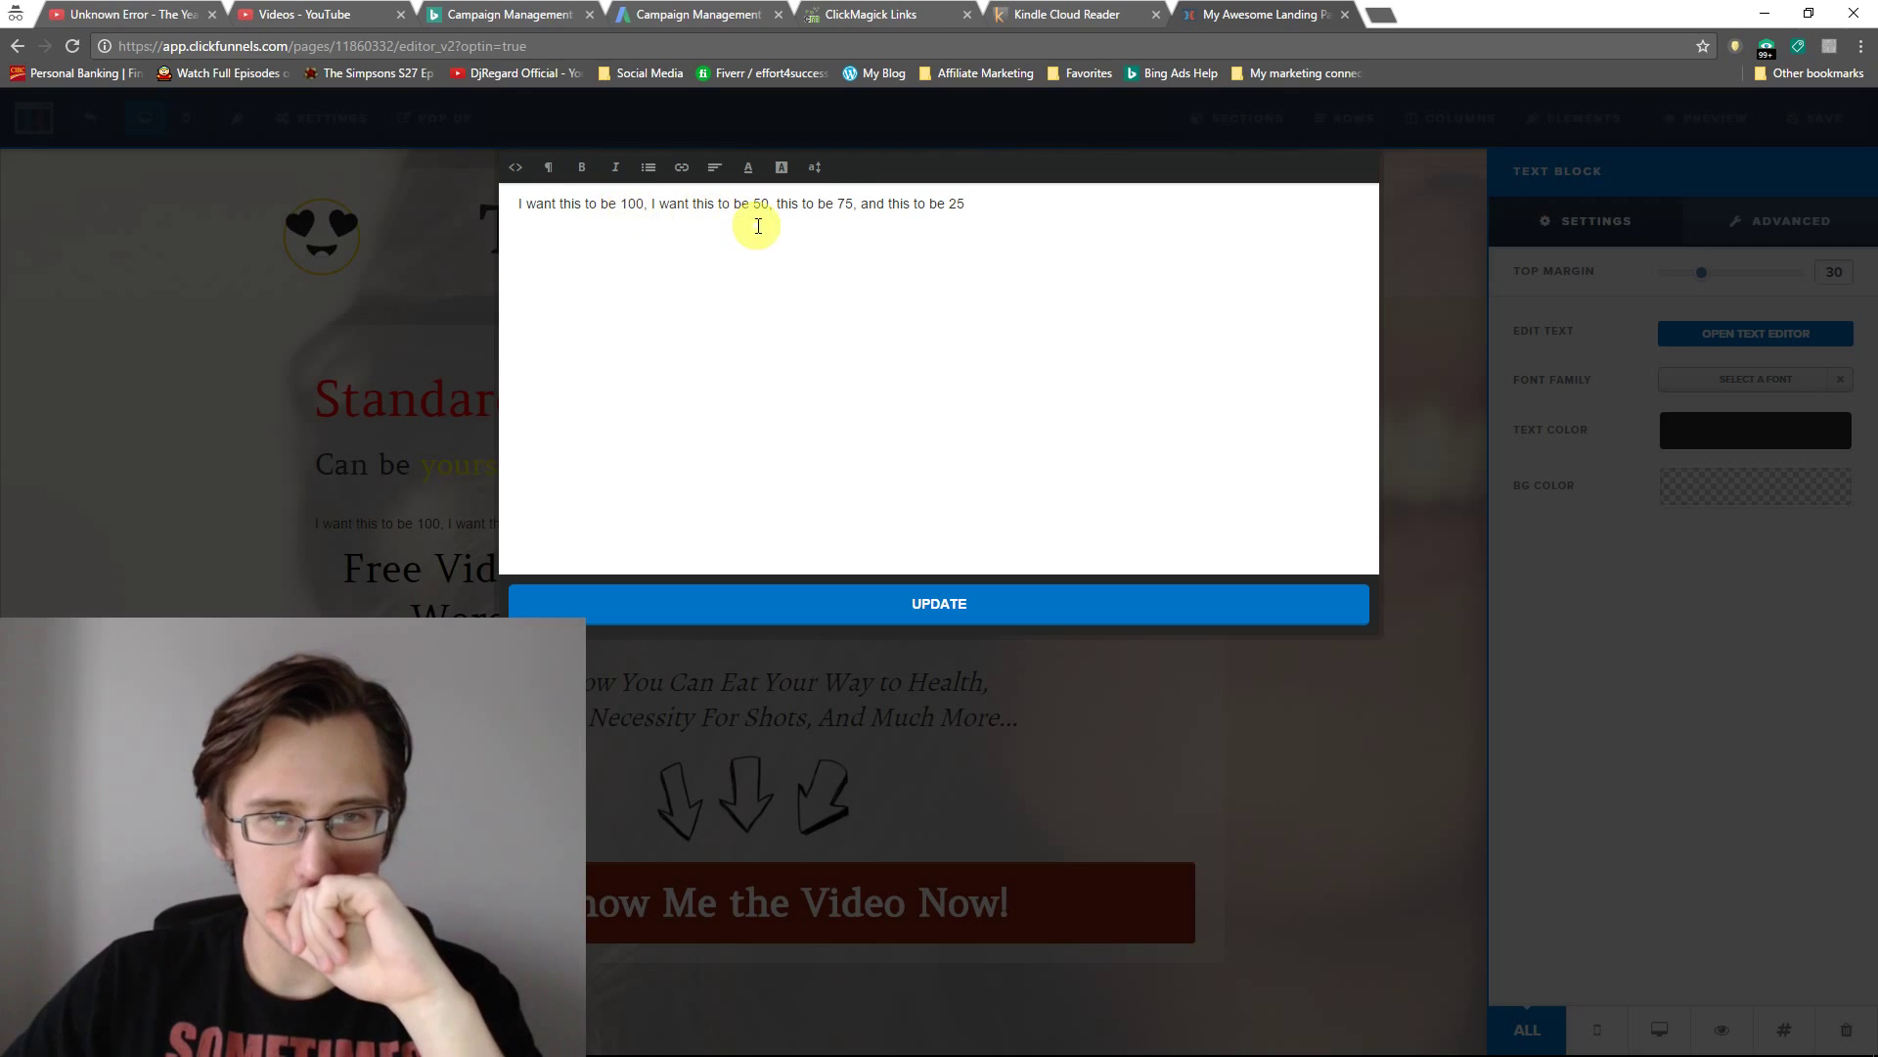
Check the font sizes offered for the new text and change the last number in the sentence to 40
{"action": "left_click", "coordinate": [815, 167]}
{"action": "left_click", "coordinate": [815, 167]}
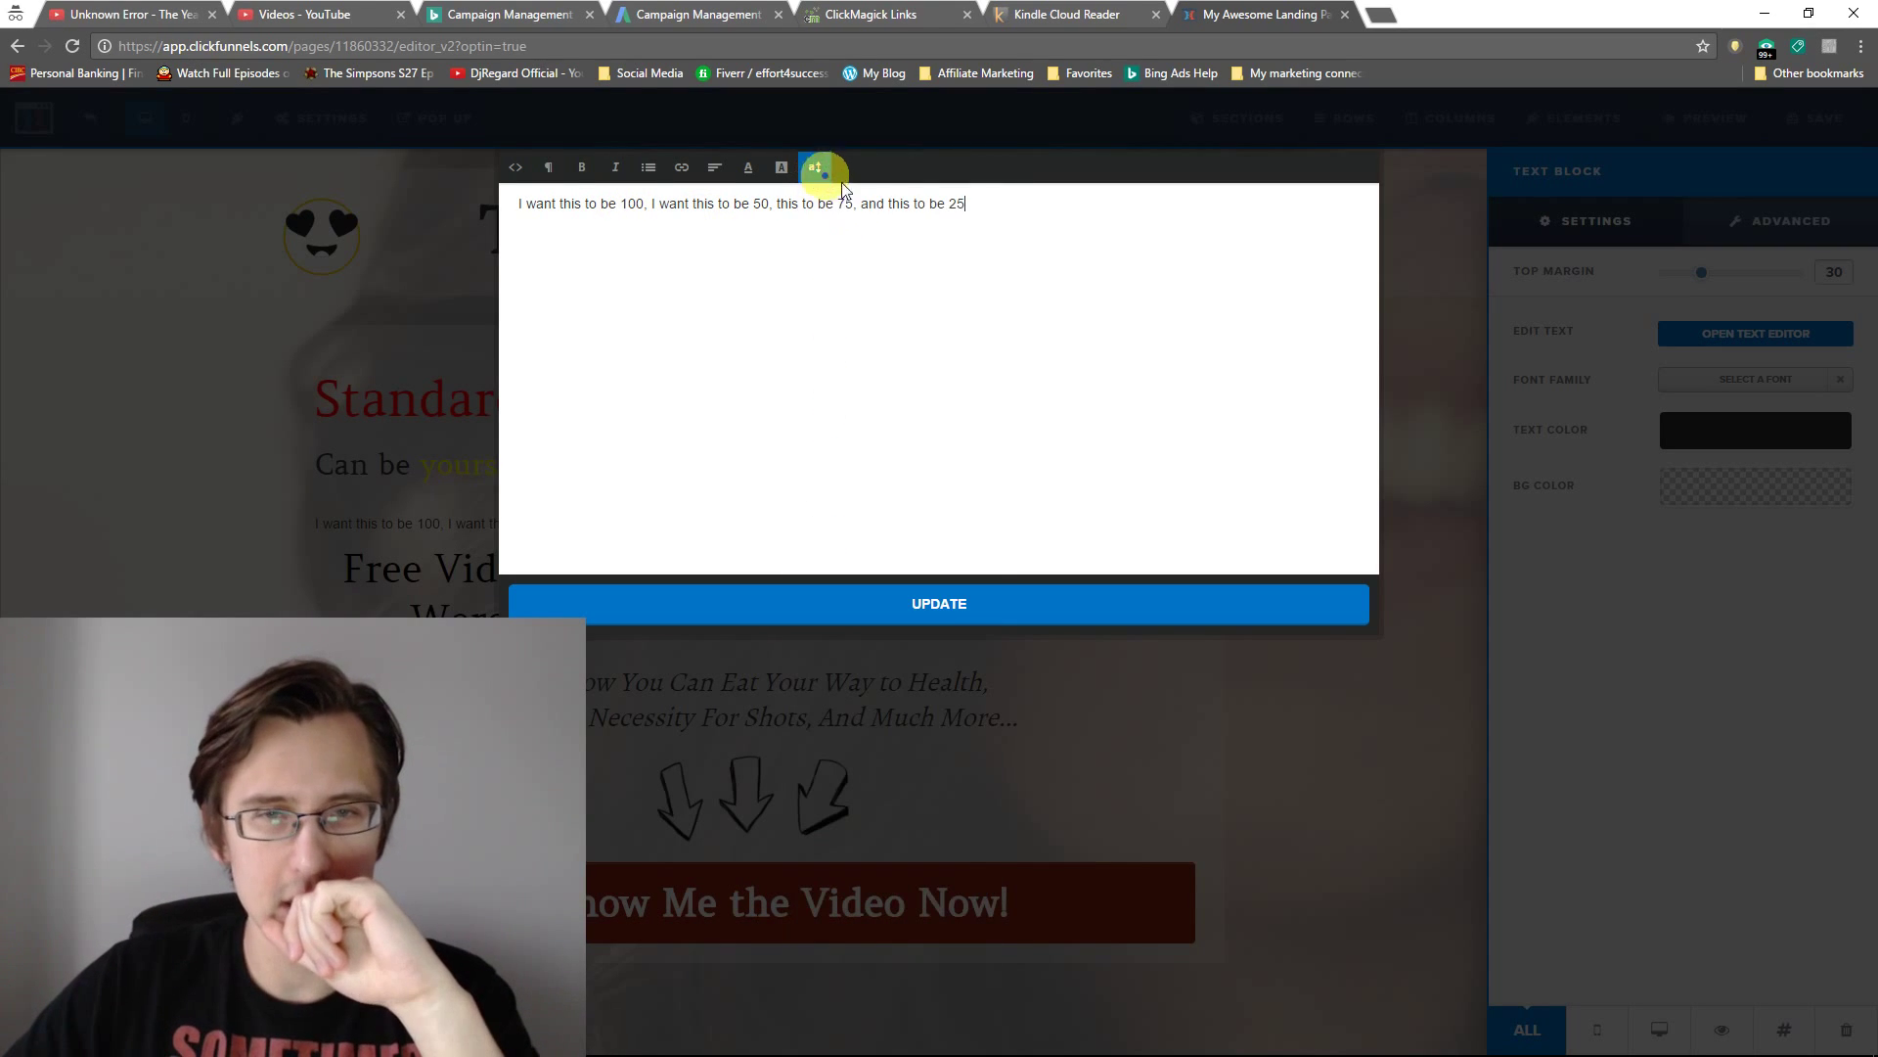
{"action": "left_click", "coordinate": [815, 168]}
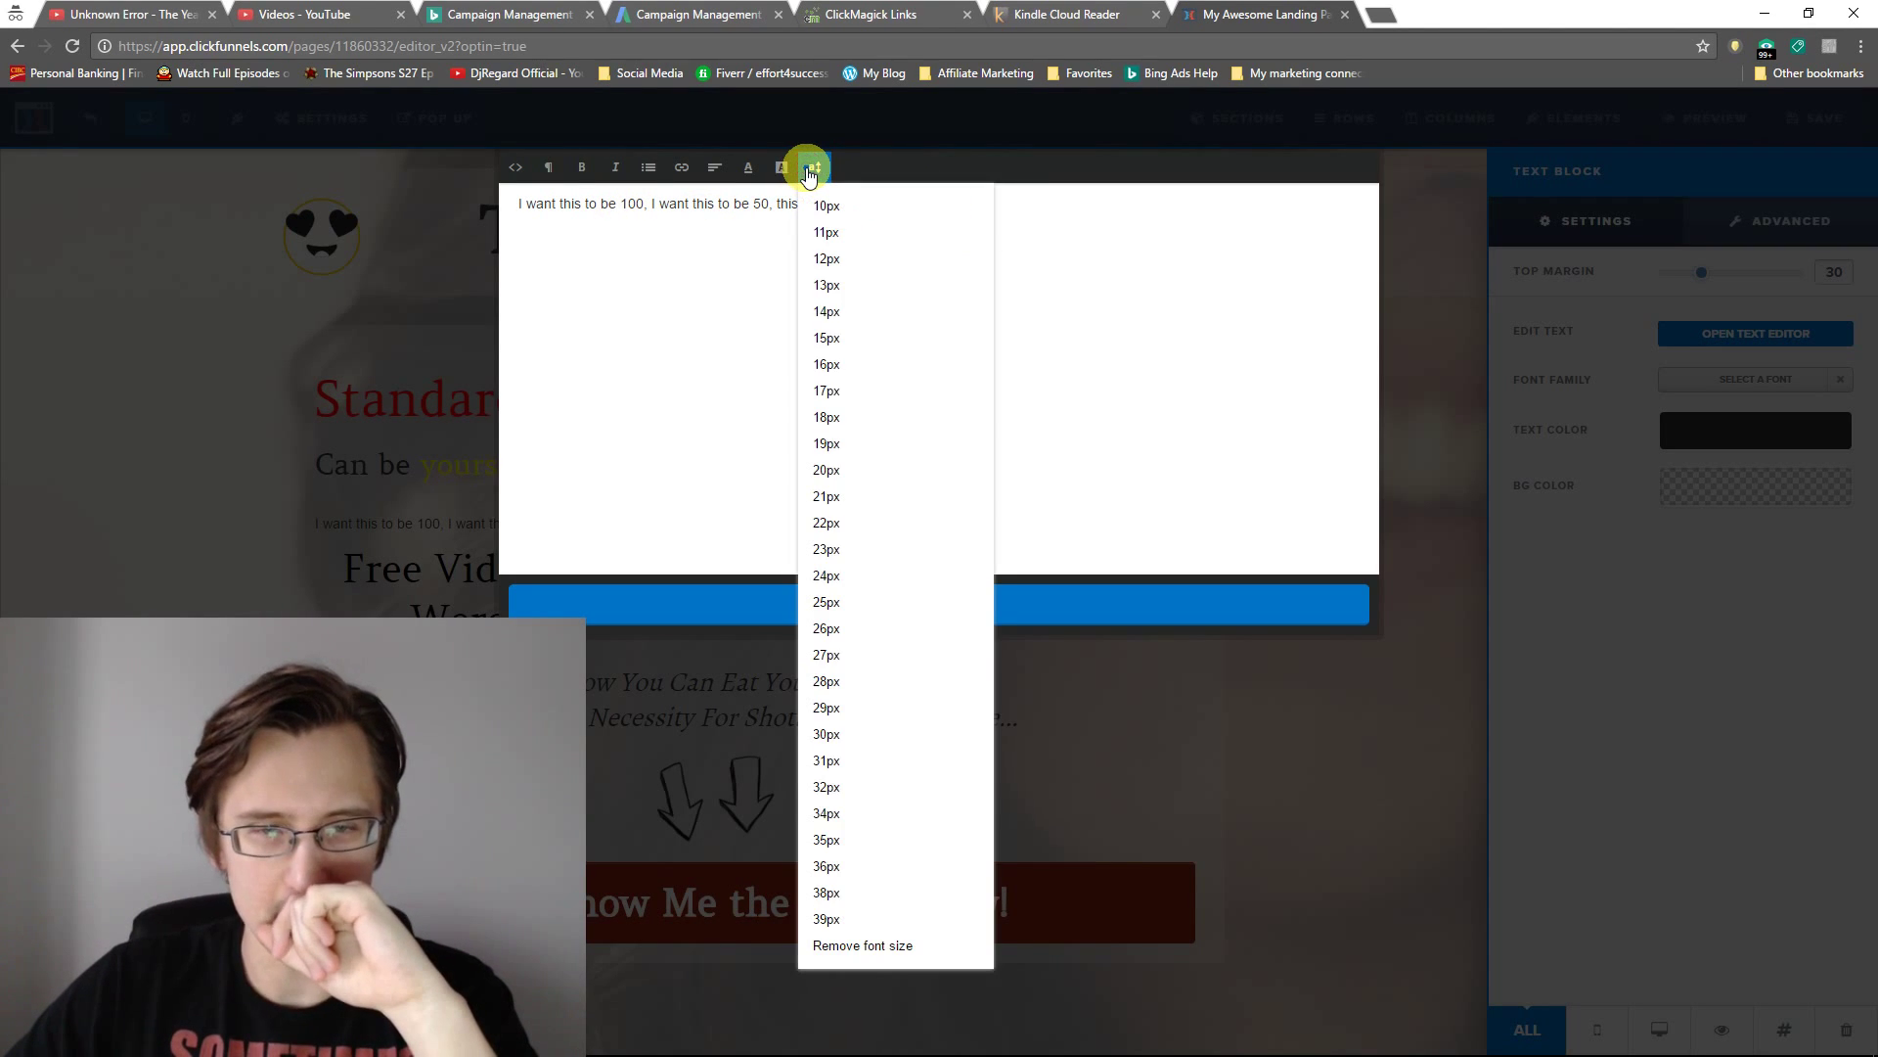
{"action": "left_click", "coordinate": [958, 204]}
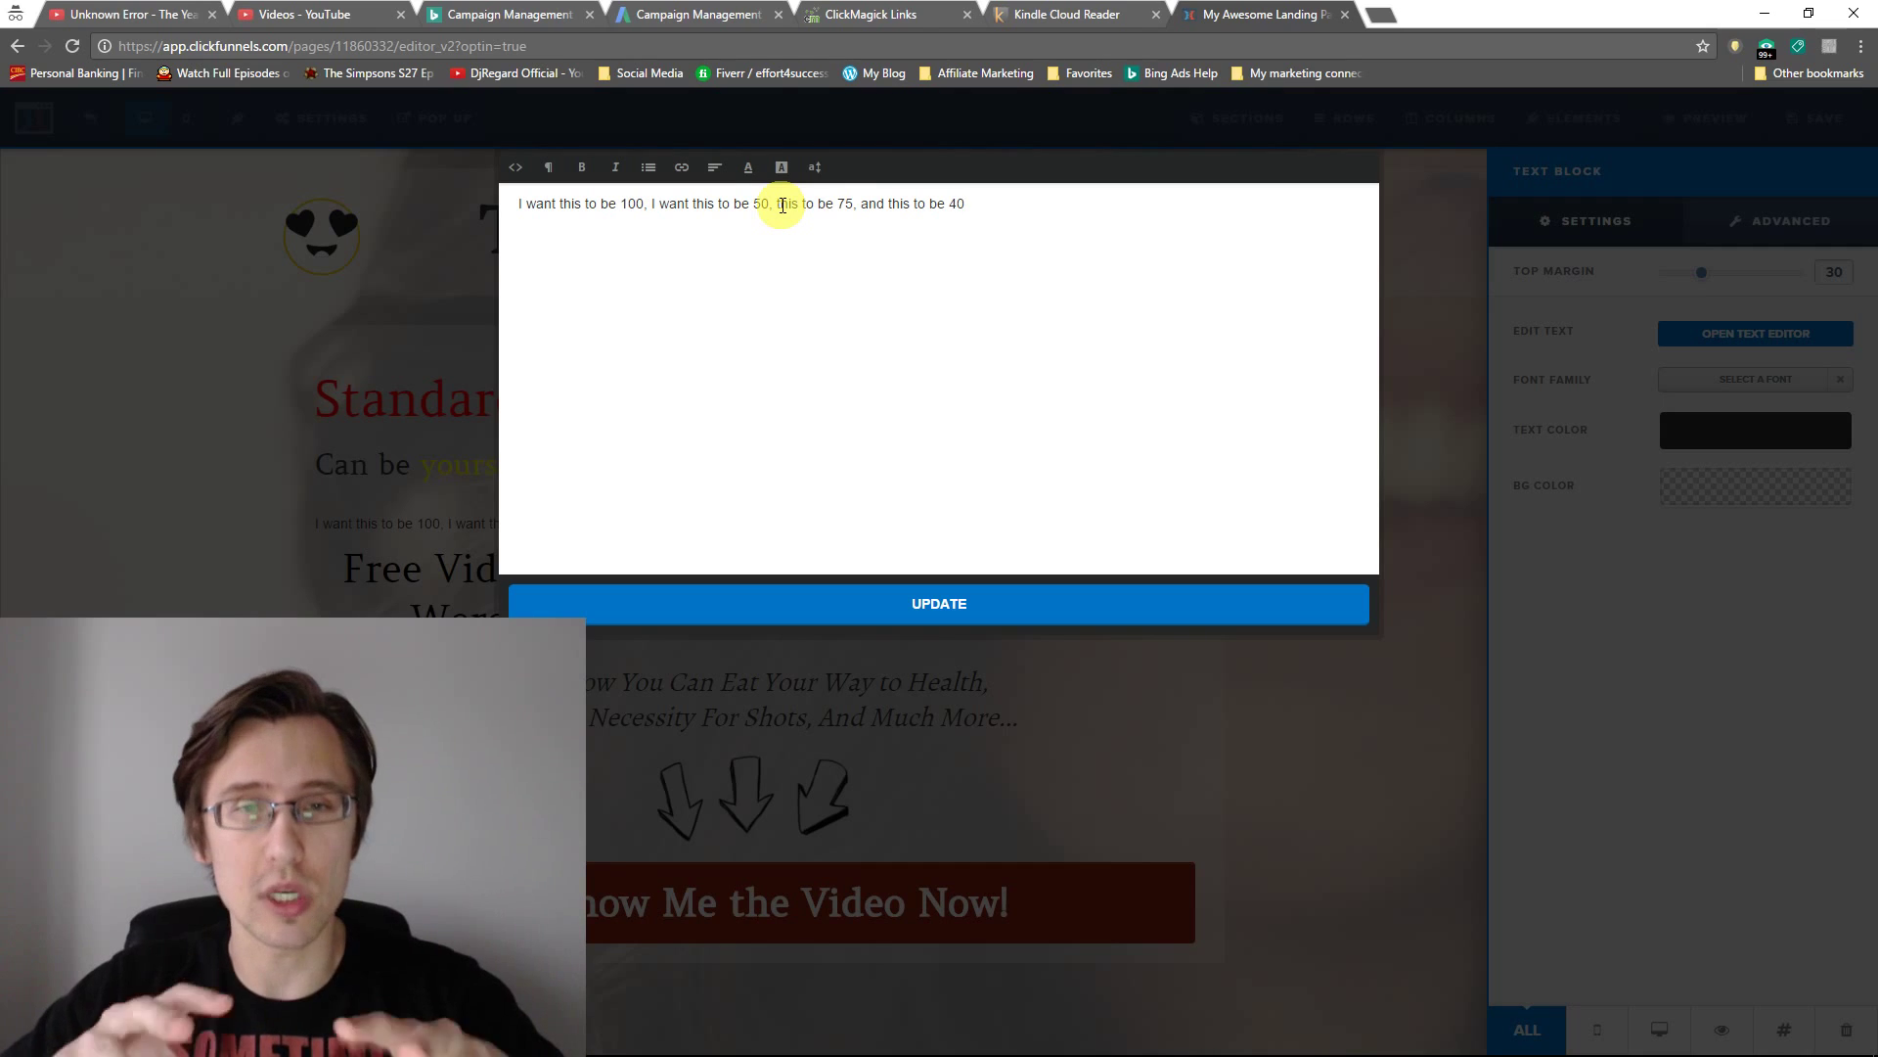
Apply one larger font size to the whole sentence in the text editor and update the text block
{"action": "triple_click", "coordinate": [749, 205]}
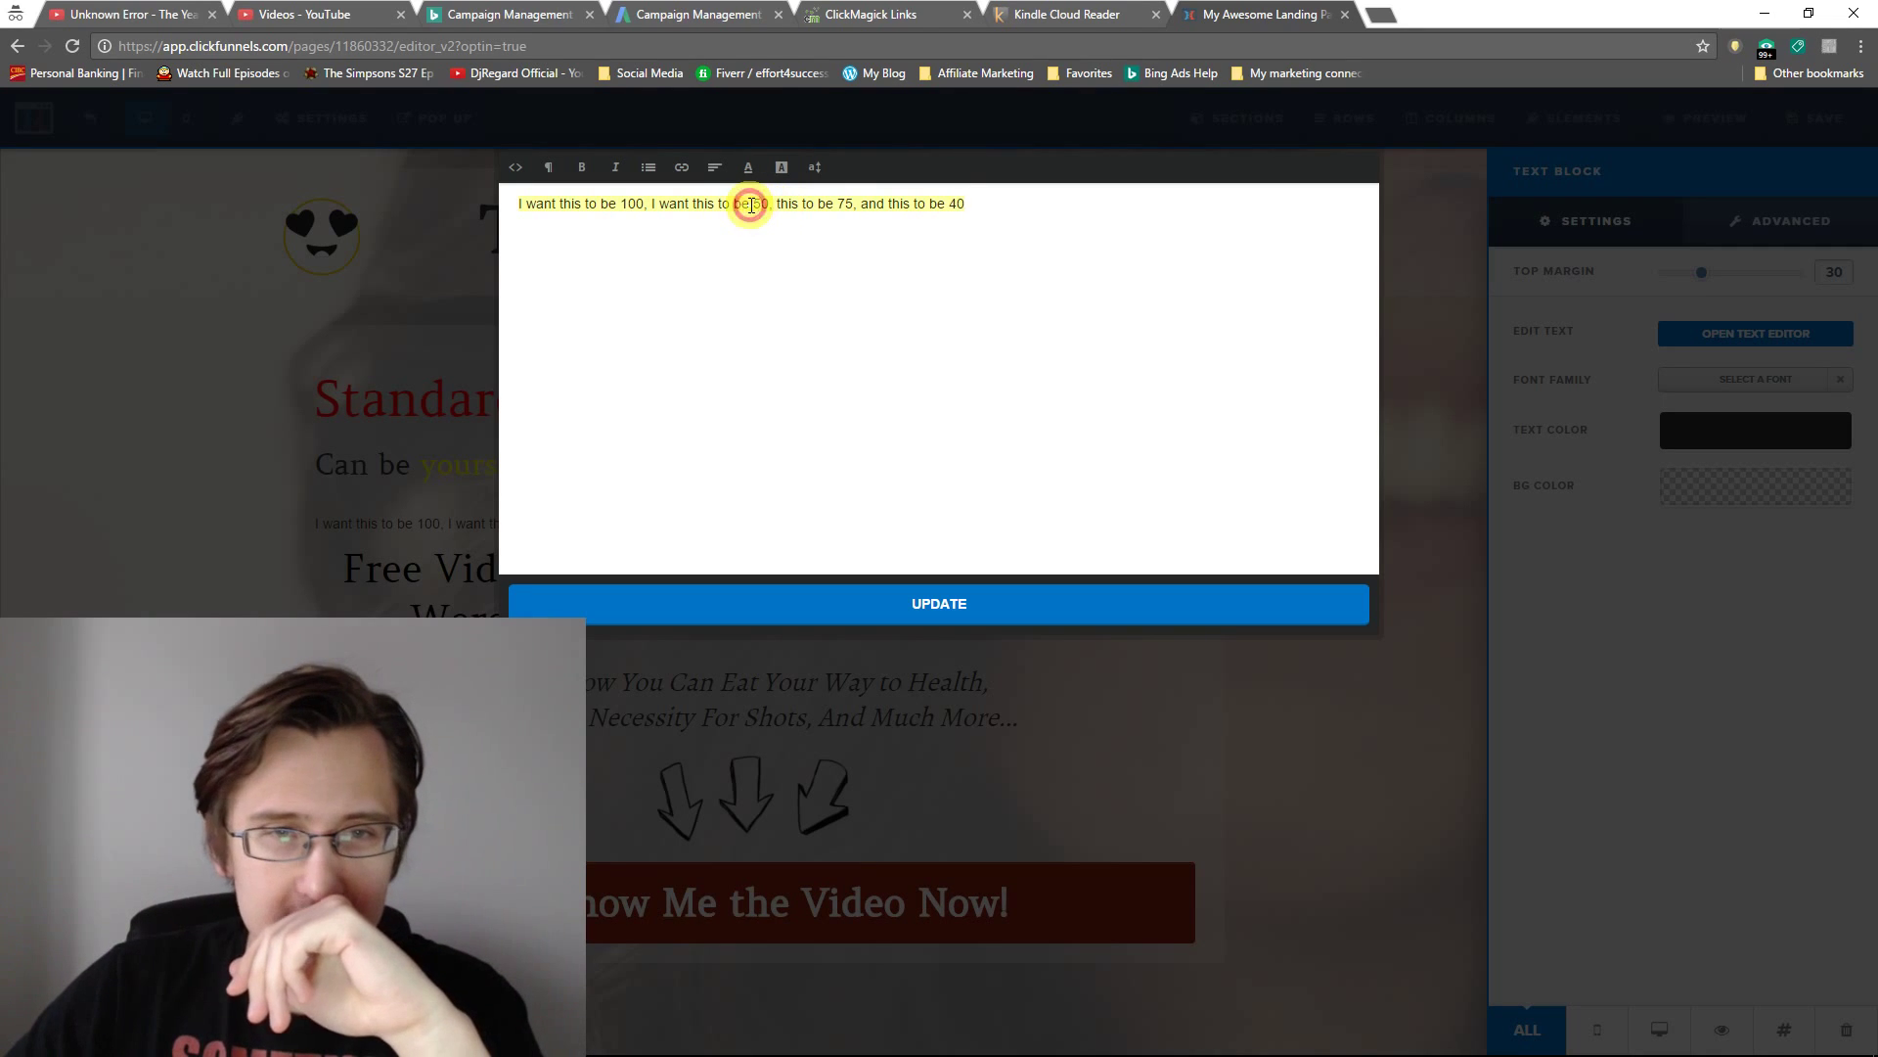
{"action": "left_click", "coordinate": [815, 168]}
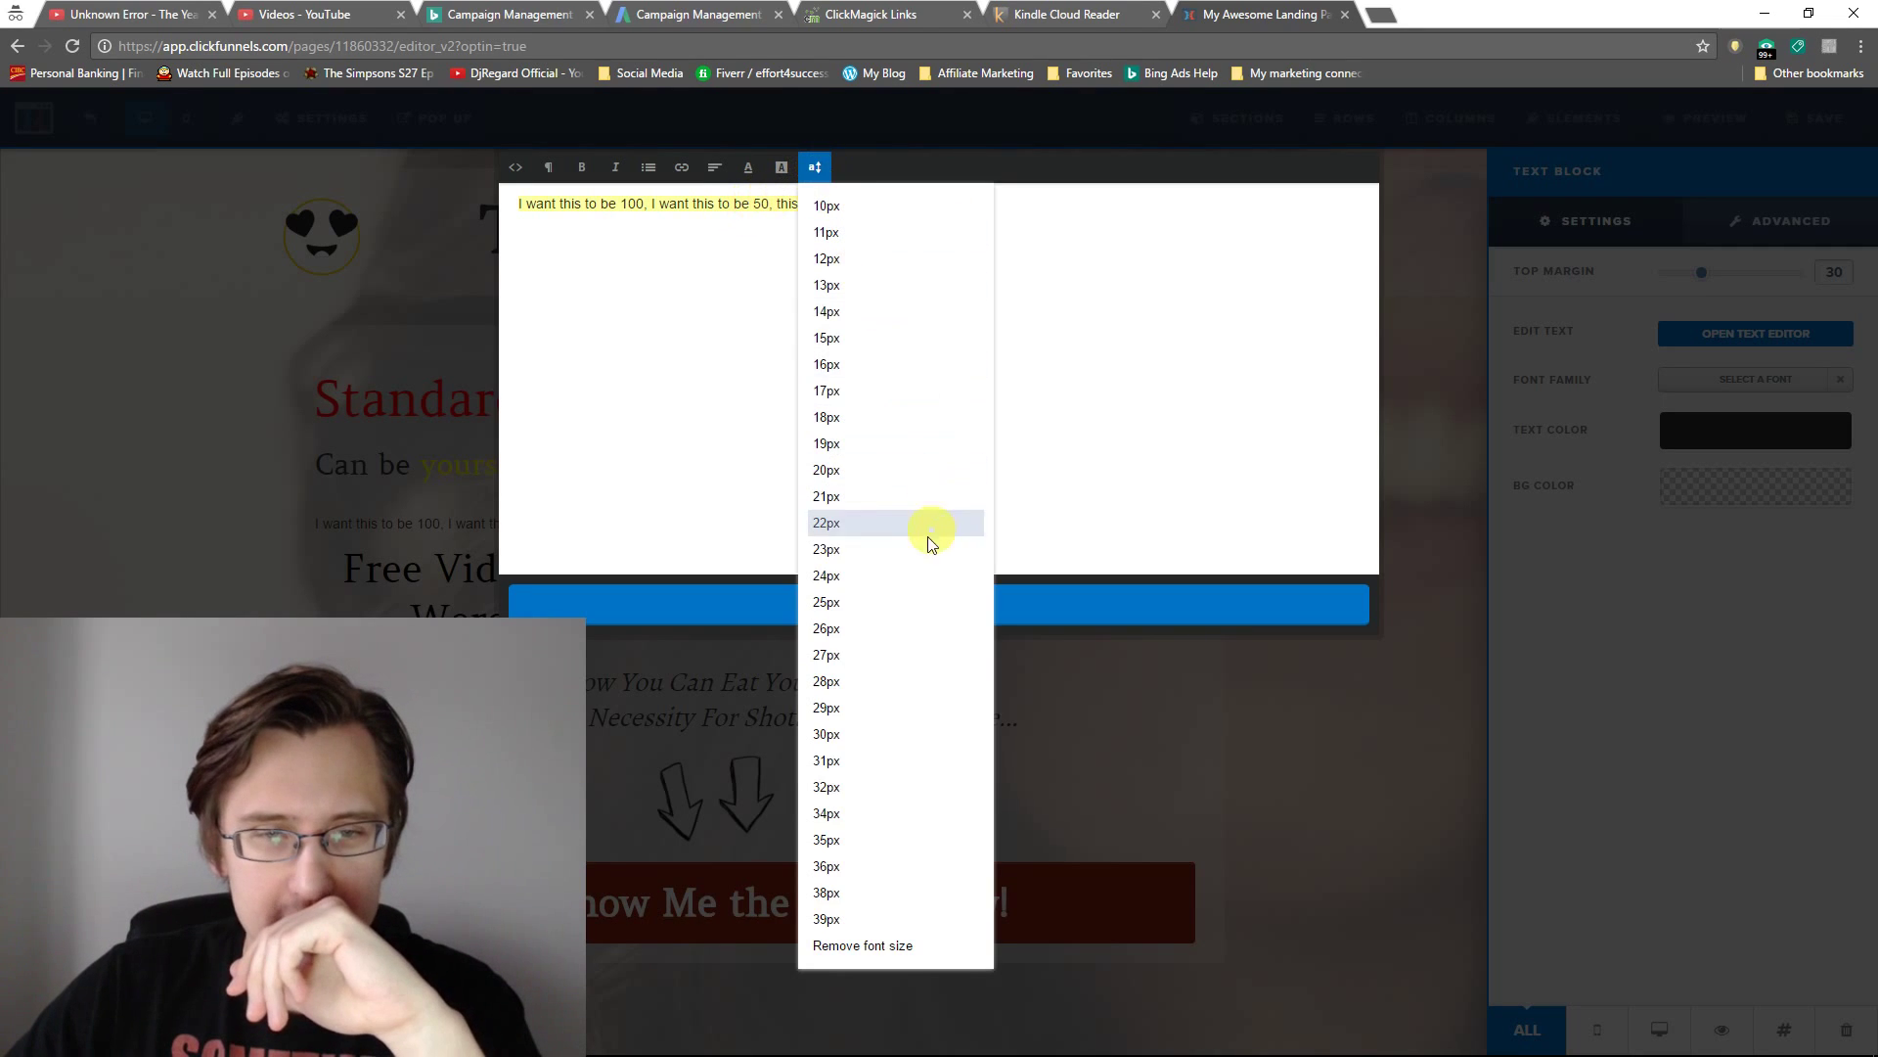
{"action": "left_click", "coordinate": [853, 717]}
{"action": "left_click", "coordinate": [707, 247]}
{"action": "left_click", "coordinate": [789, 602]}
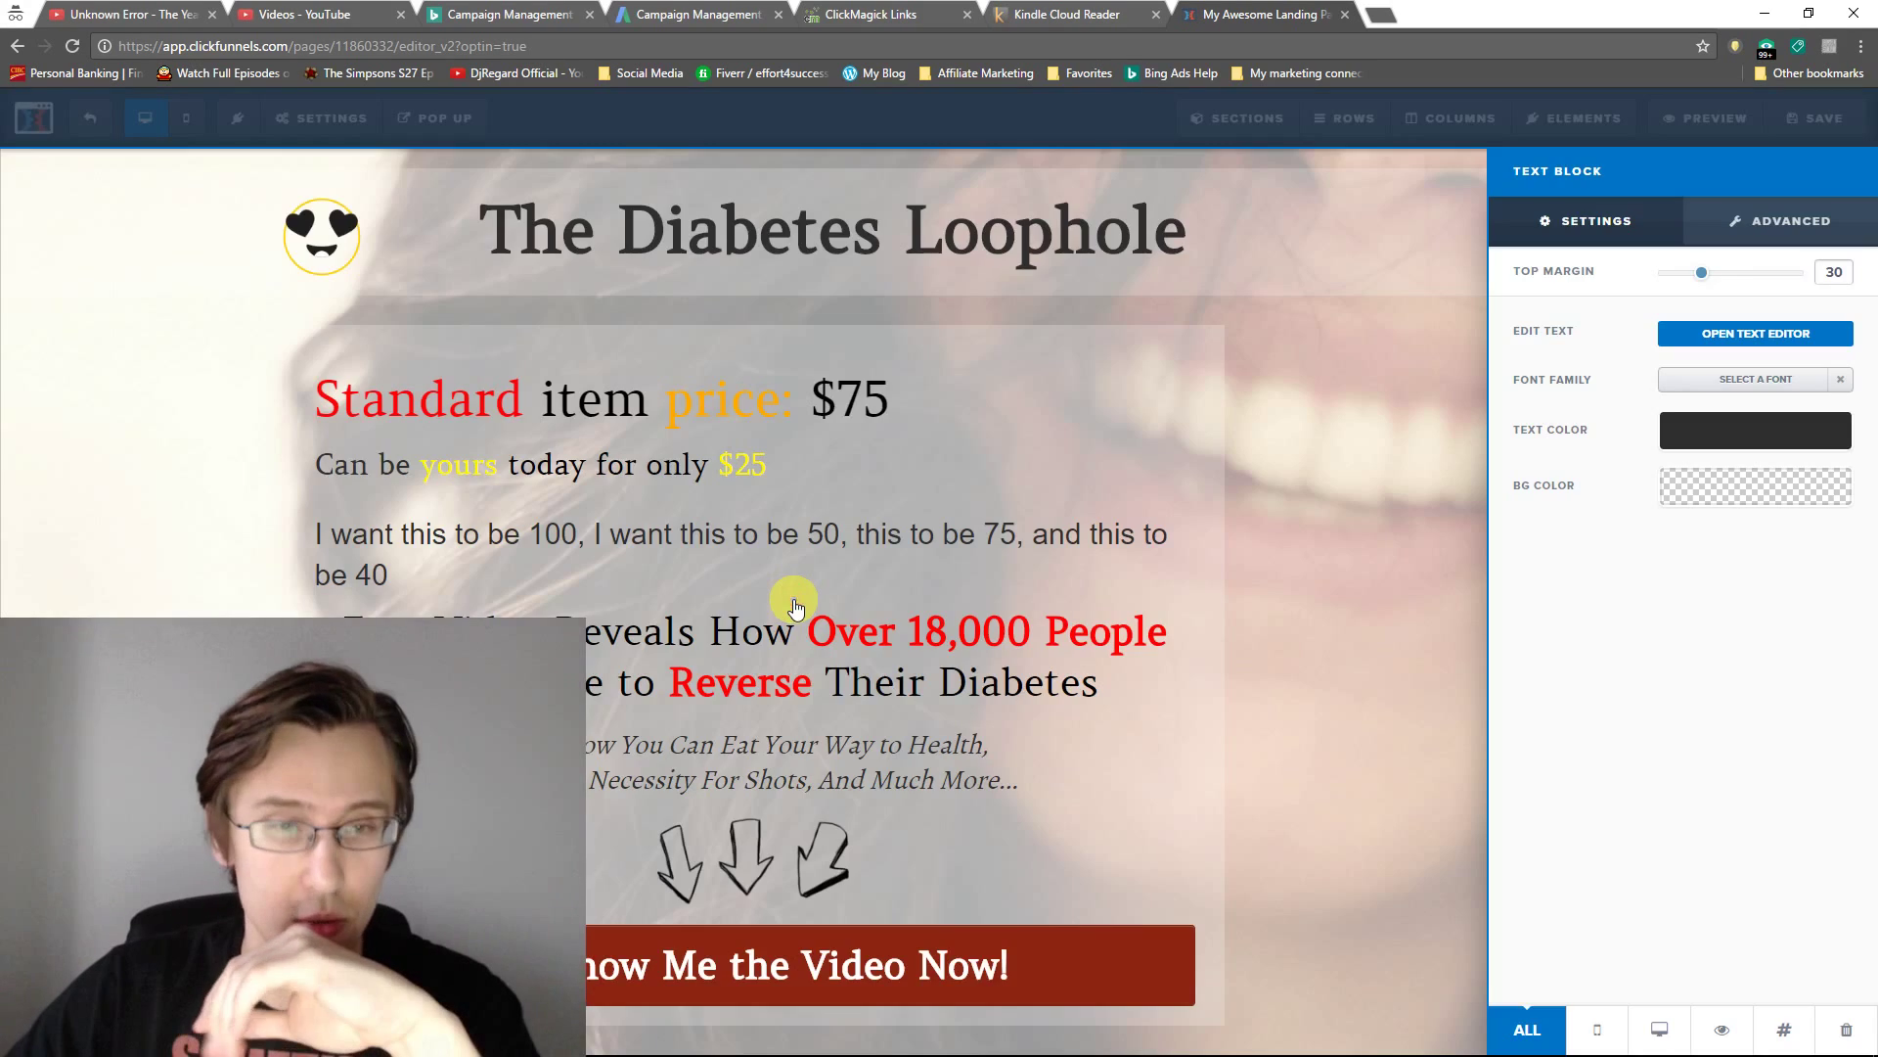
Reopen the sentence's text block in the text editor and set "100" to 39px and "50" to 38px
{"action": "left_click", "coordinate": [1042, 554]}
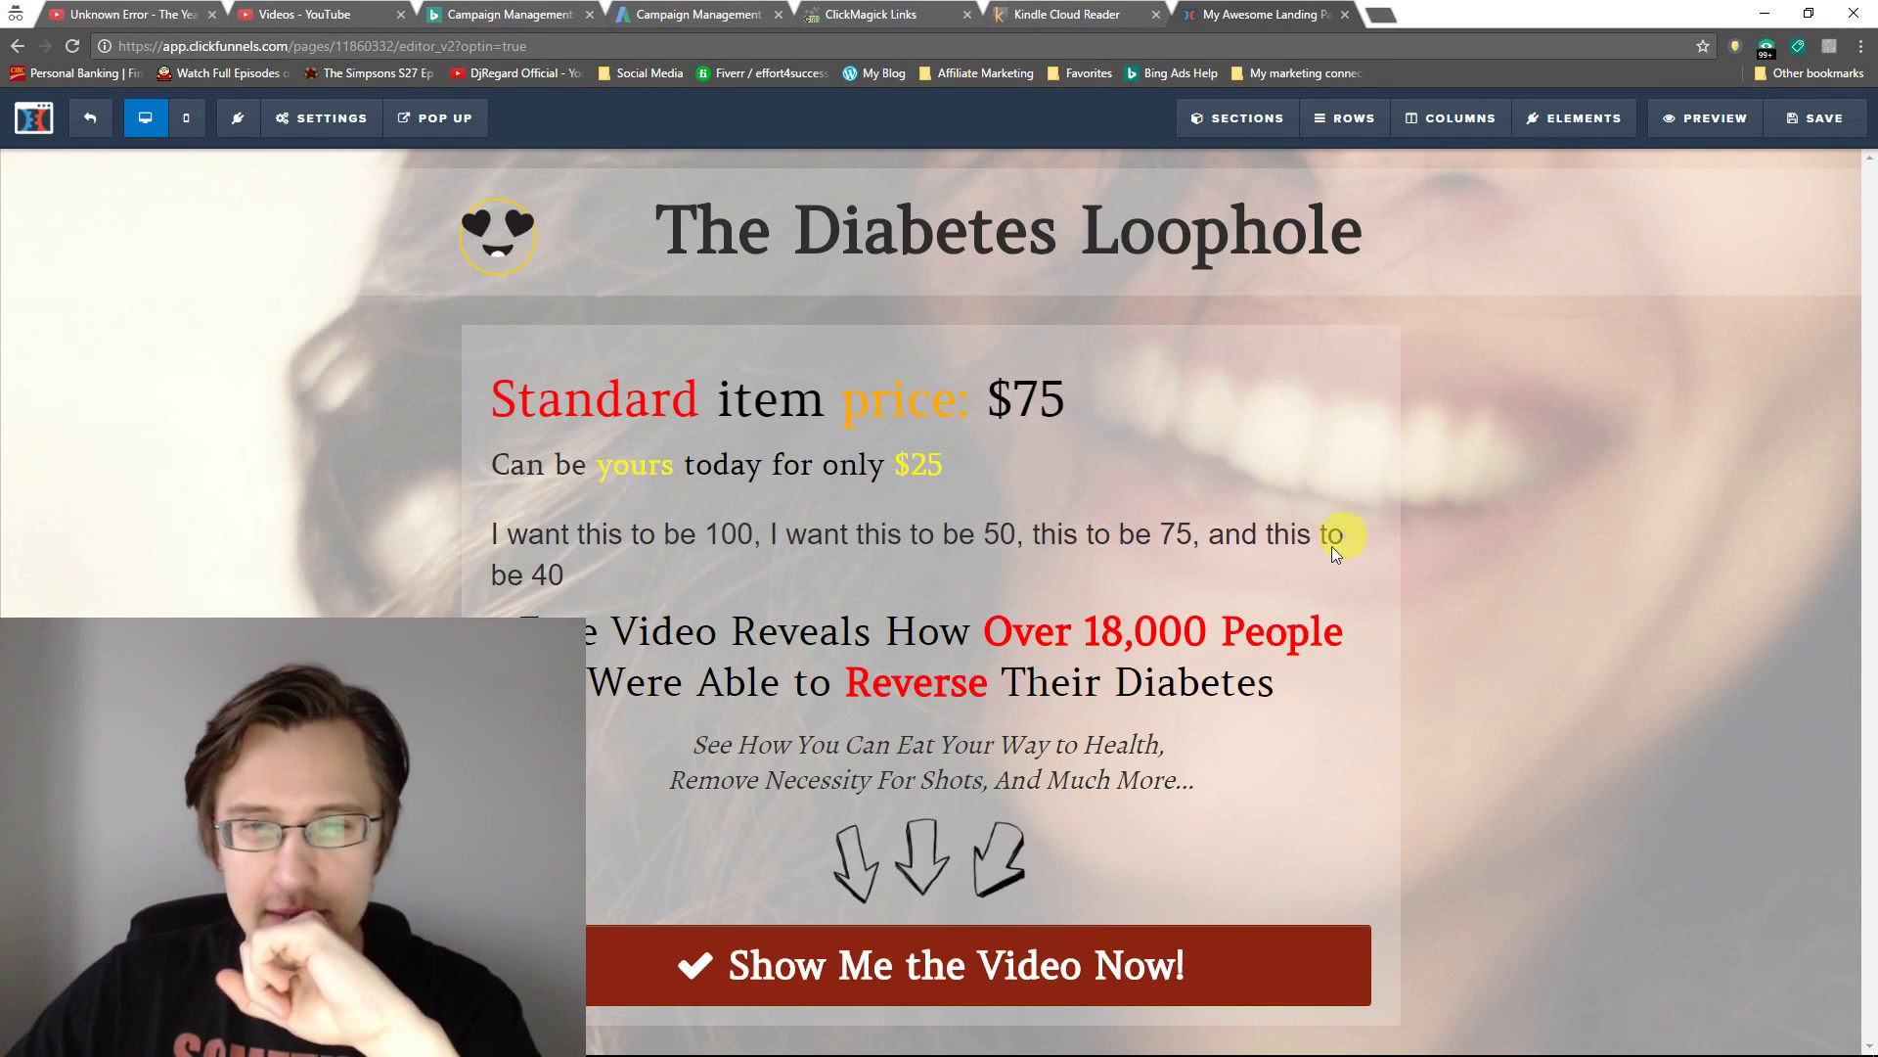
{"action": "left_click", "coordinate": [1291, 553]}
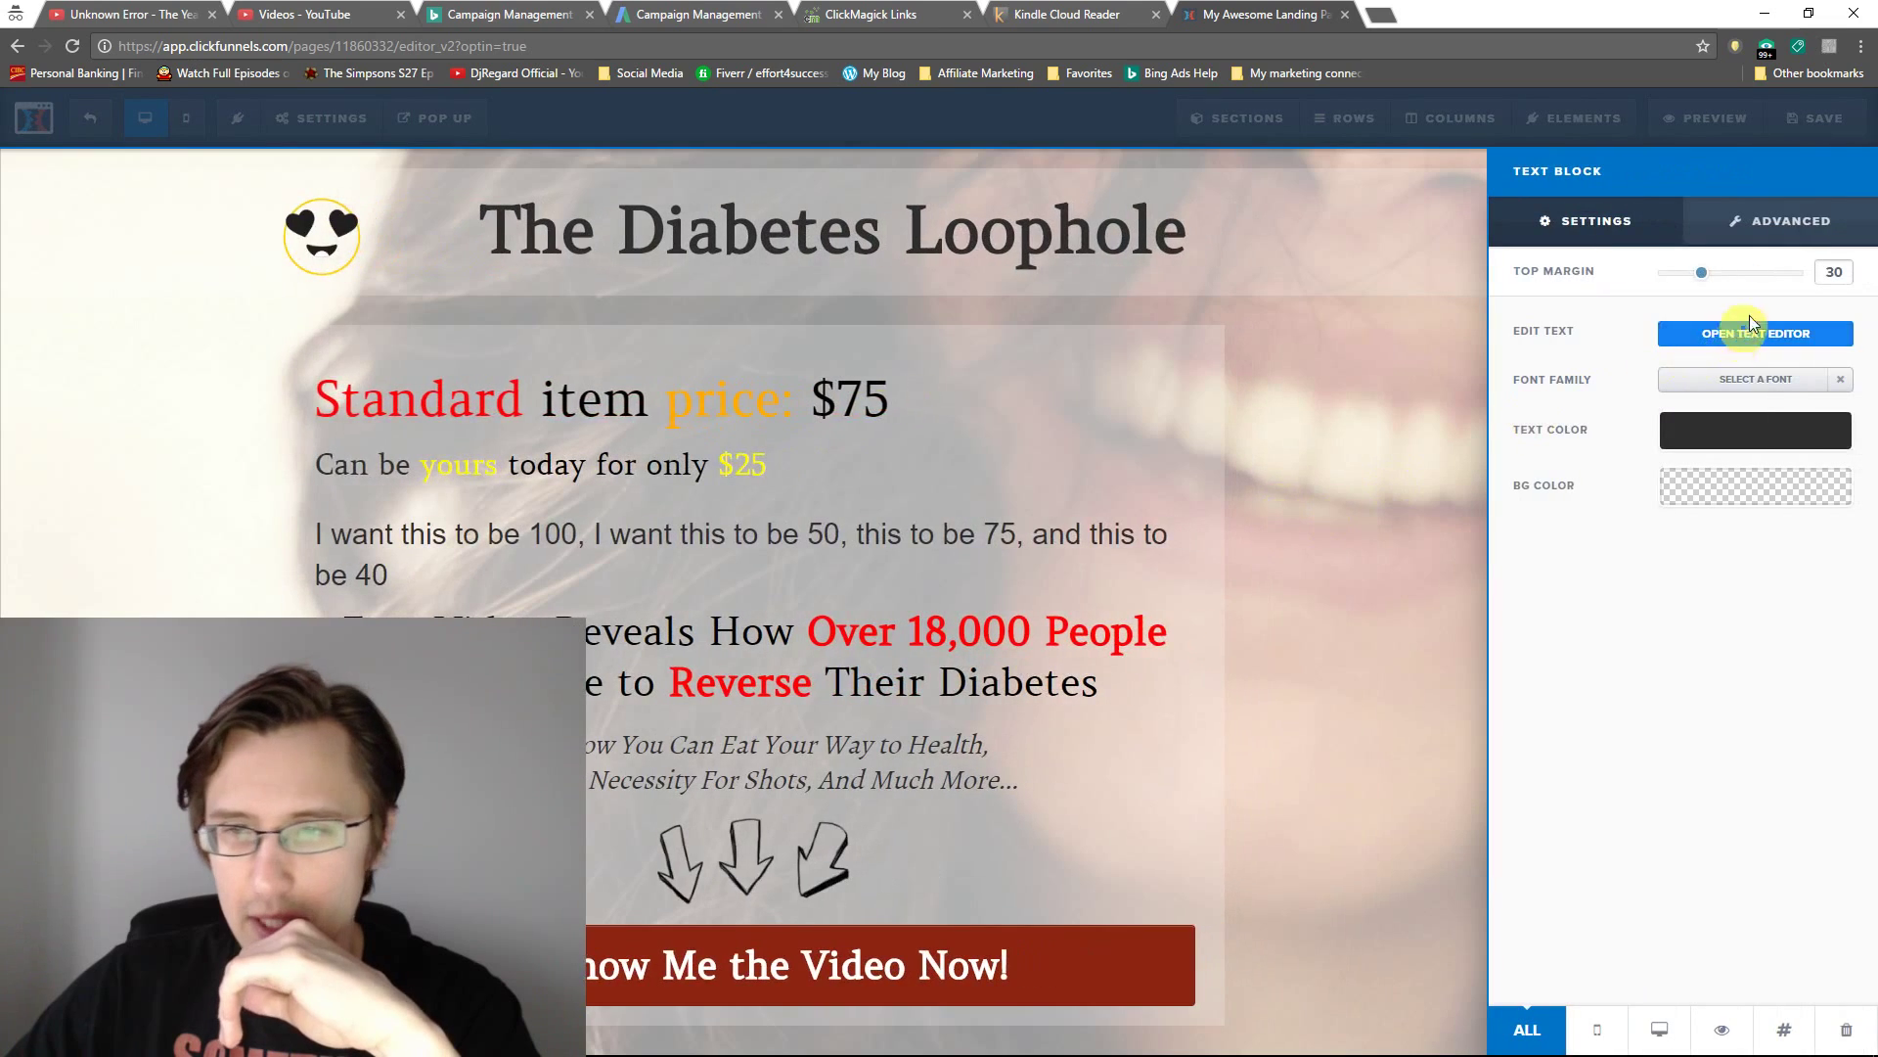
{"action": "left_click", "coordinate": [1731, 328]}
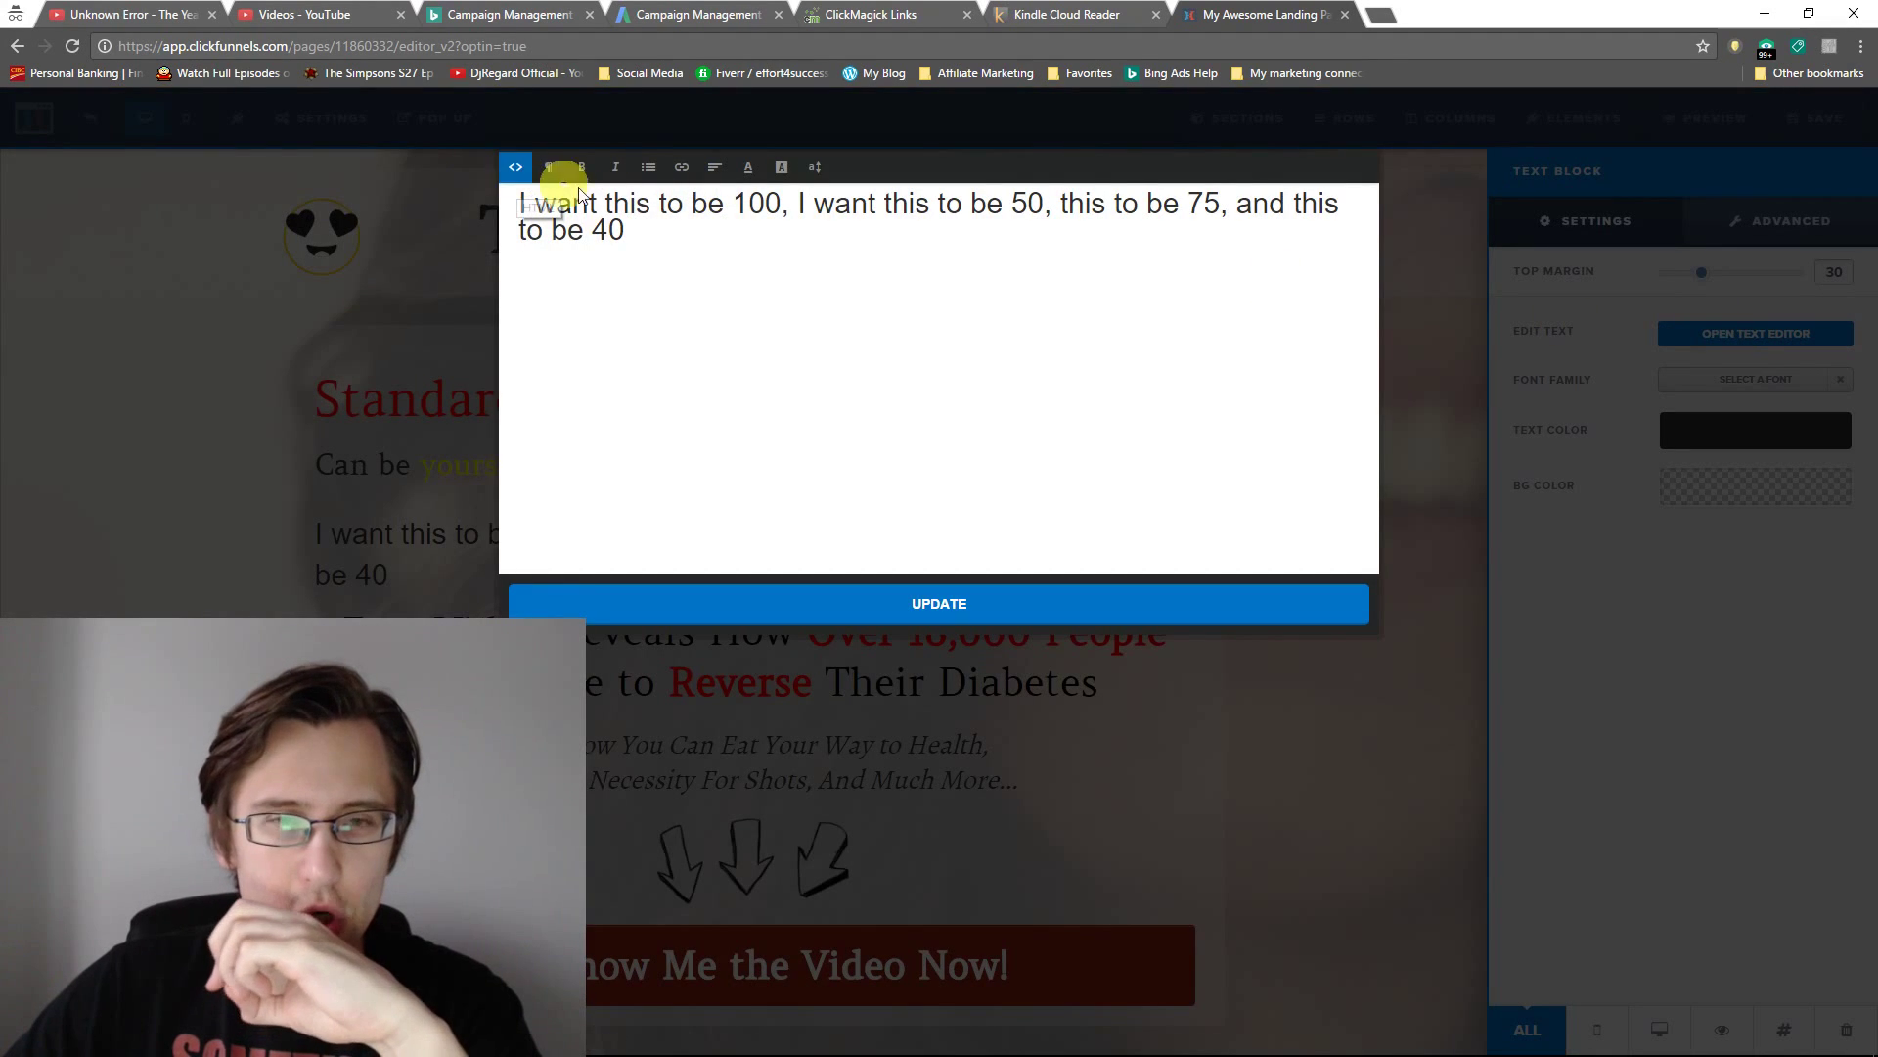
{"action": "double_click", "coordinate": [755, 203]}
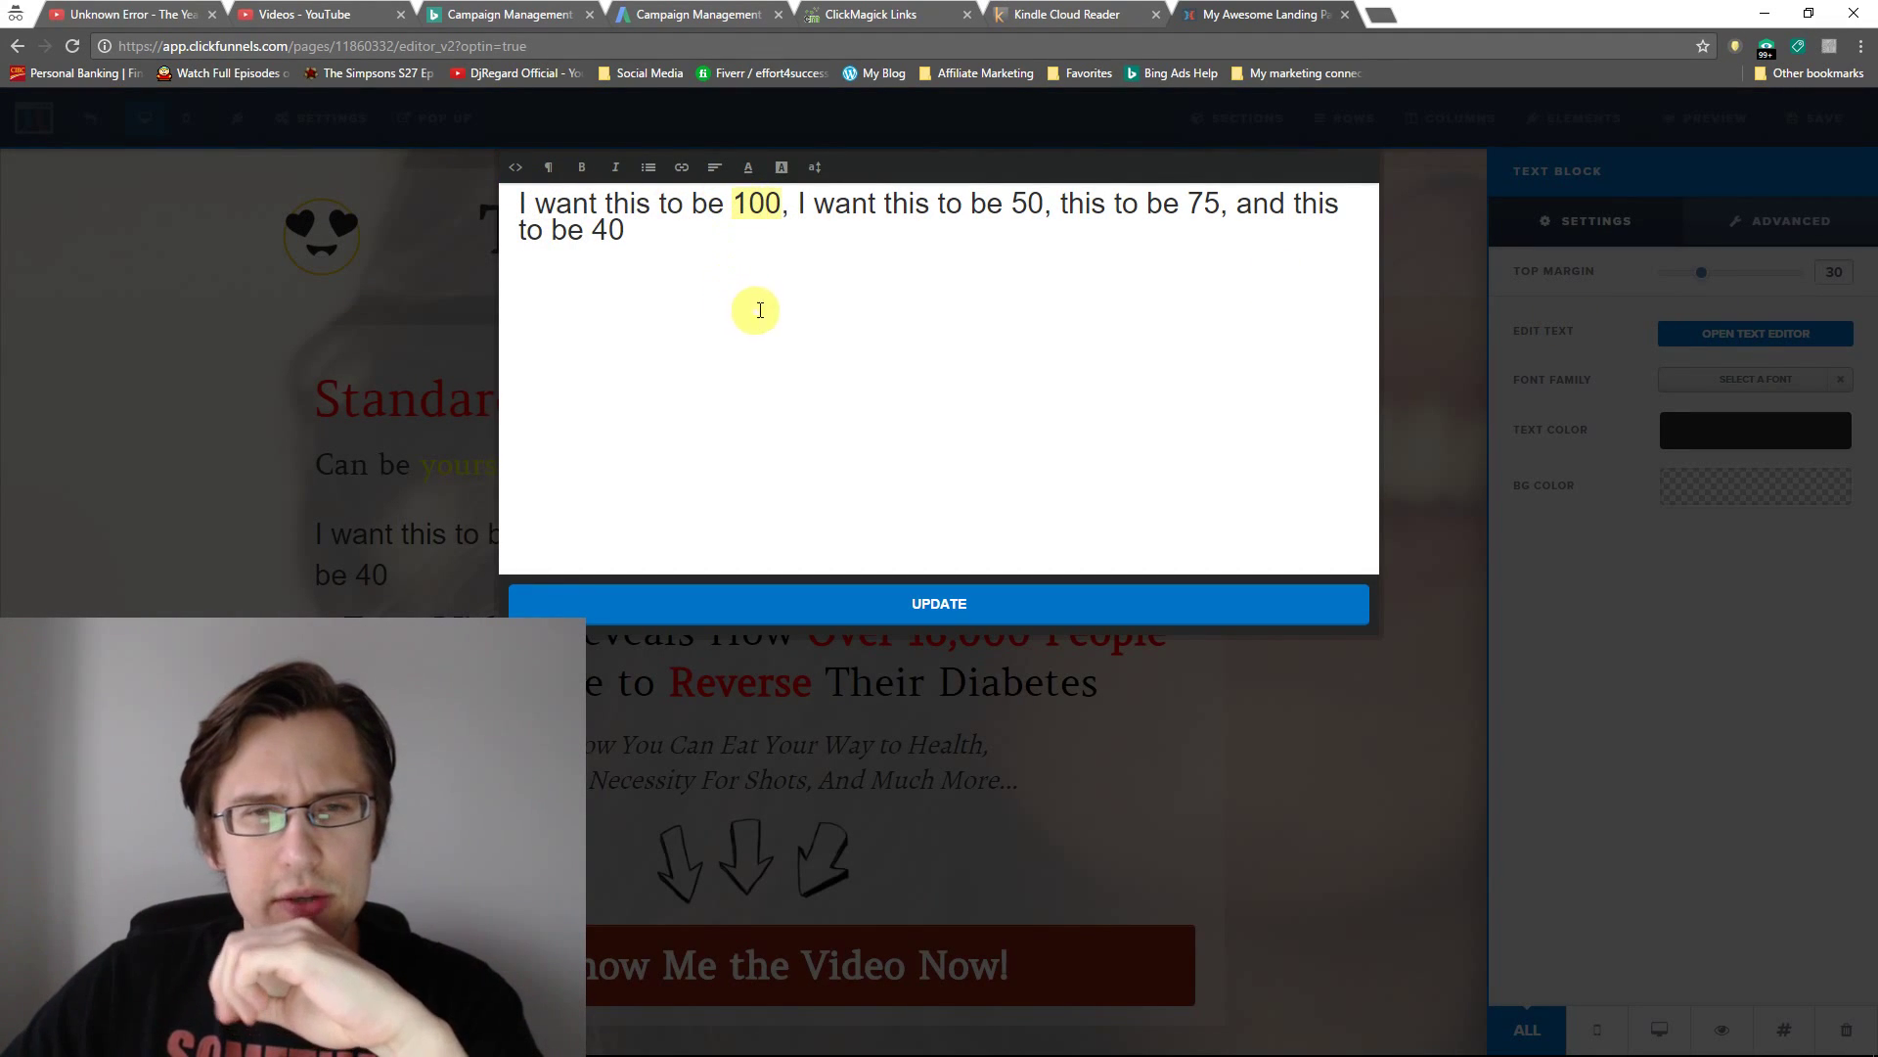
{"action": "left_click", "coordinate": [817, 165]}
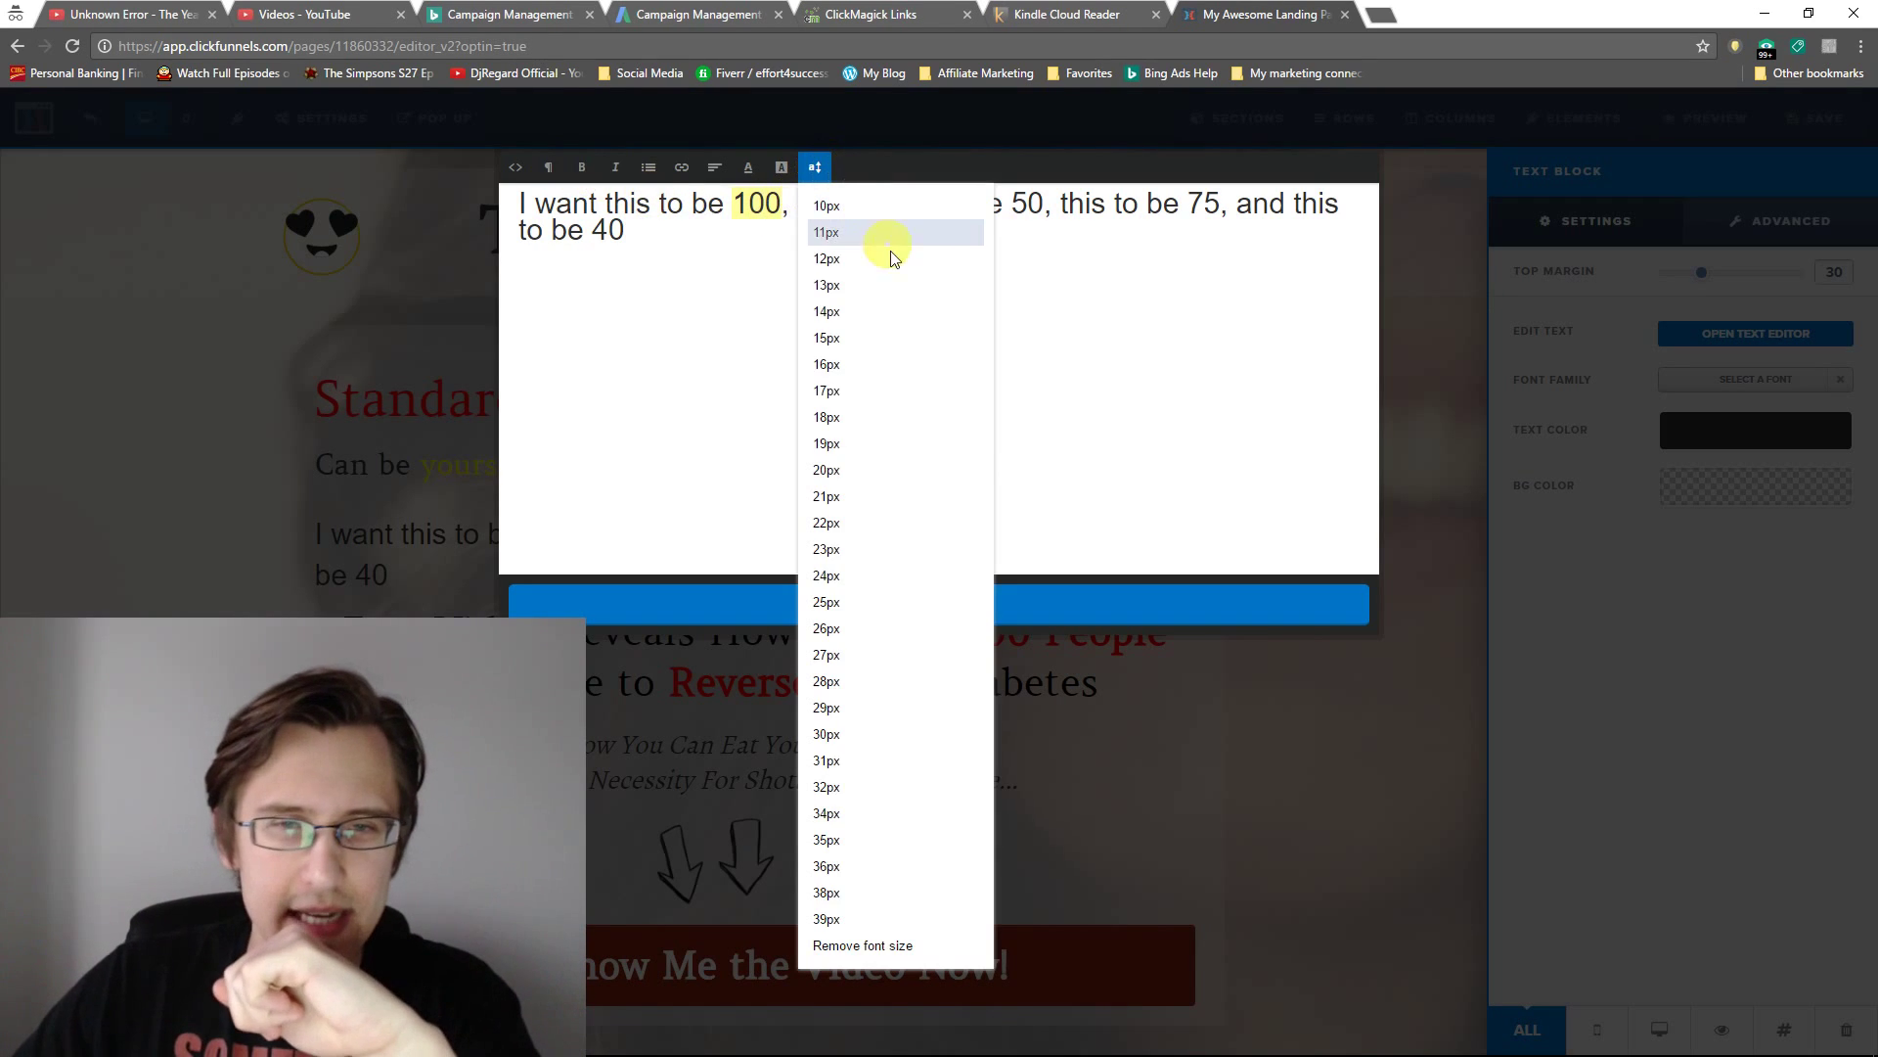
{"action": "left_click", "coordinate": [854, 920]}
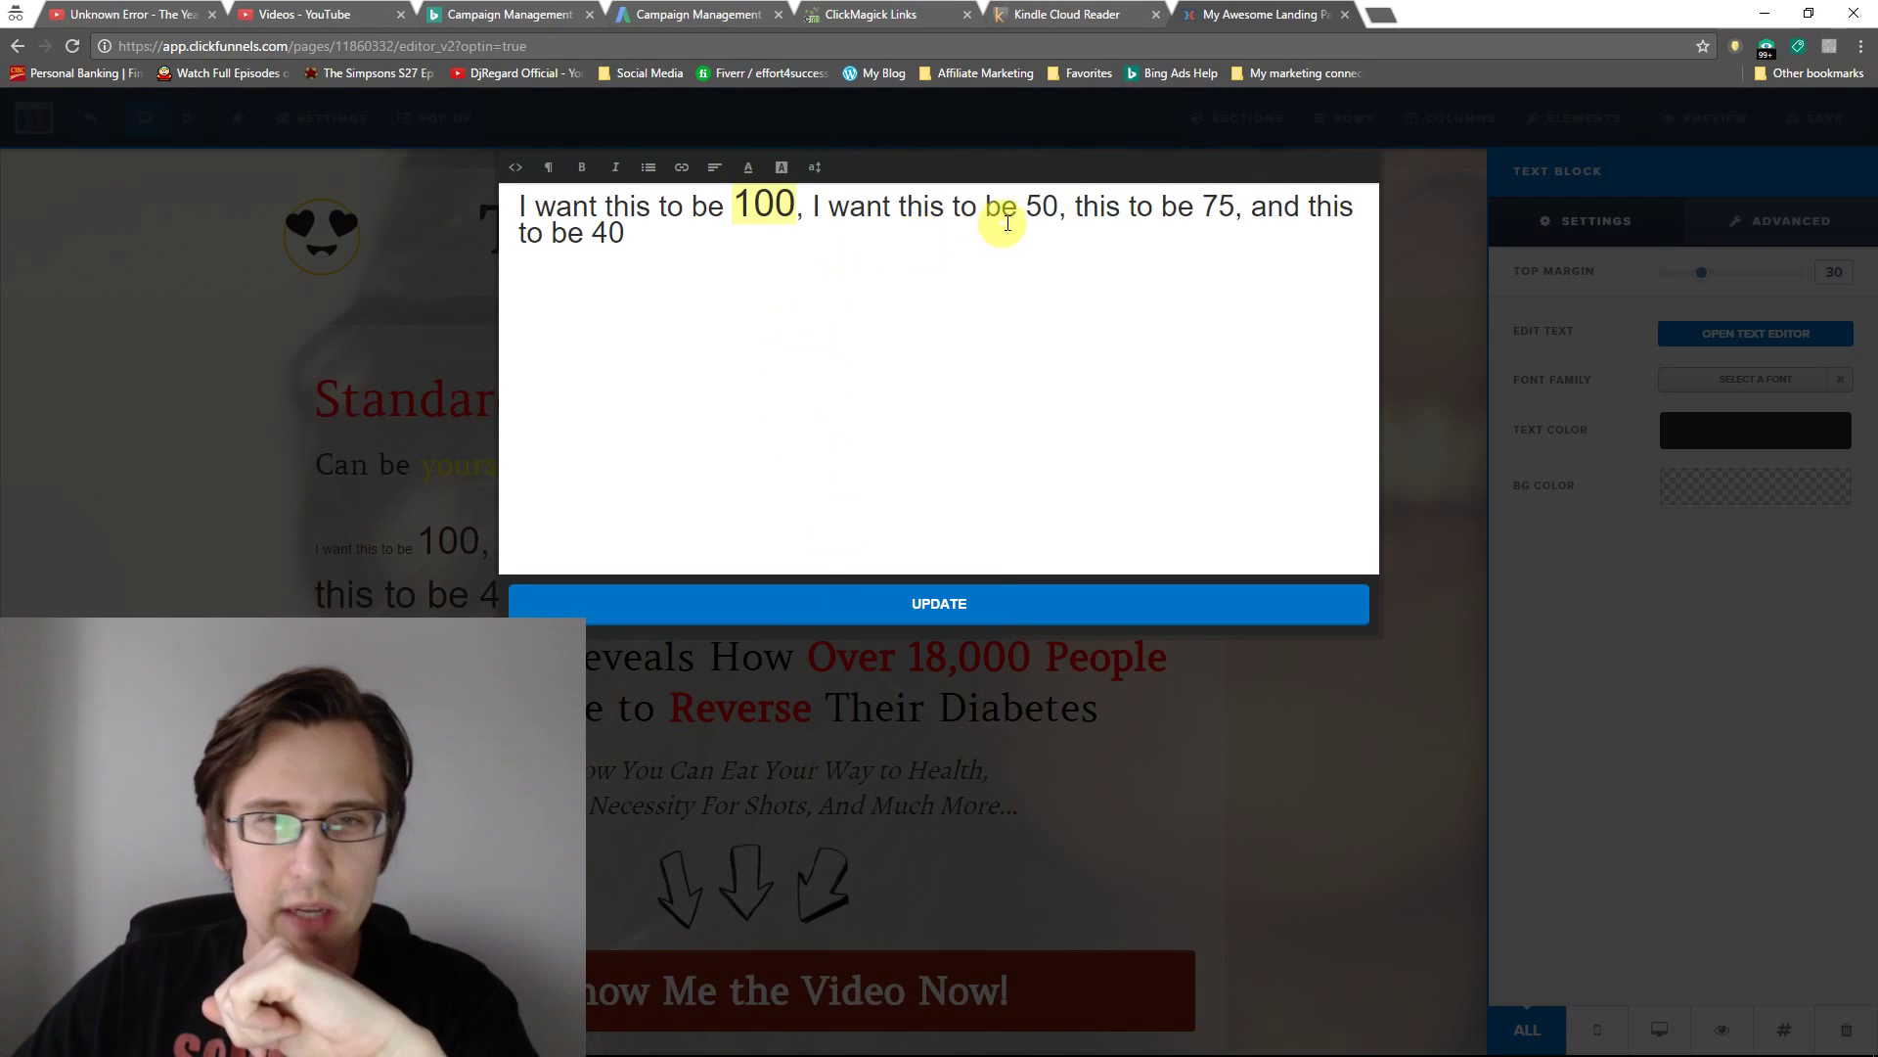
{"action": "double_click", "coordinate": [1041, 206]}
{"action": "left_click", "coordinate": [817, 164]}
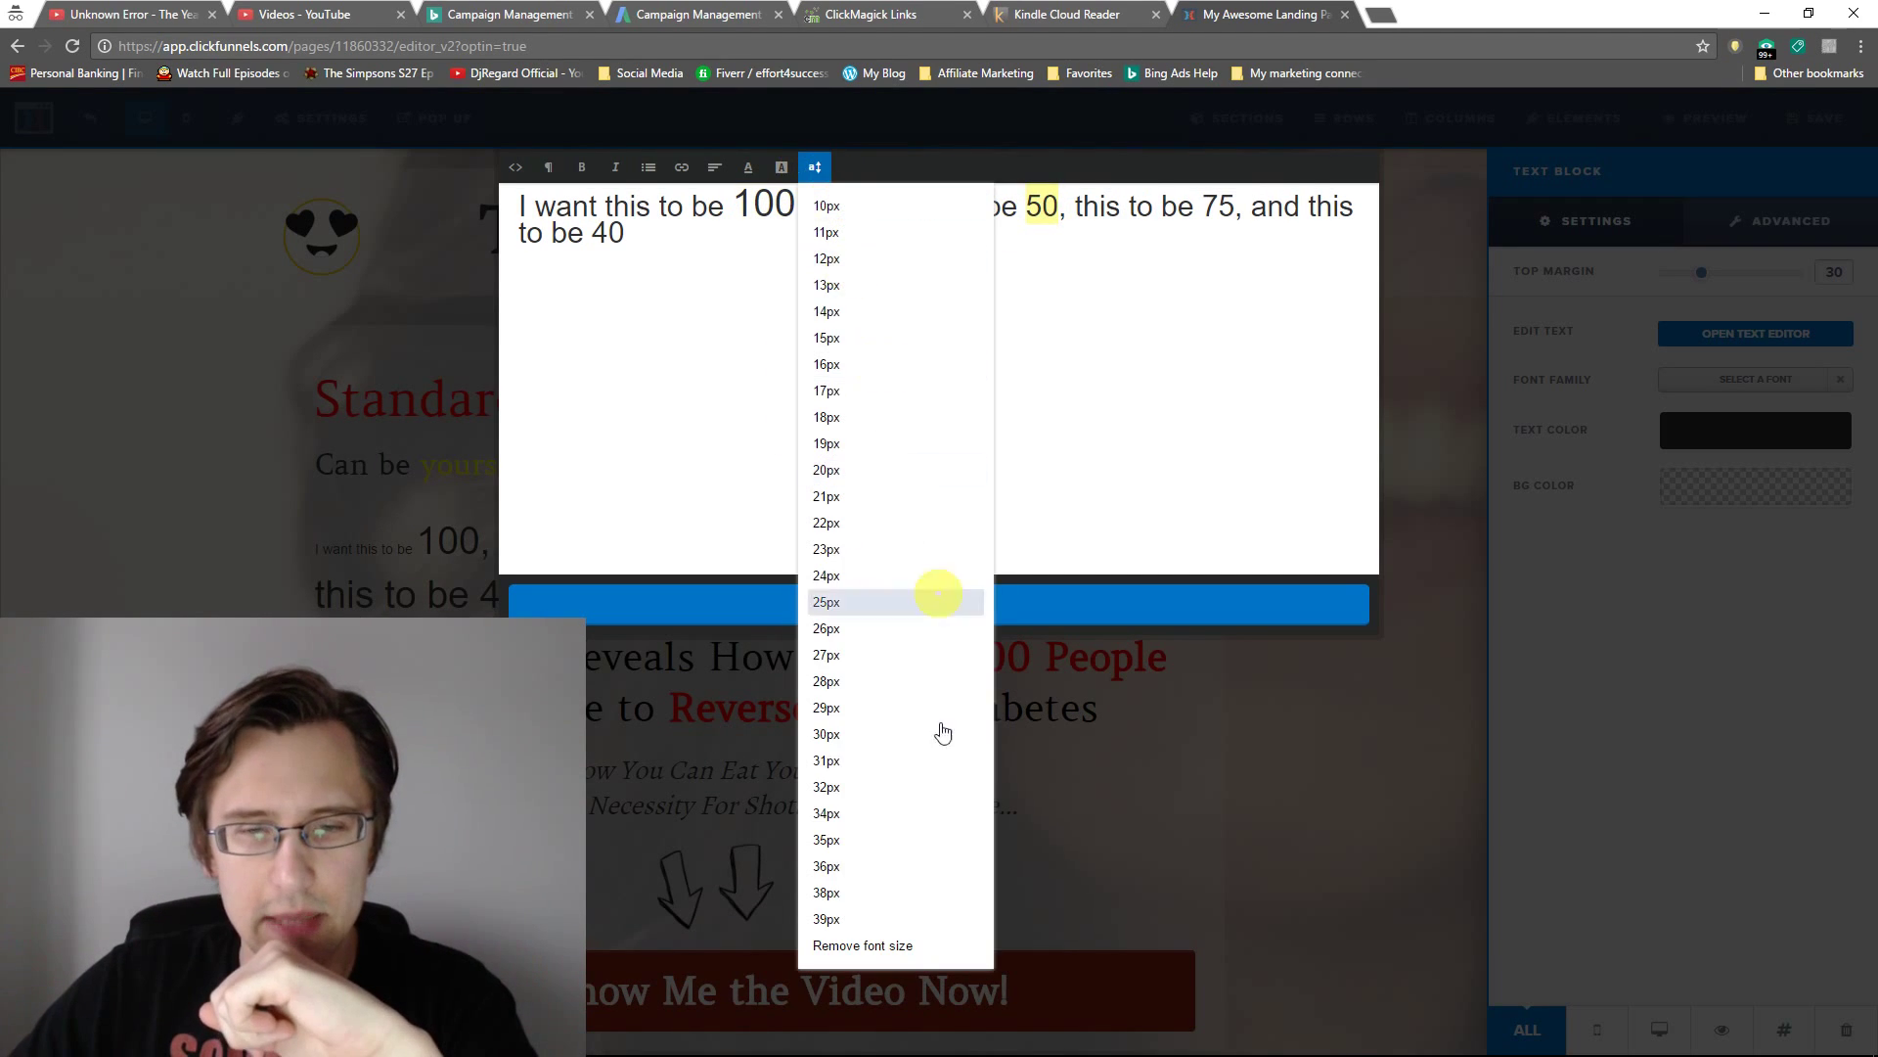
{"action": "left_click", "coordinate": [851, 895]}
Set the font size of "75" to 36px and of "40" to 35px in the text editor
{"action": "double_click", "coordinate": [1222, 210]}
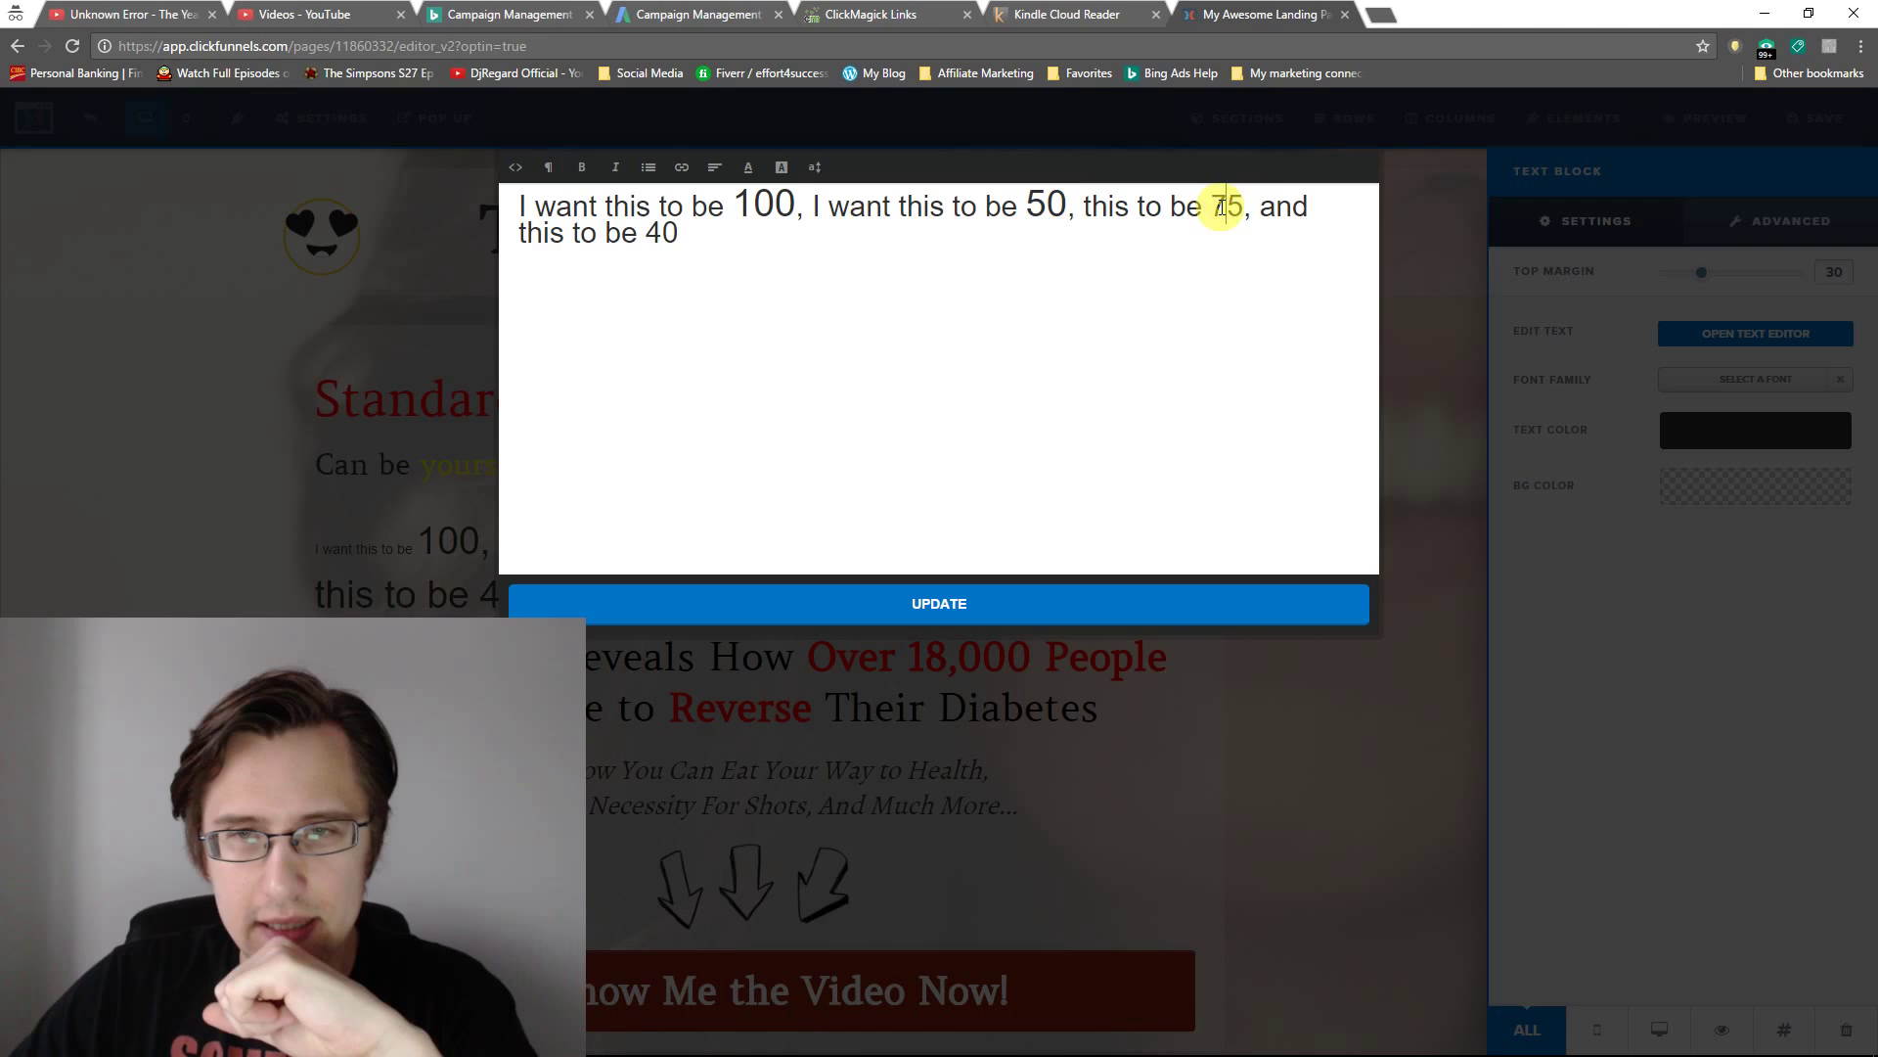
{"action": "left_click", "coordinate": [815, 167]}
{"action": "left_click", "coordinate": [827, 867]}
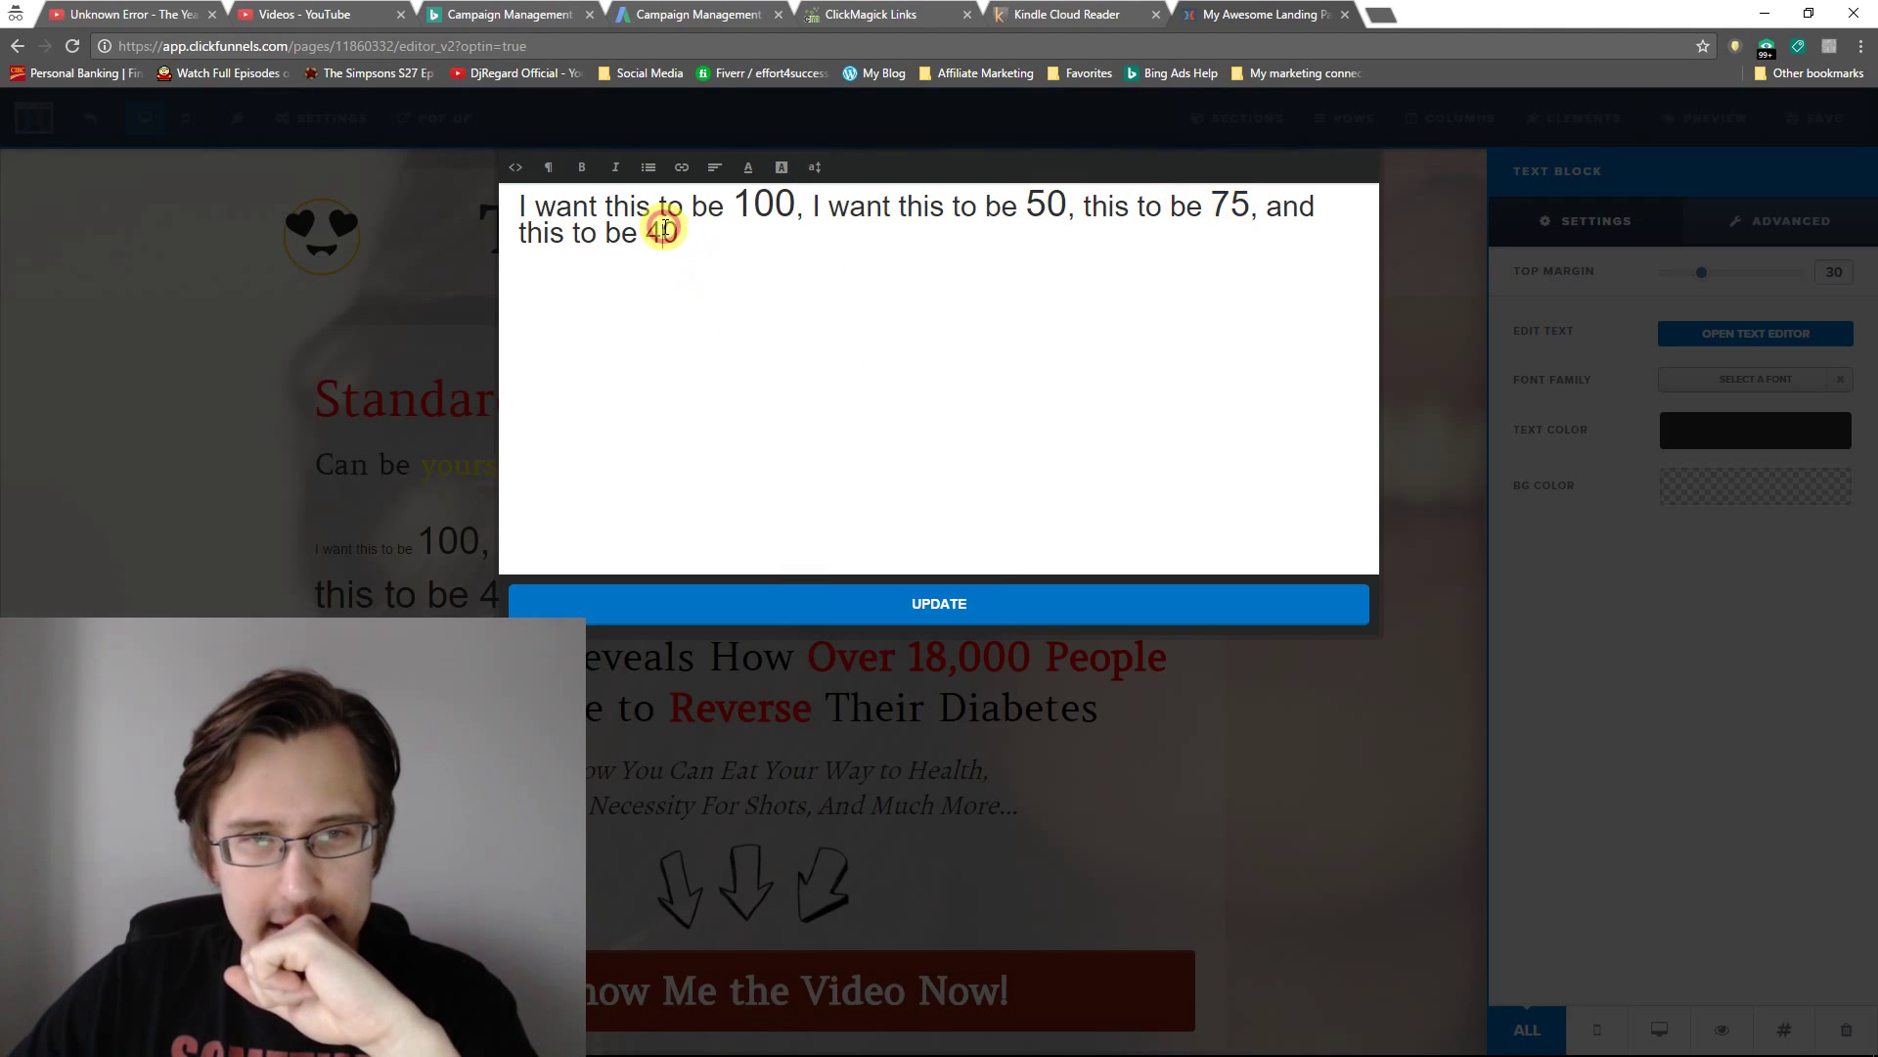
{"action": "double_click", "coordinate": [661, 233]}
{"action": "left_click", "coordinate": [814, 166]}
{"action": "left_click", "coordinate": [826, 866]}
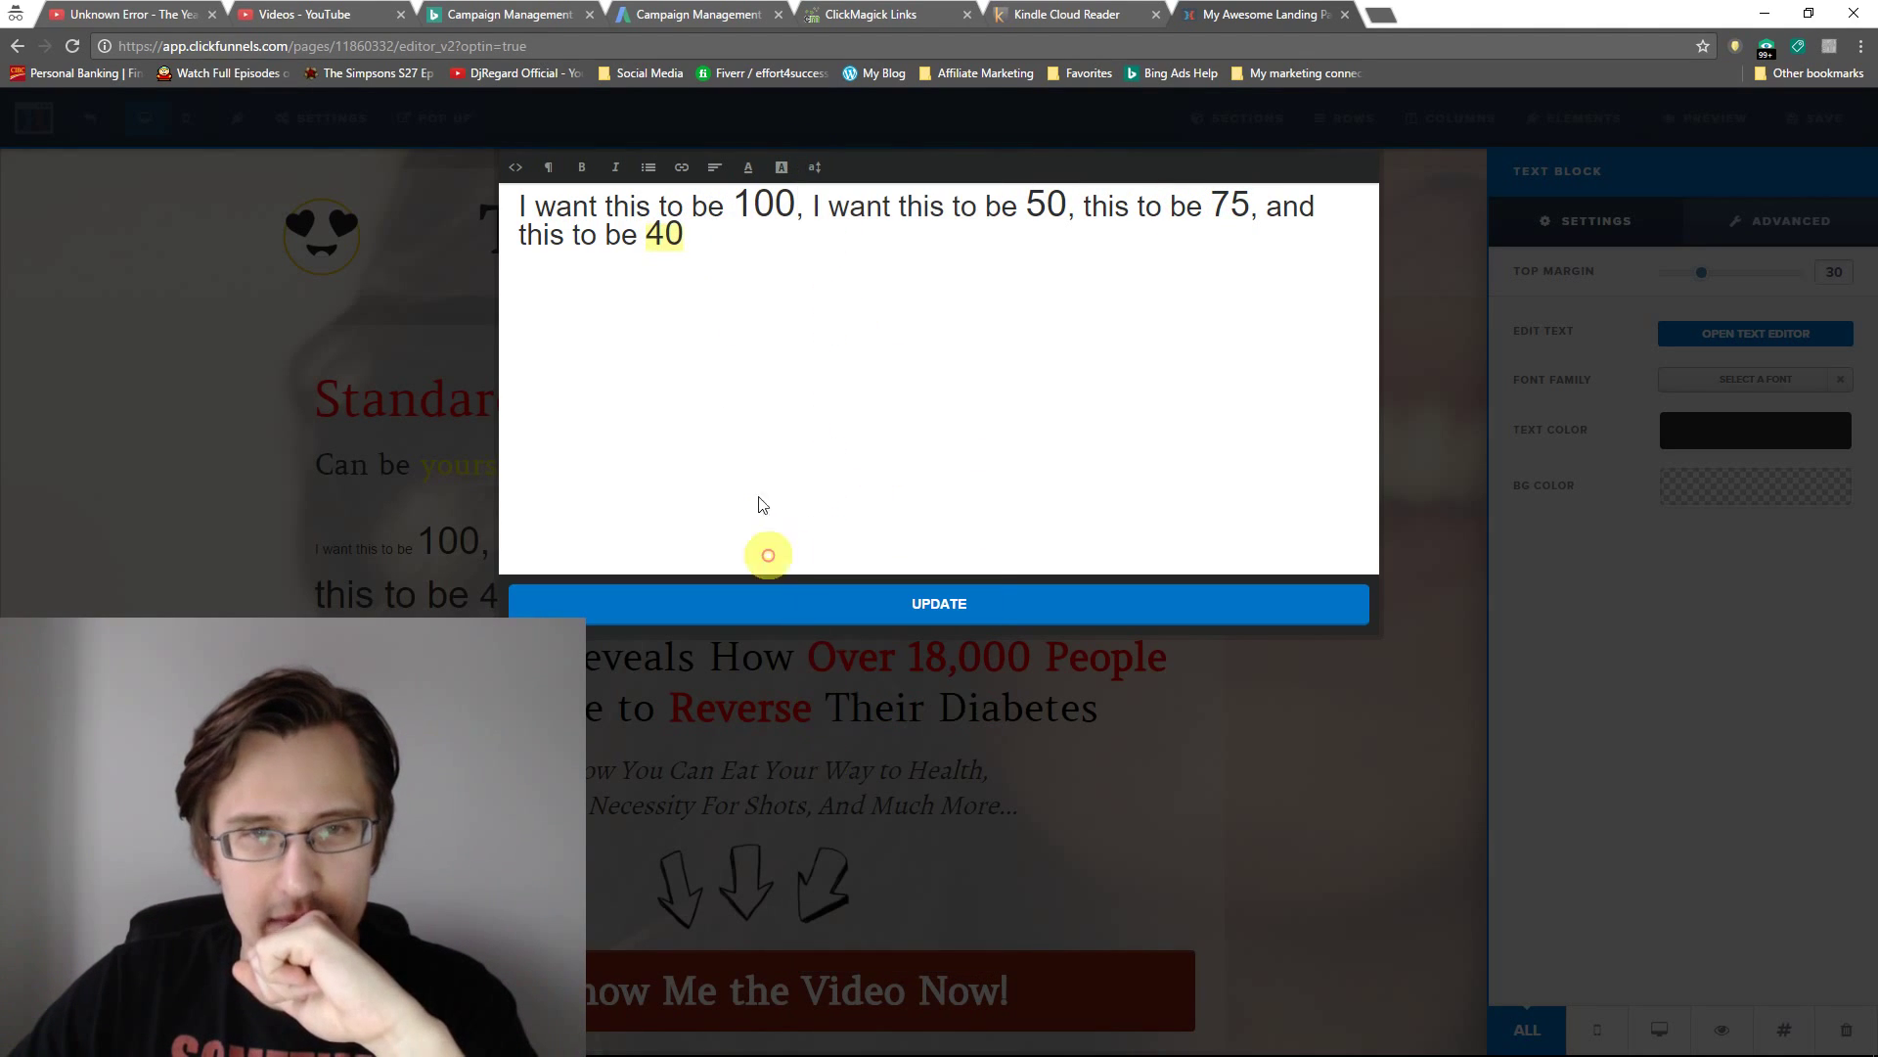
{"action": "left_click", "coordinate": [726, 257]}
Show the sentence's HTML source, set the font-size of the span before "100" to 100px, and update the text block
{"action": "left_click", "coordinate": [517, 168]}
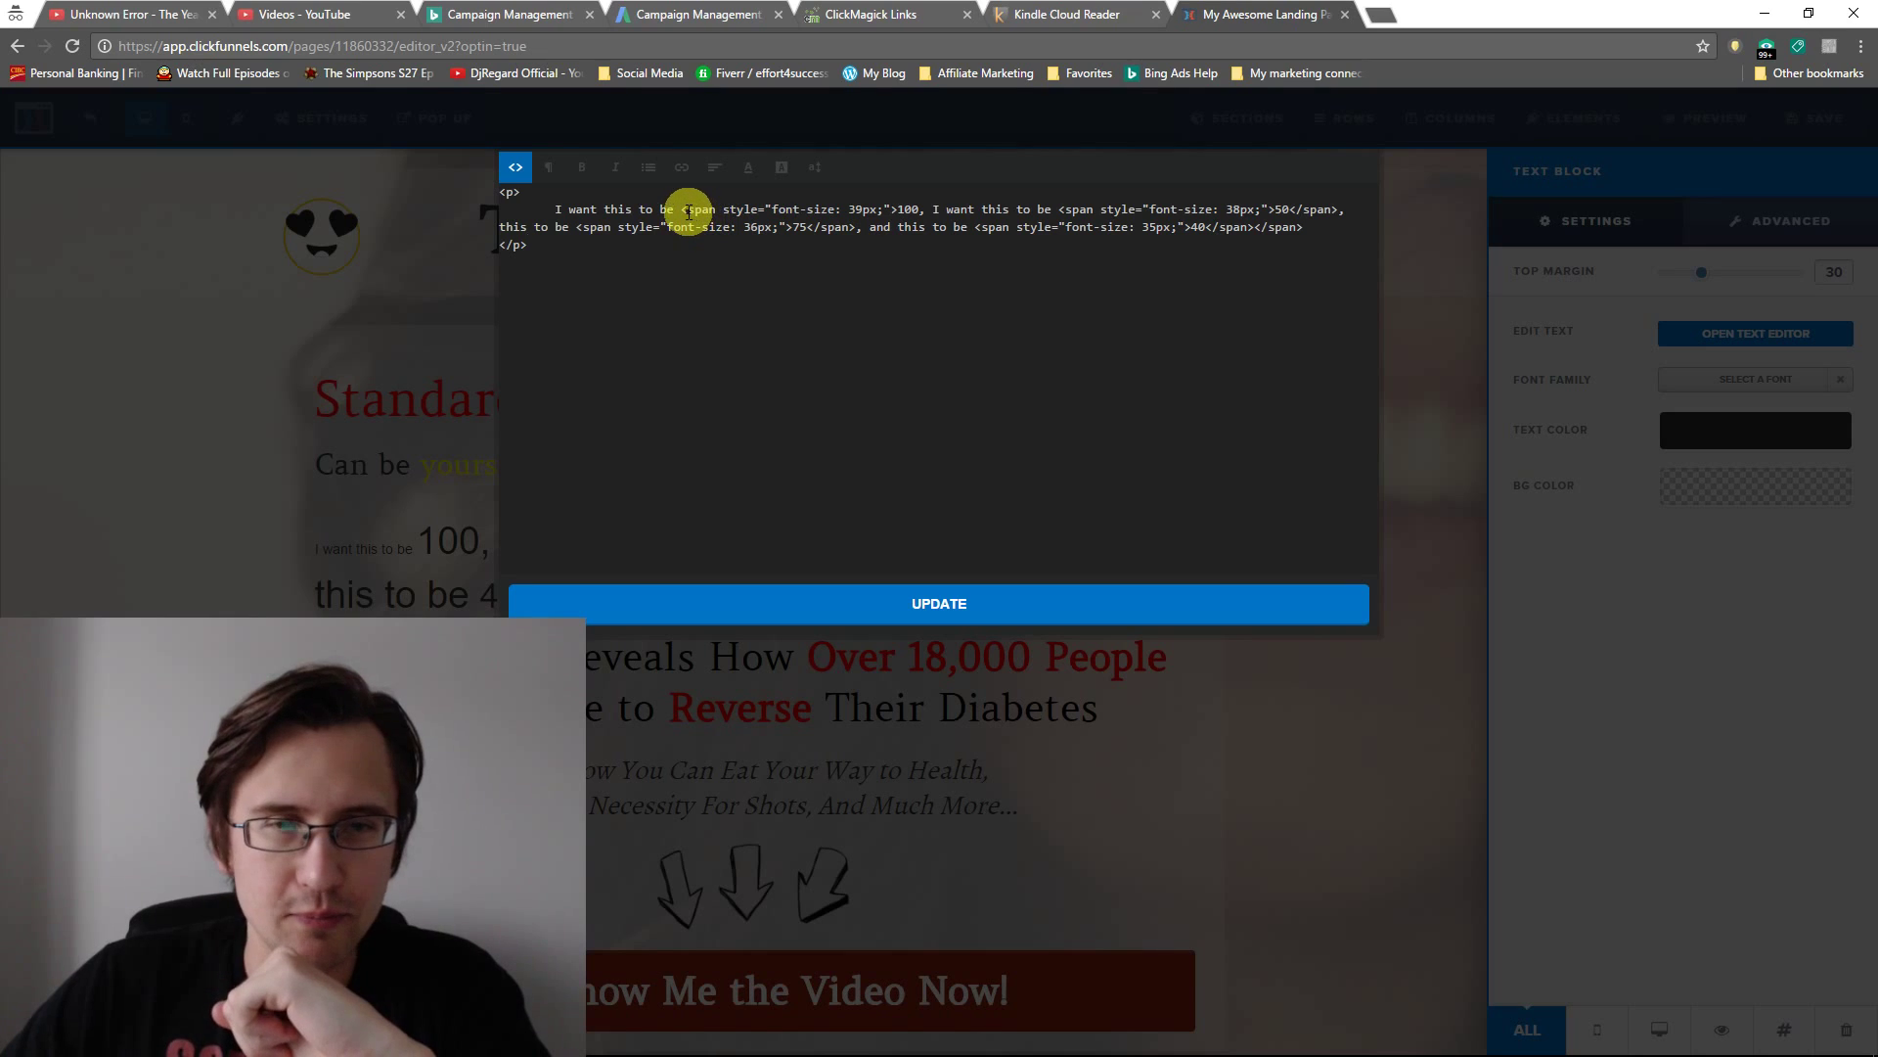
{"action": "left_click_drag", "start_coordinate": [682, 209], "coordinate": [896, 211]}
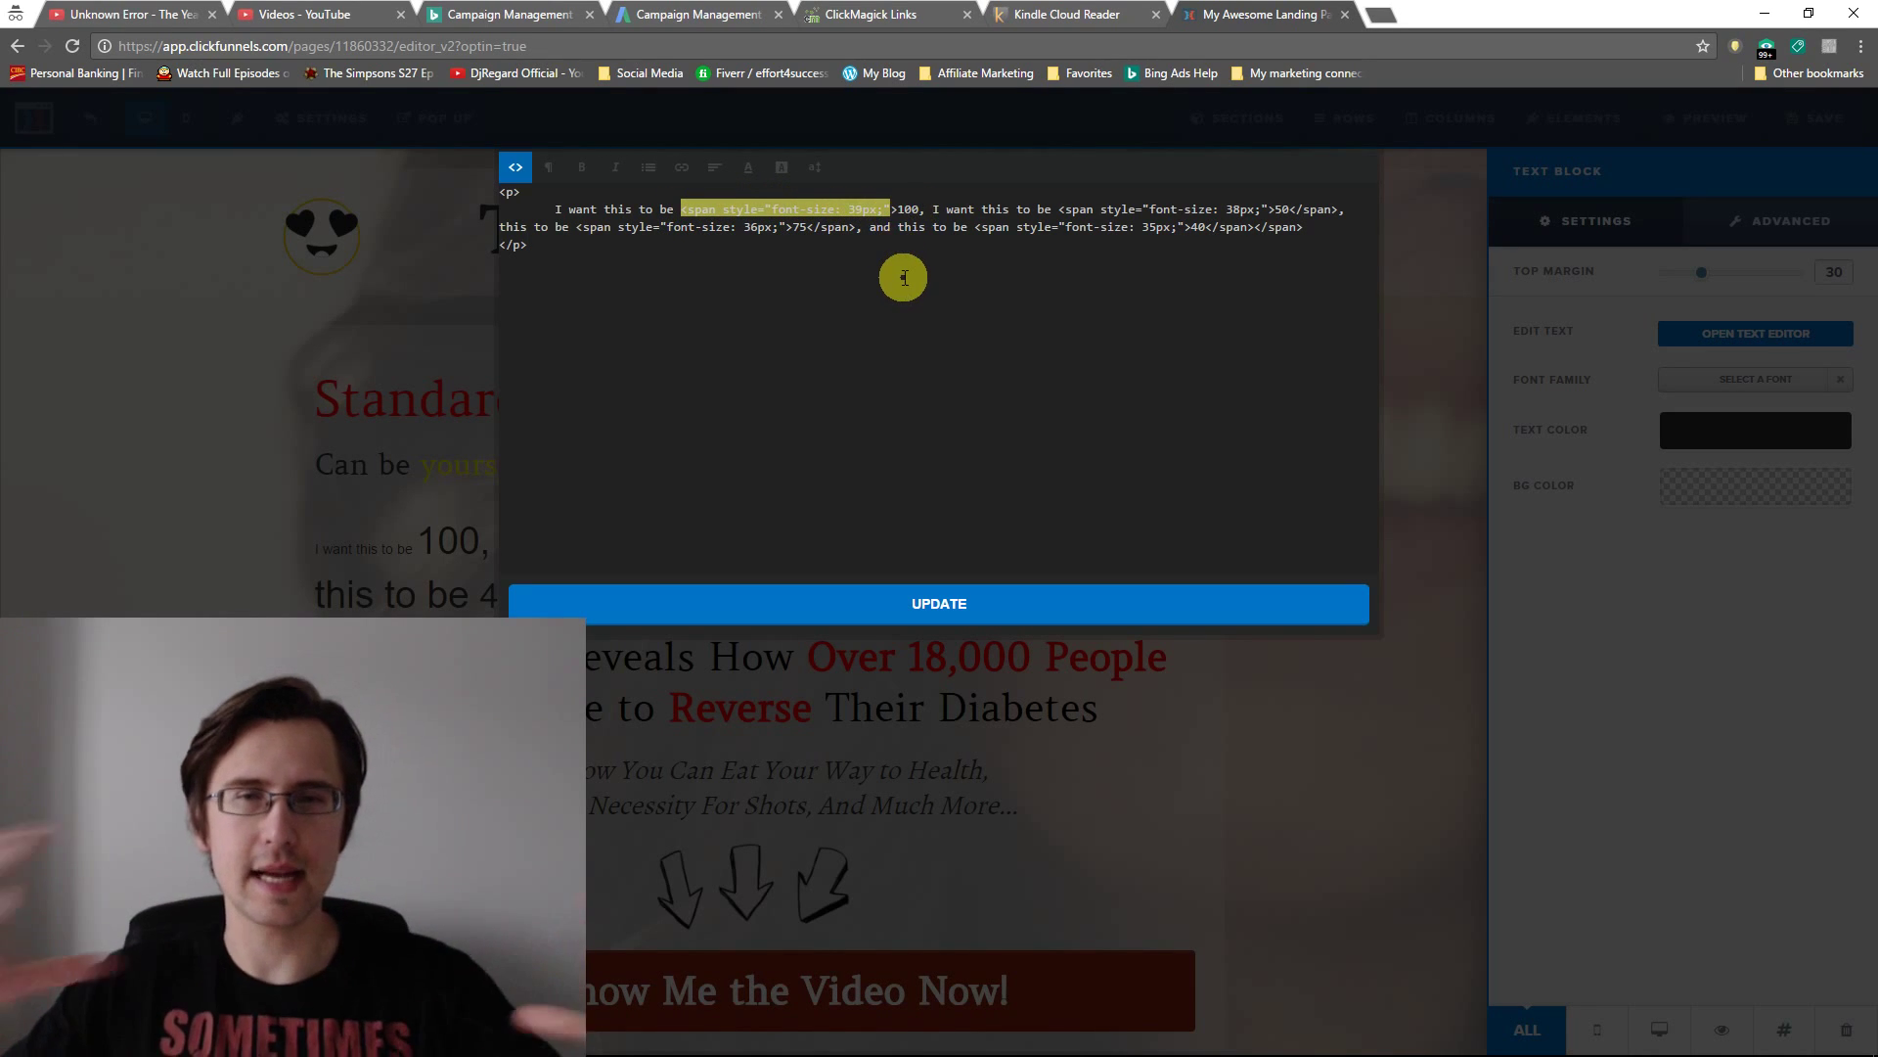
{"action": "left_click", "coordinate": [912, 209]}
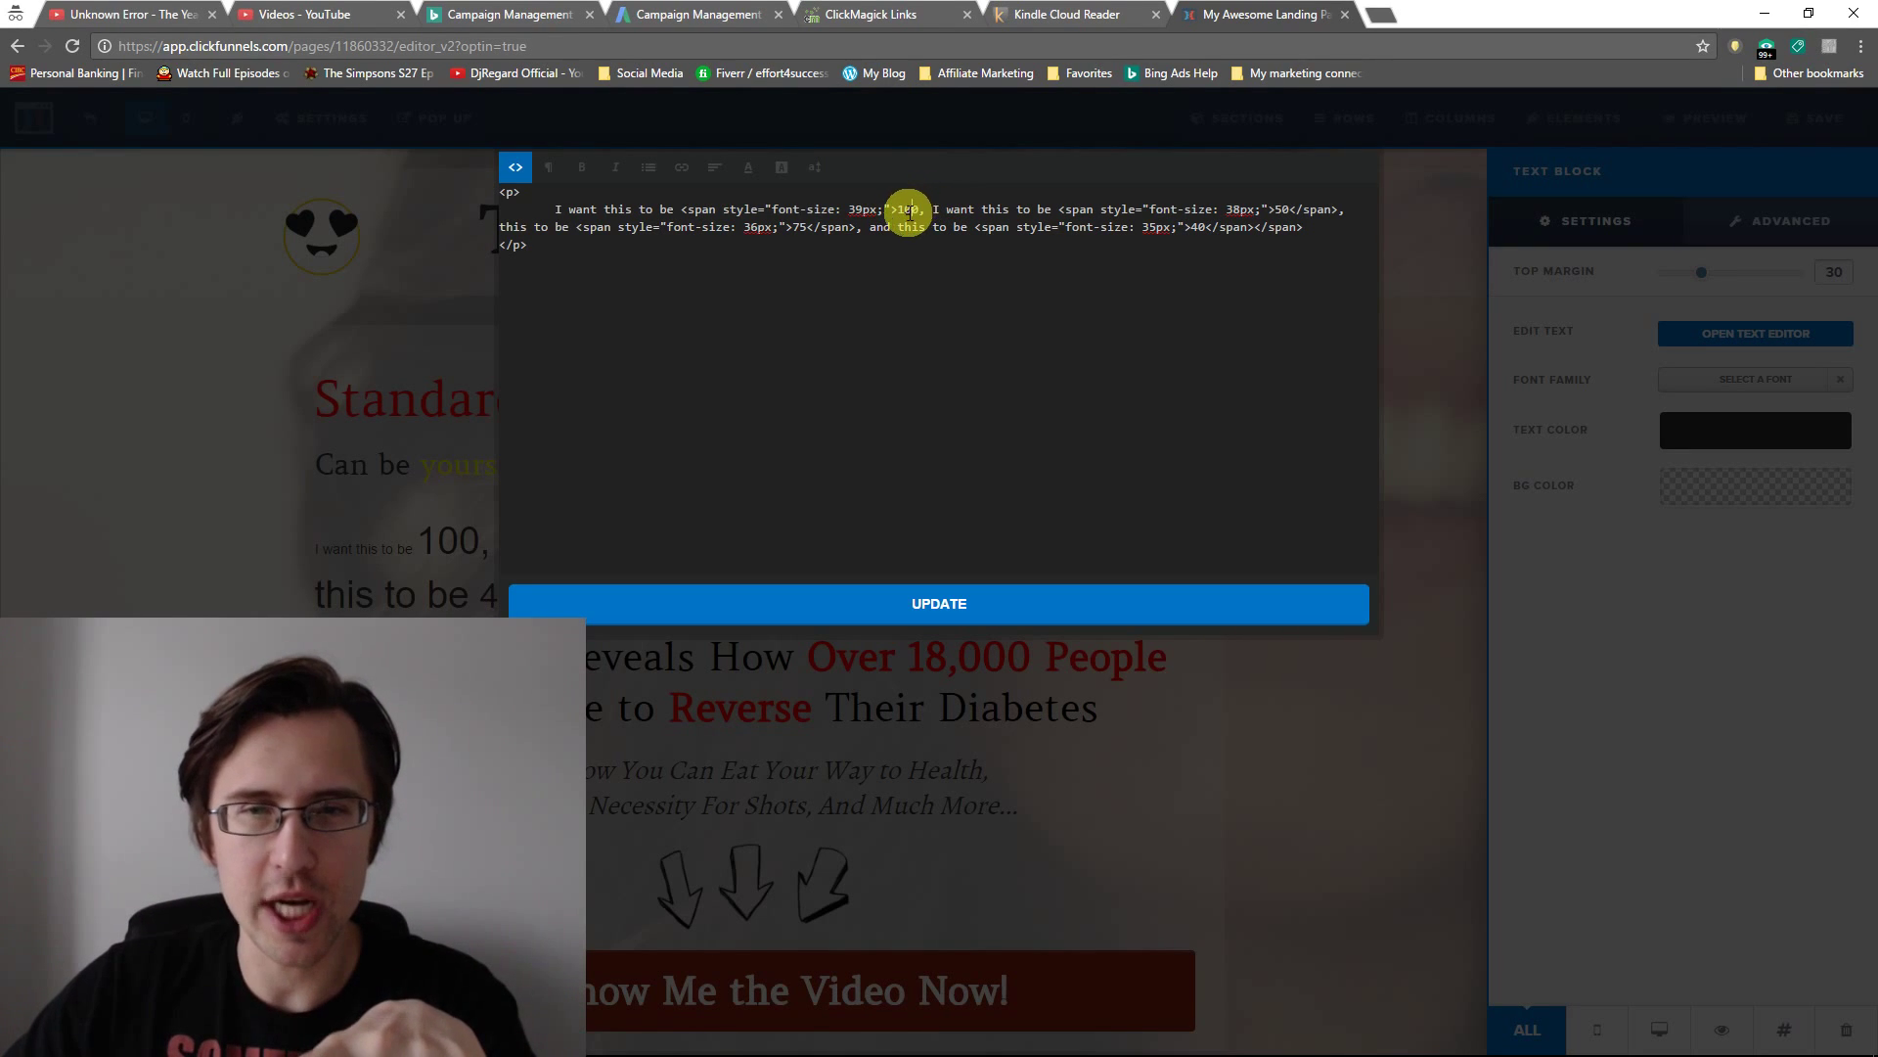
{"action": "left_click_drag", "start_coordinate": [900, 210], "coordinate": [1050, 211]}
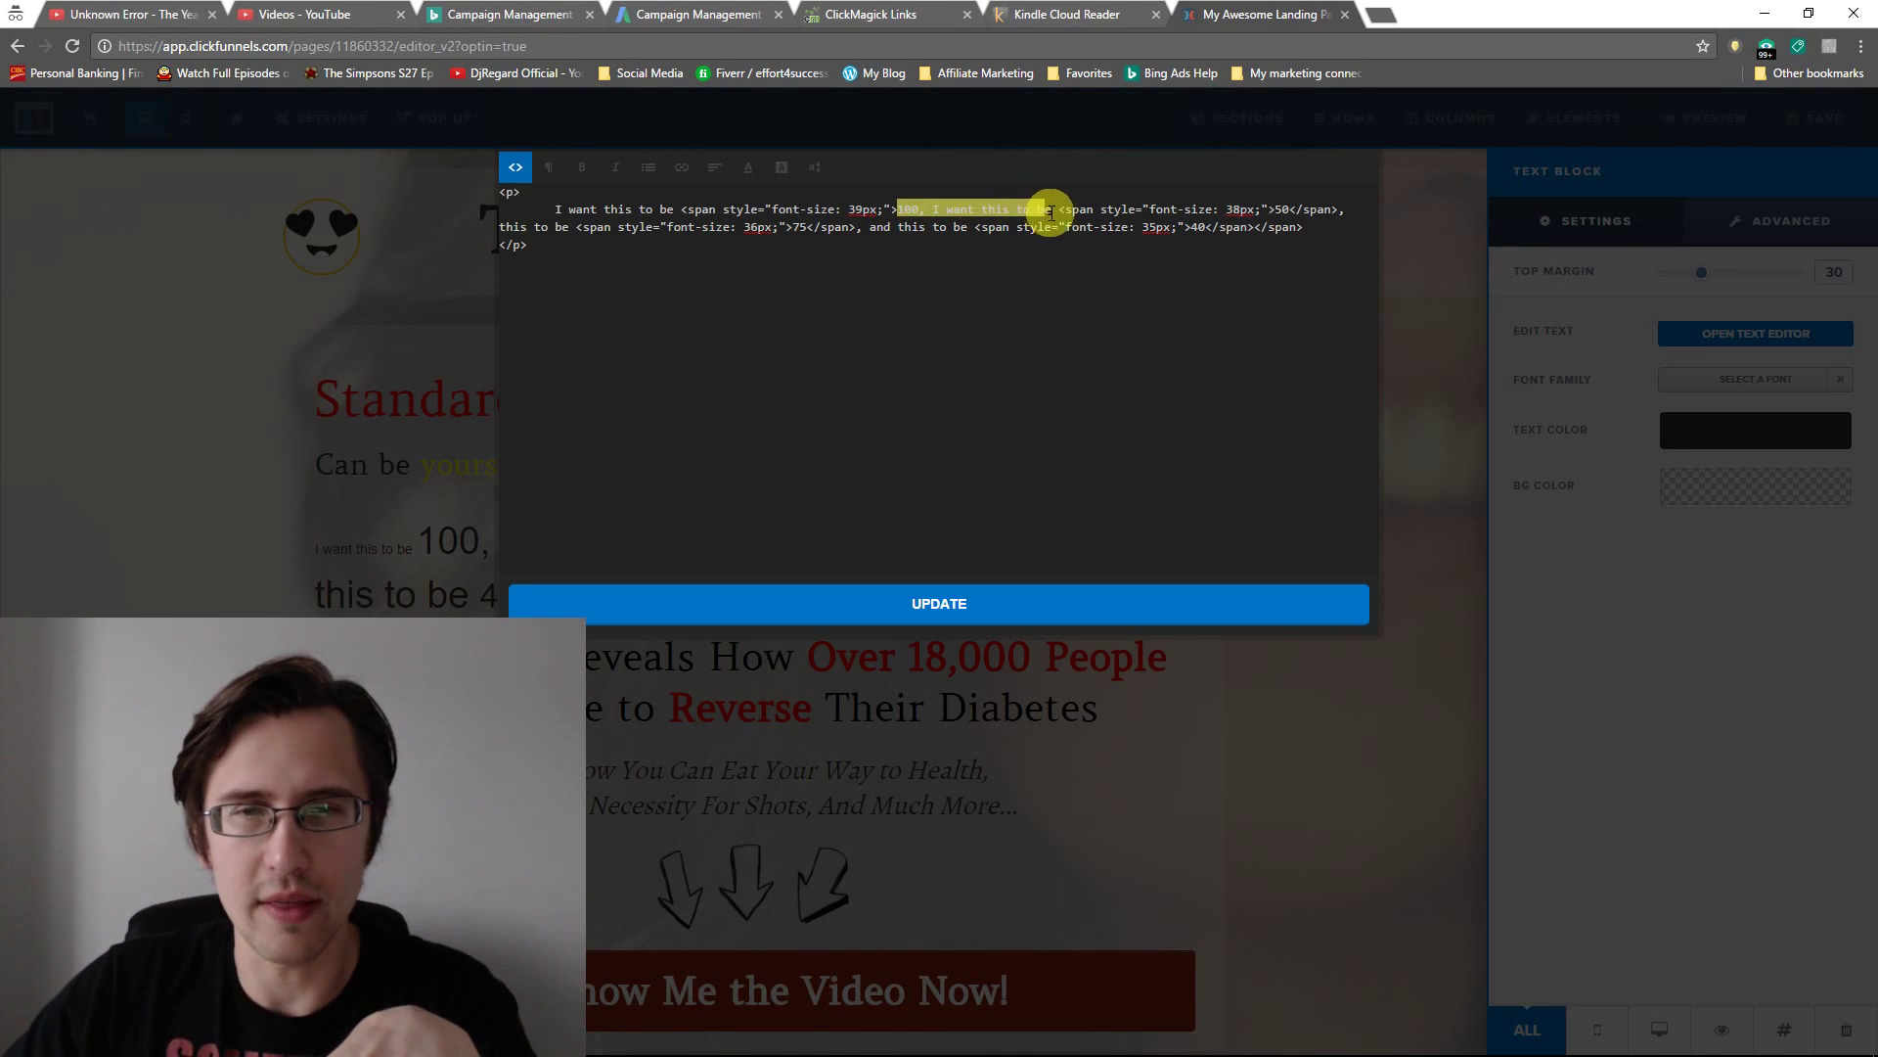
{"action": "left_click", "coordinate": [980, 226]}
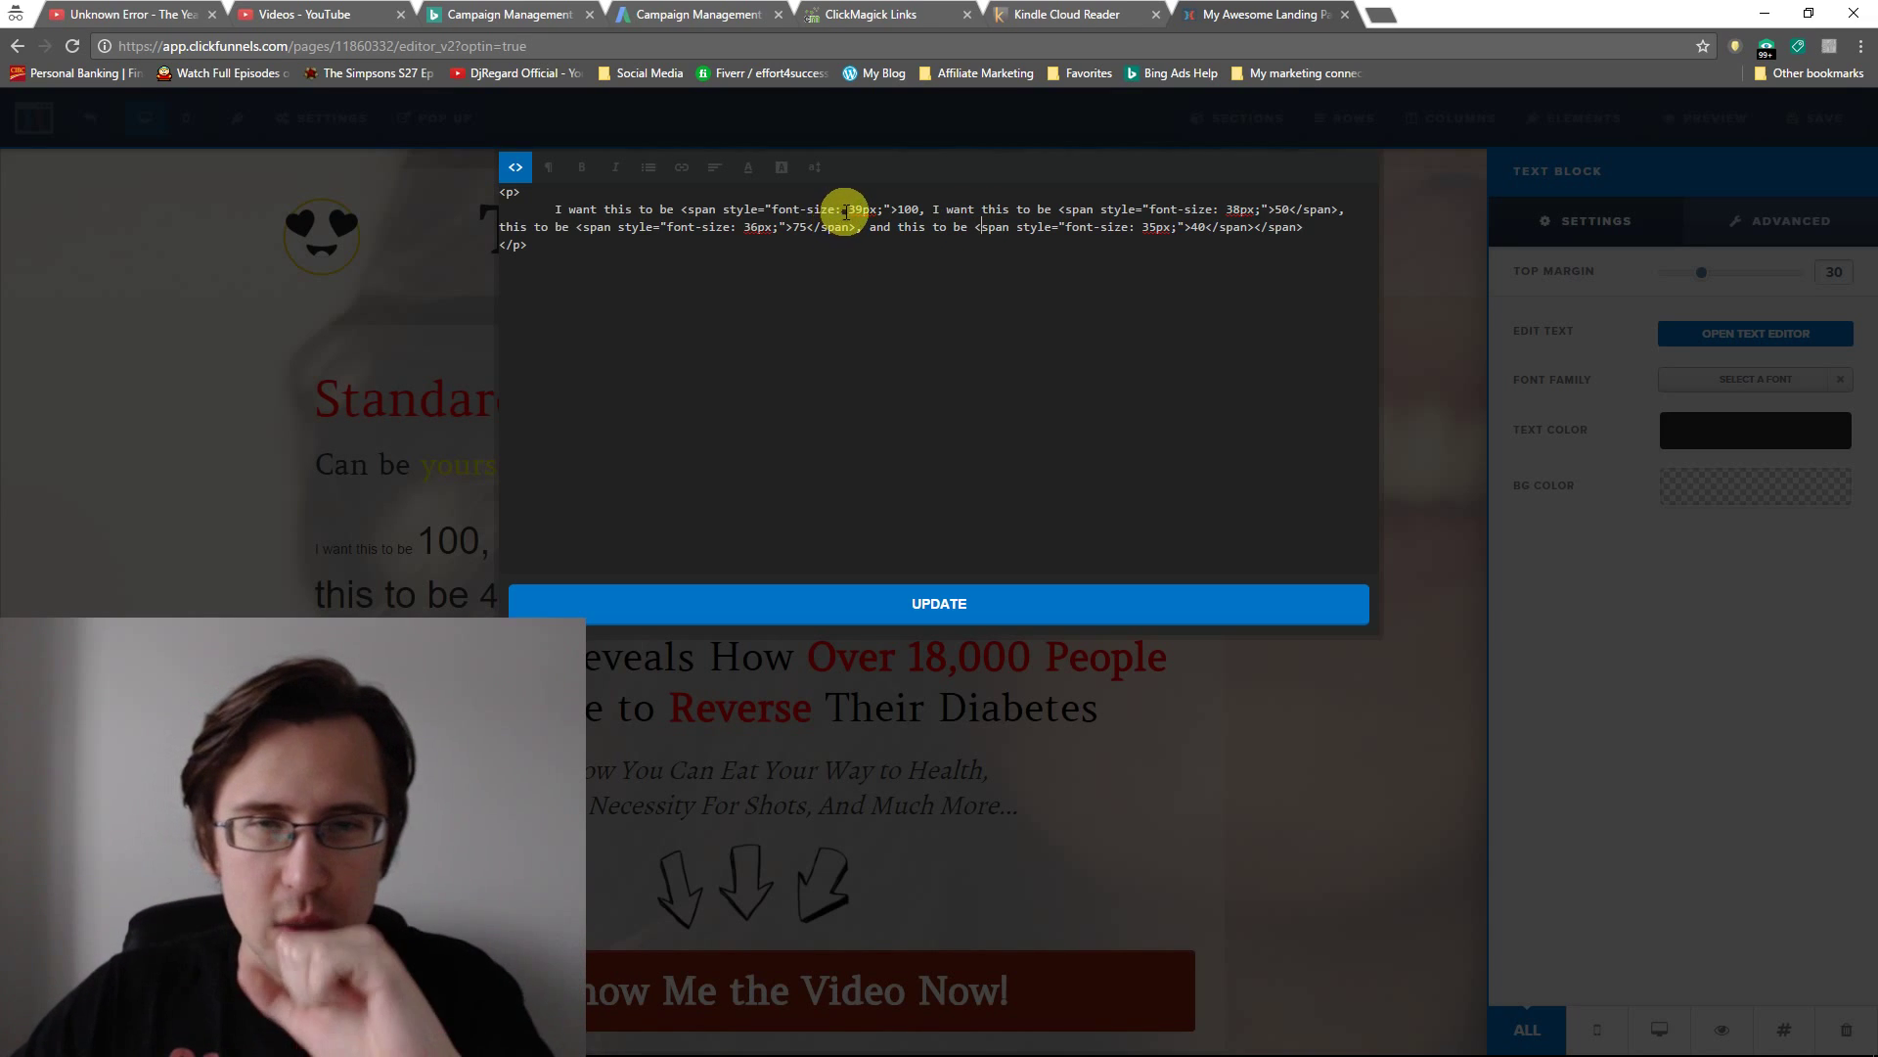
{"action": "left_click_drag", "start_coordinate": [848, 211], "coordinate": [858, 215]}
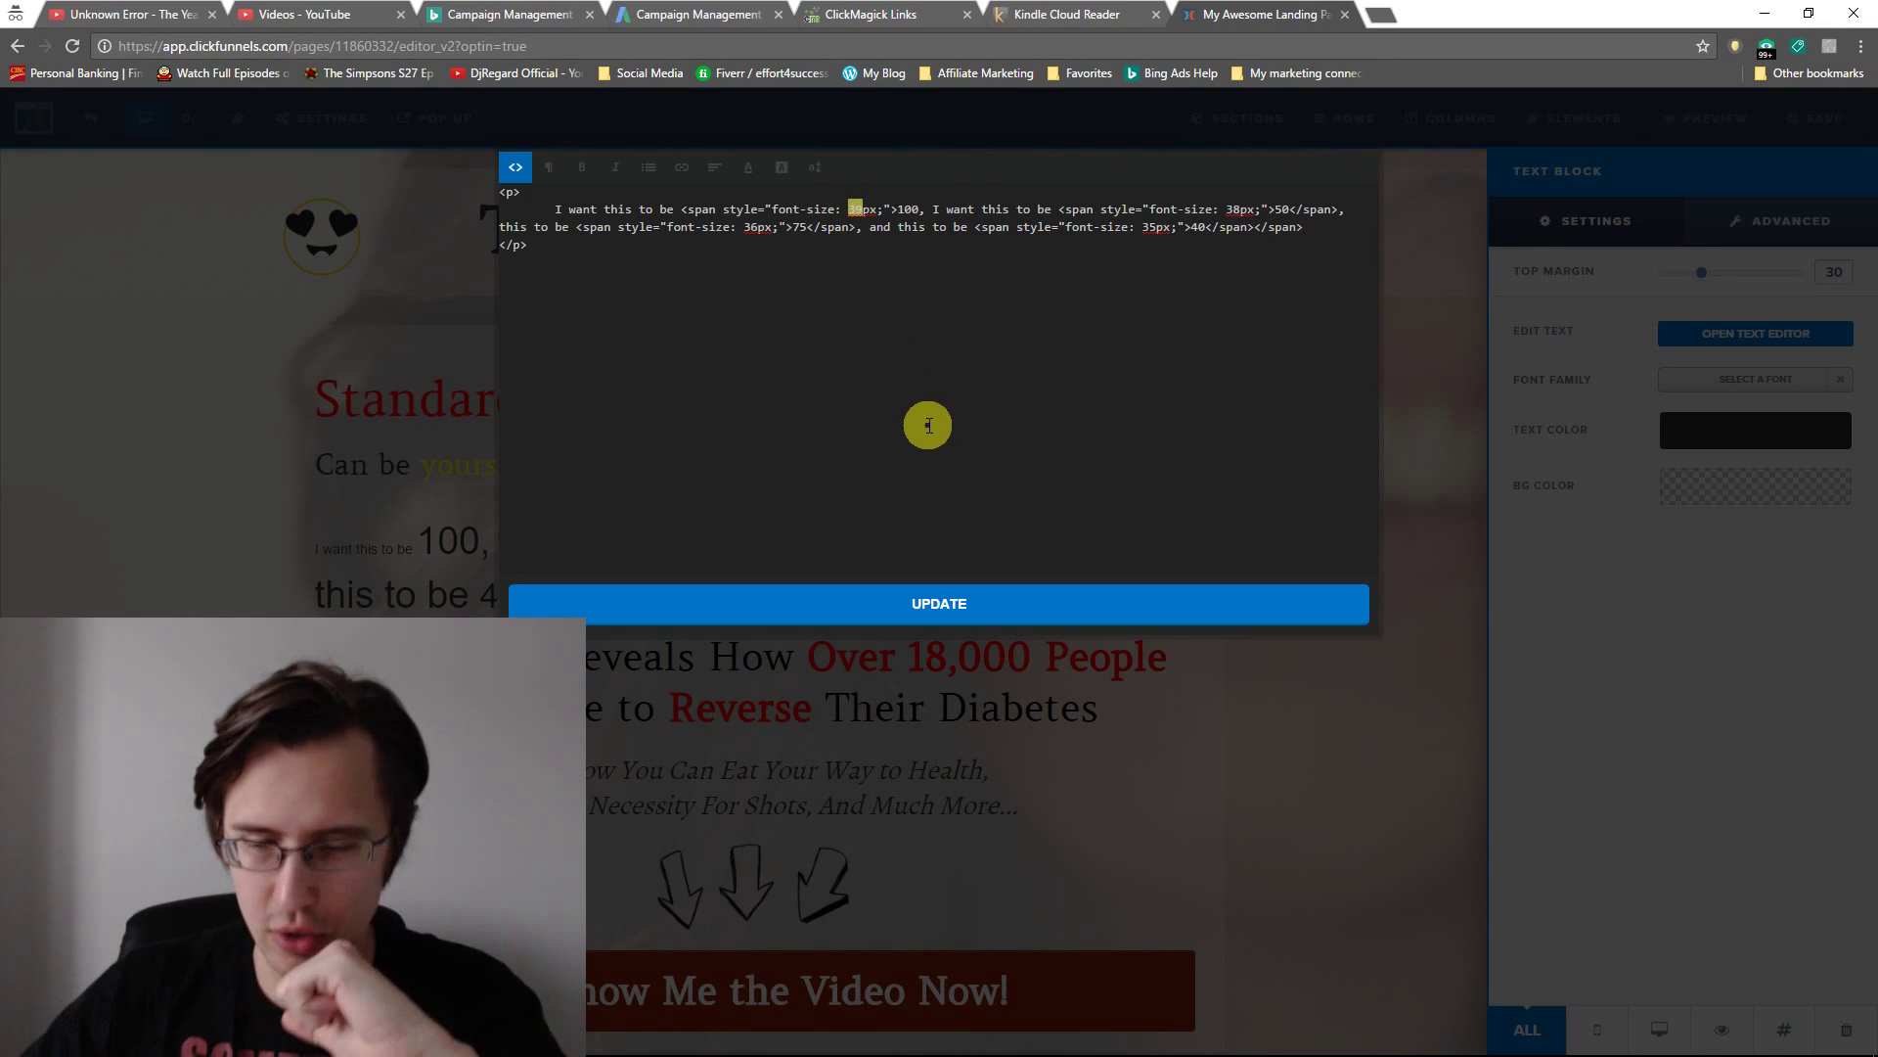
{"action": "type", "text": "100"}
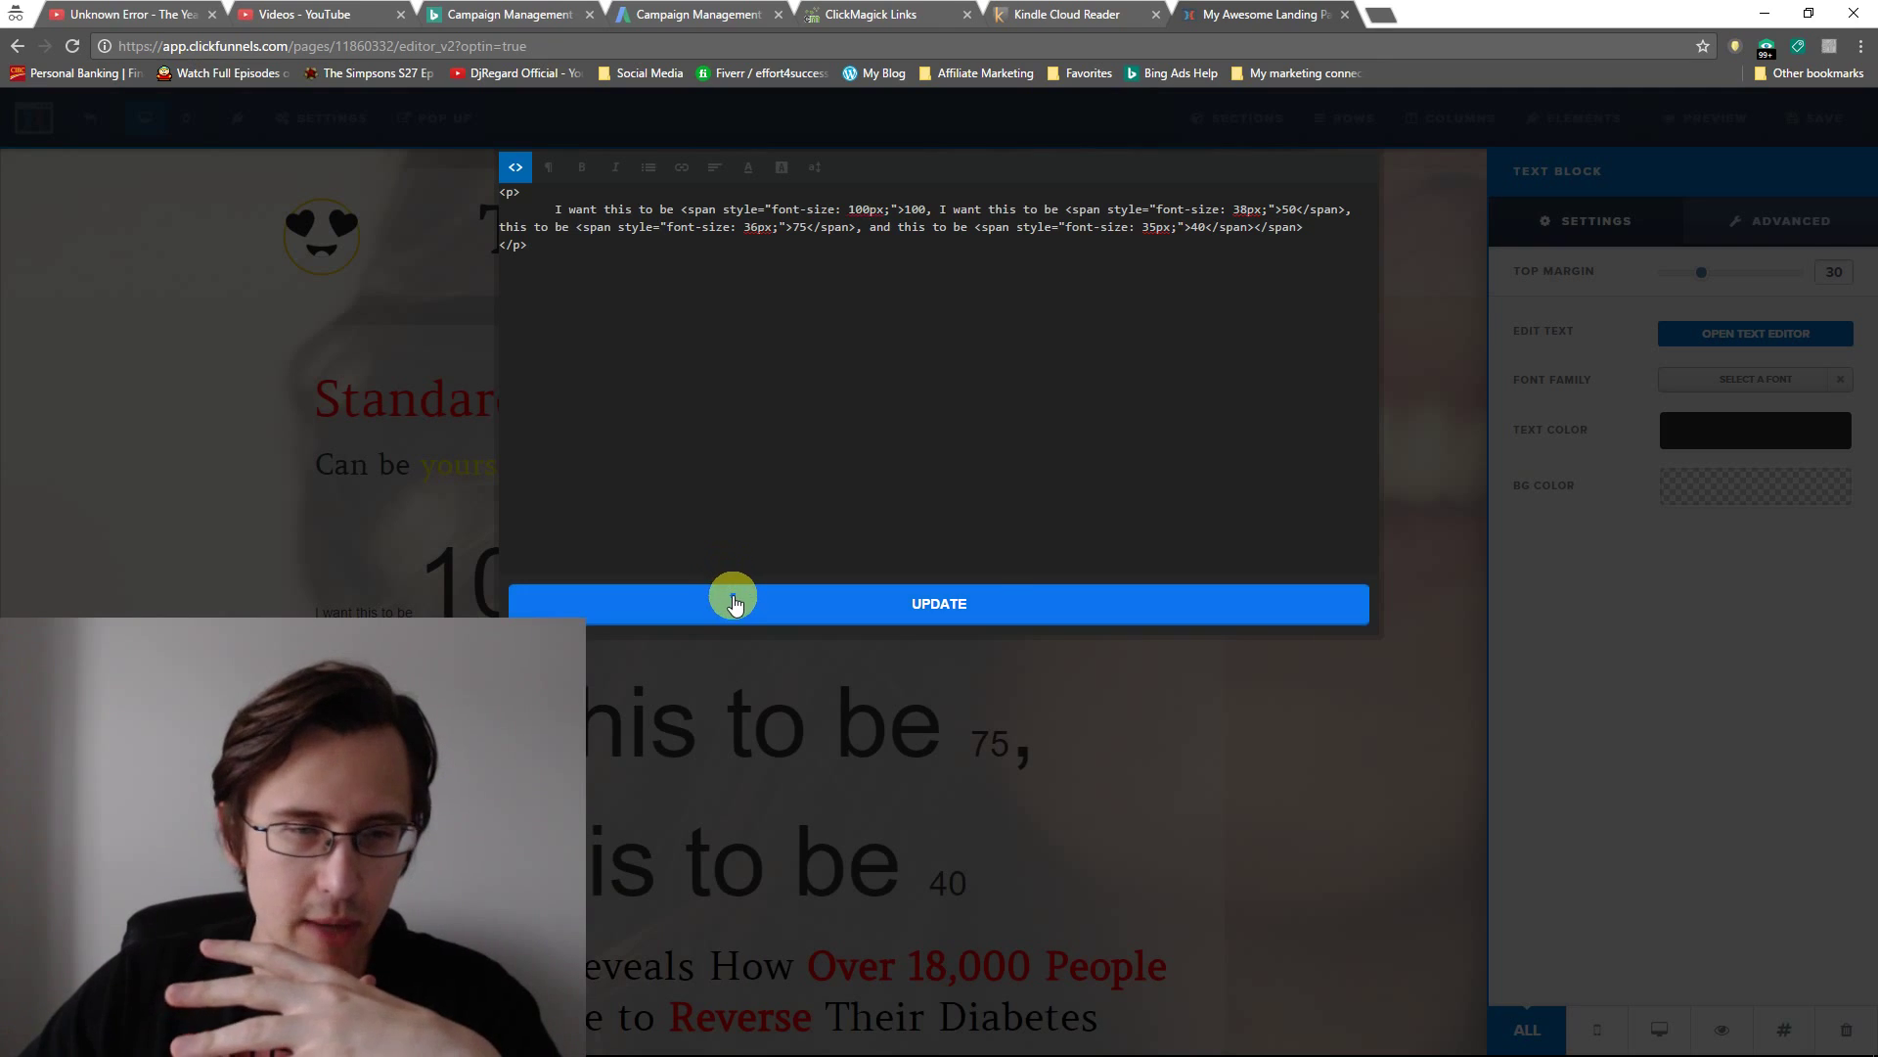
{"action": "left_click", "coordinate": [732, 601]}
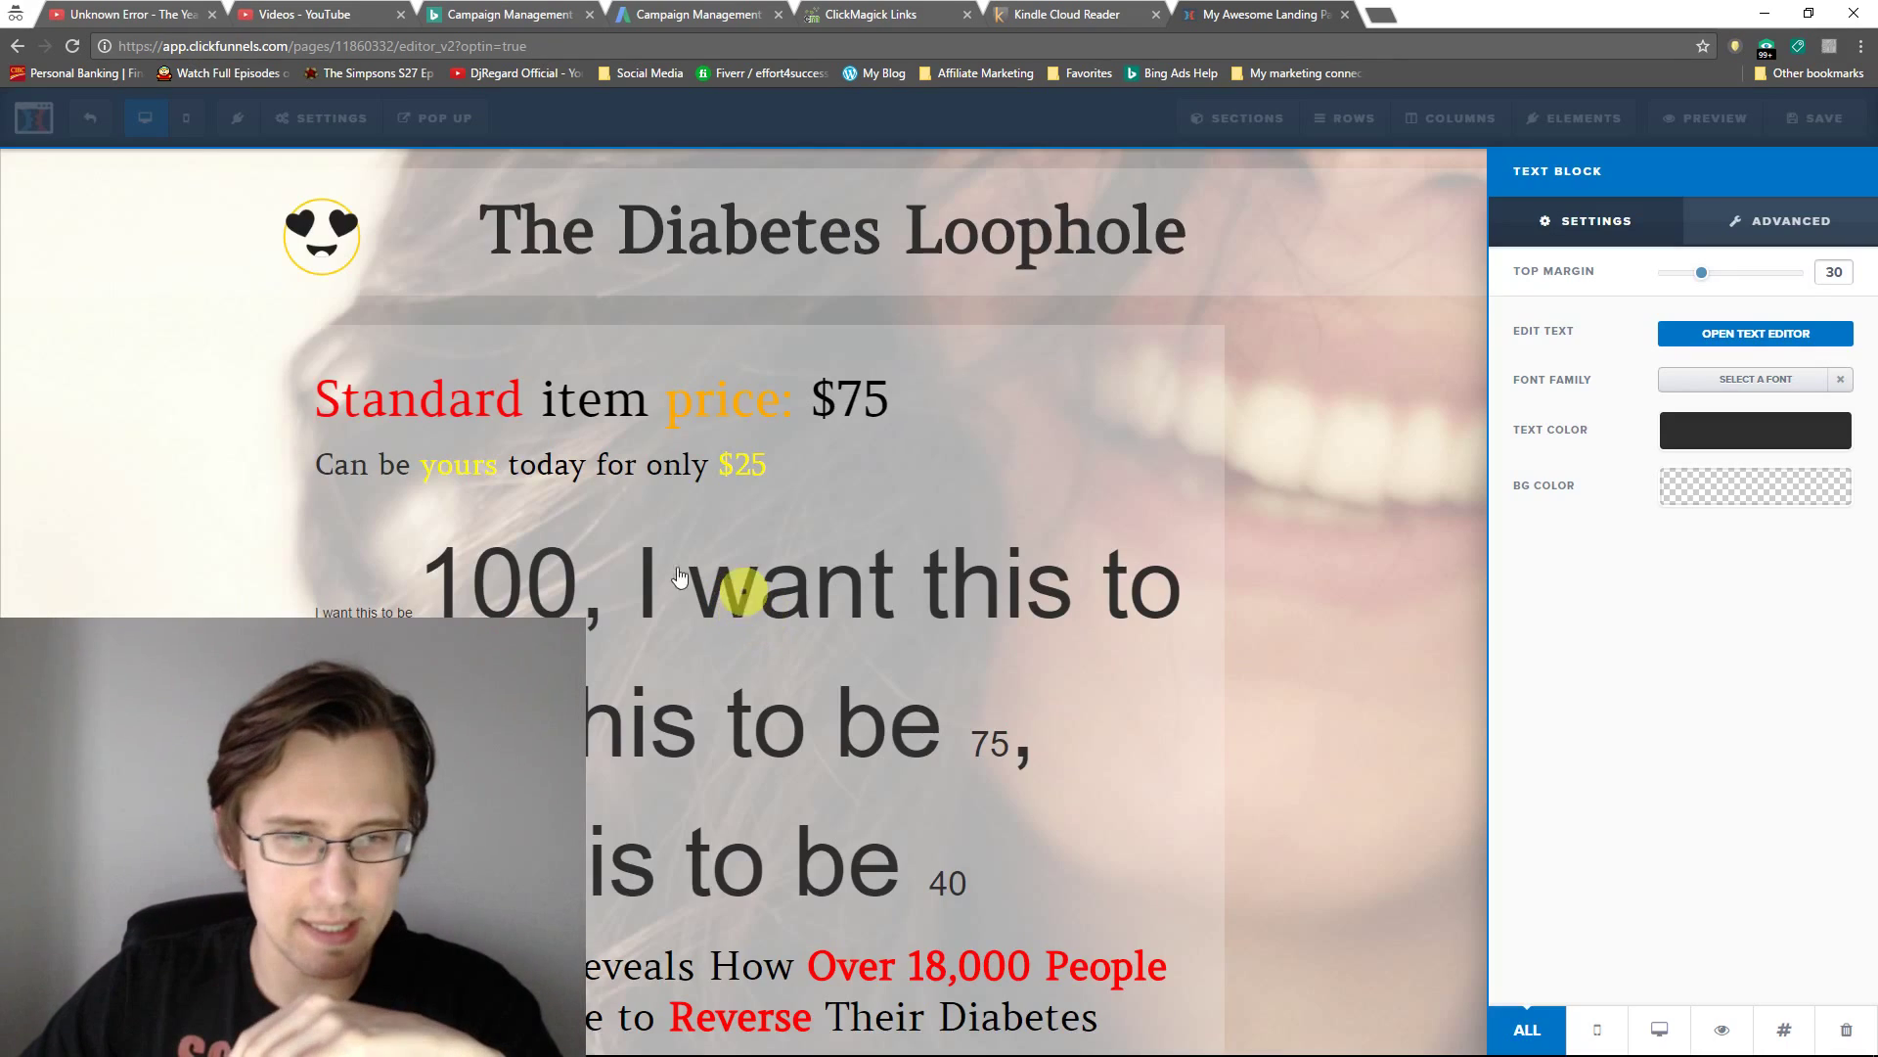
Insert a closing </span> tag directly after "100" in the HTML source and update the text block
{"action": "left_click", "coordinate": [1717, 334]}
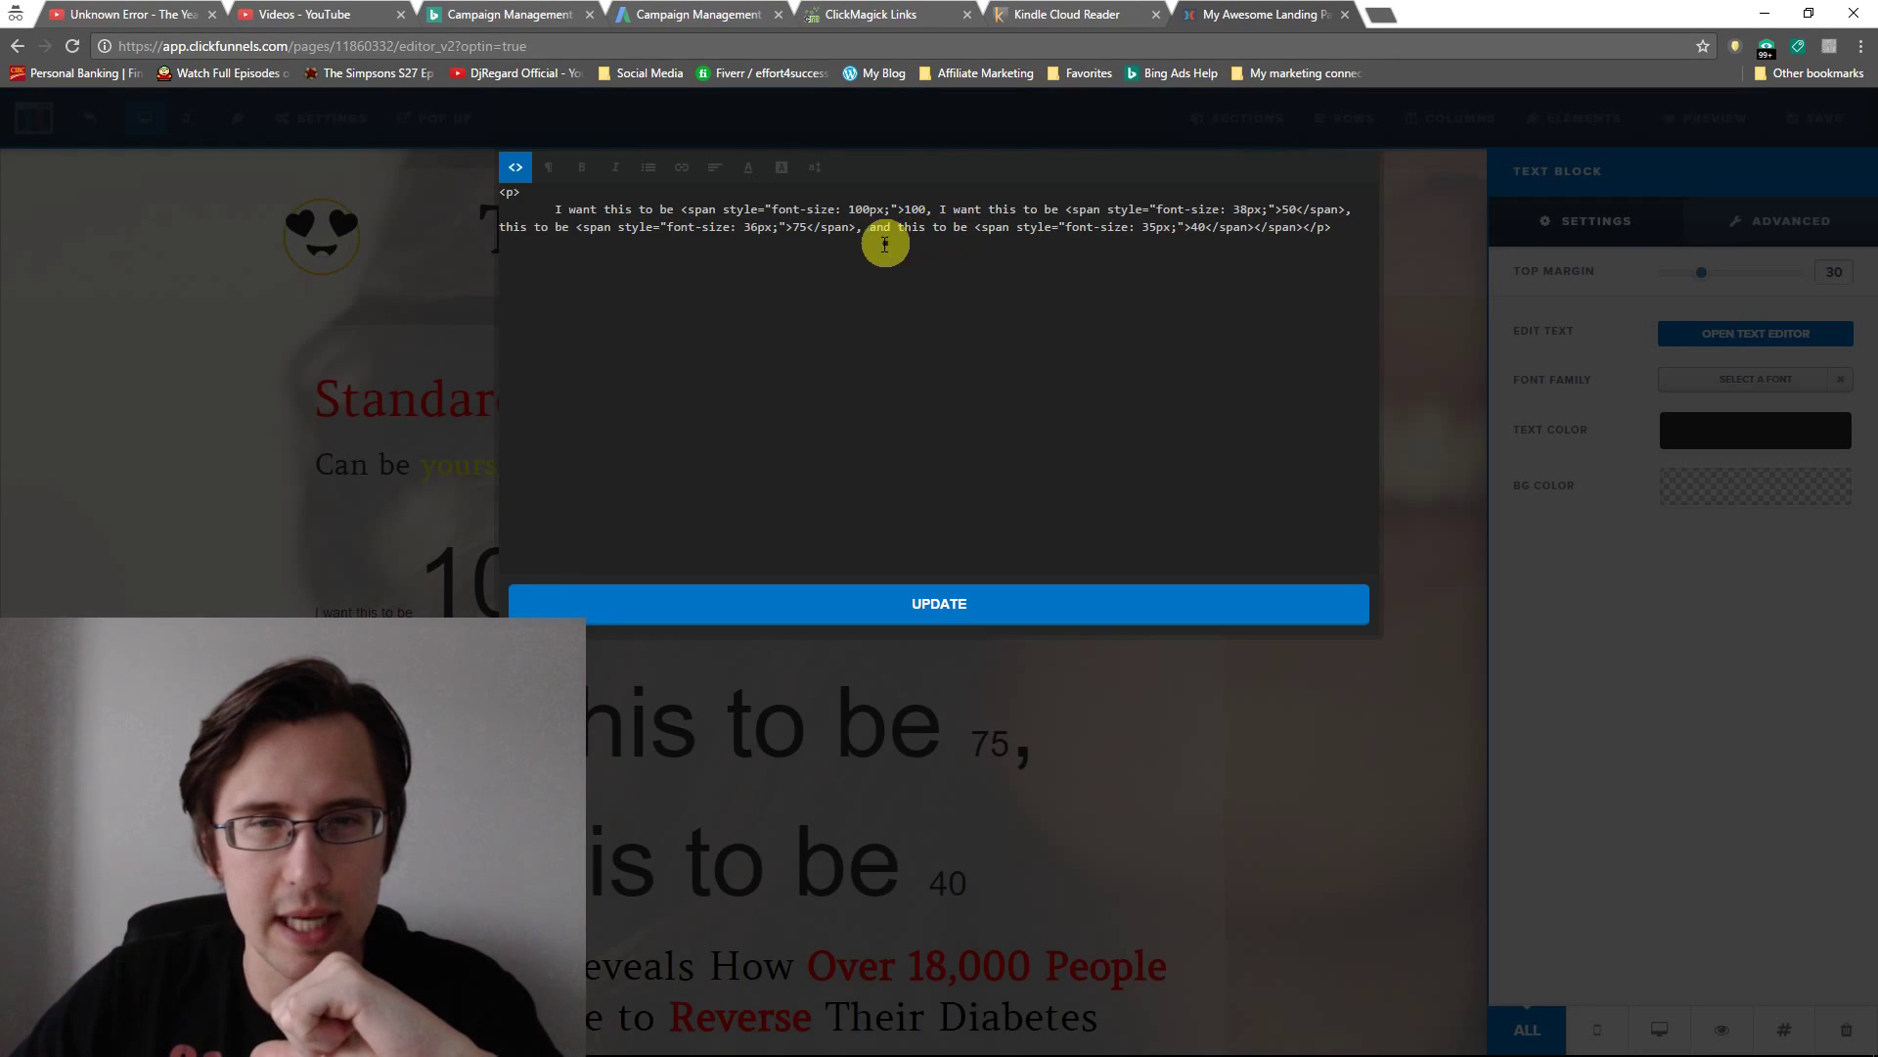
{"action": "left_click", "coordinate": [930, 217]}
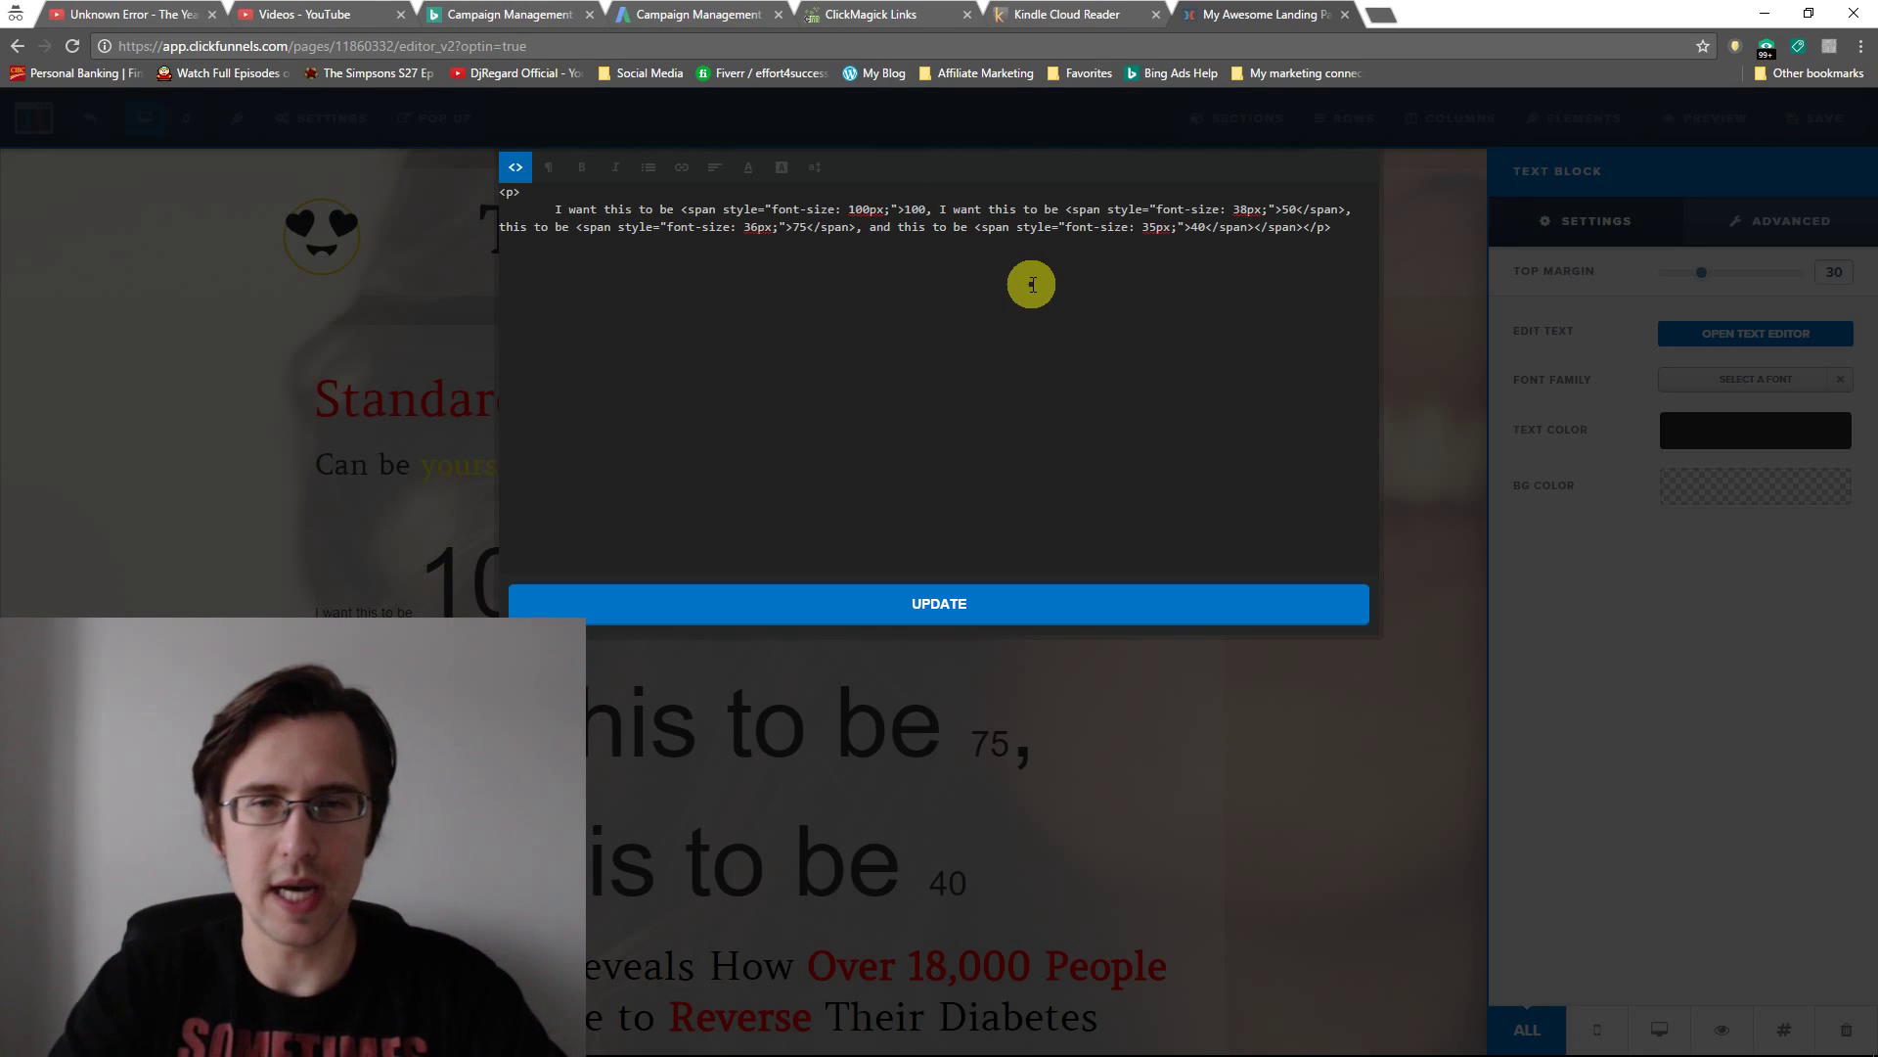
{"action": "type", "text": "<"}
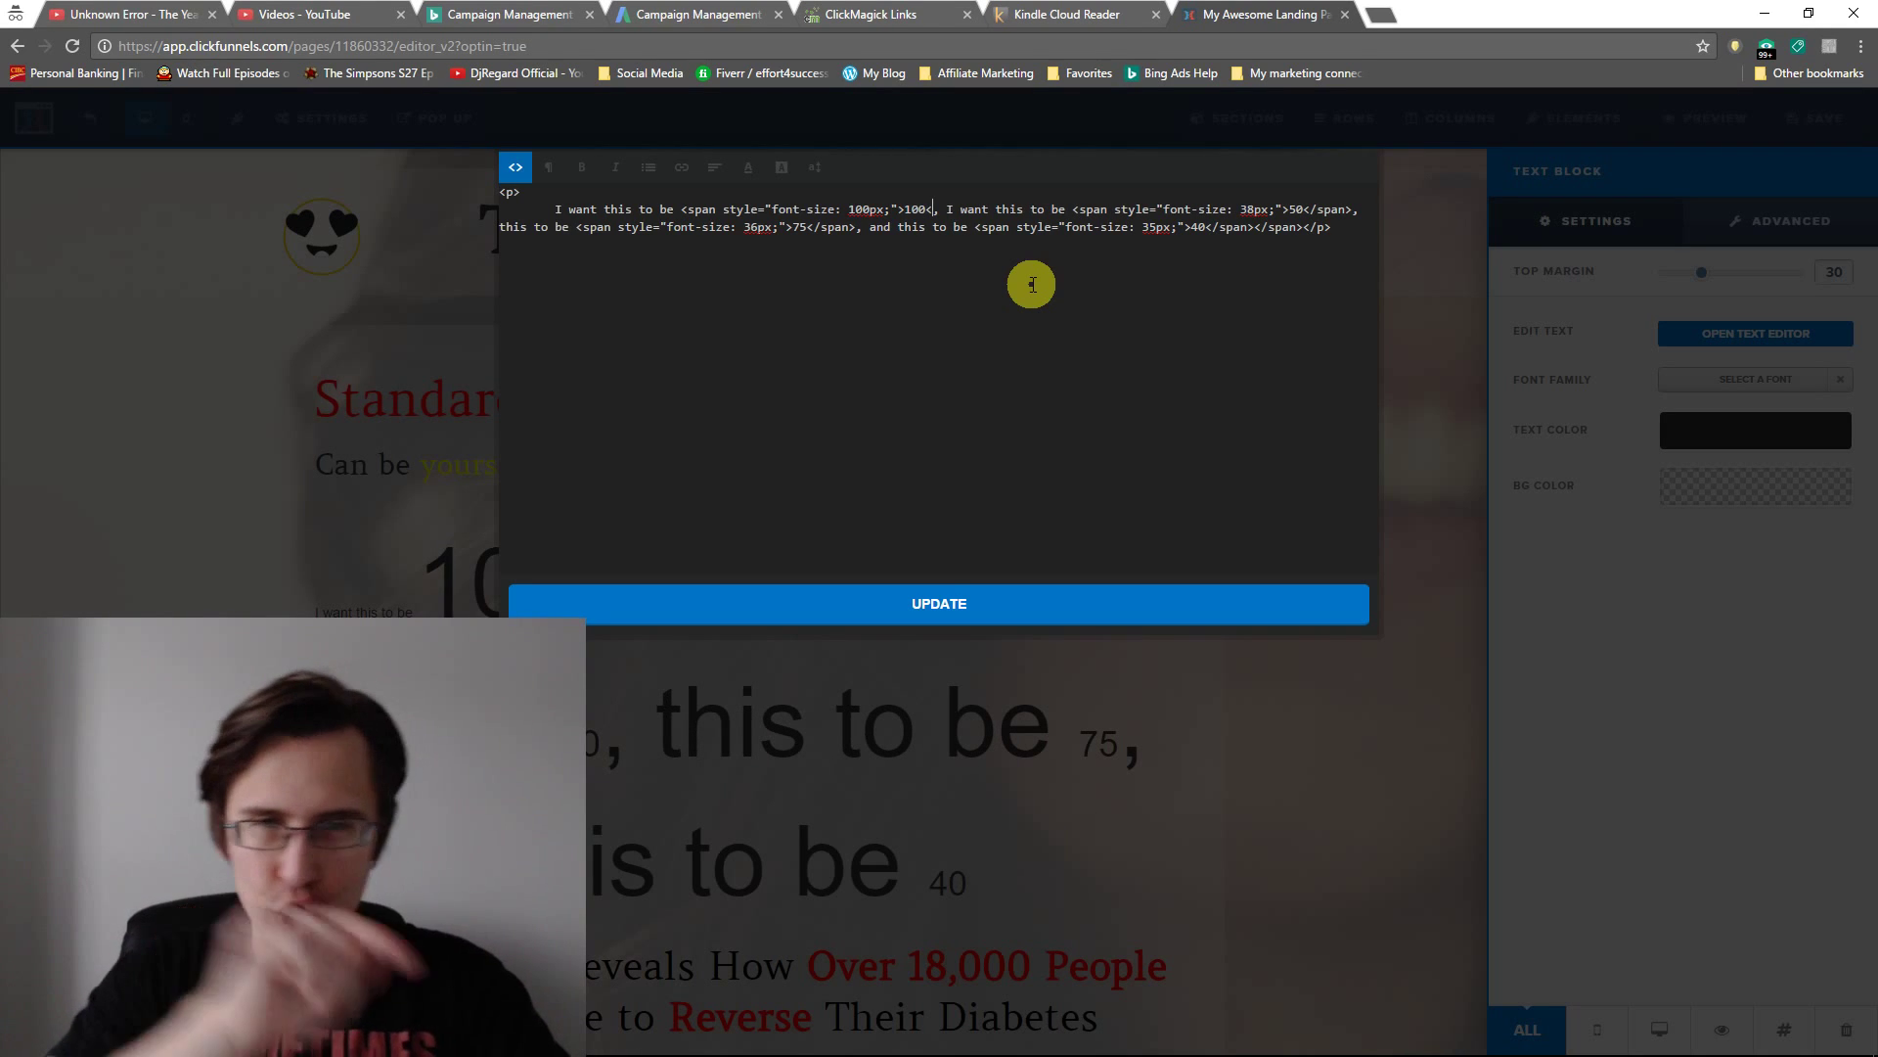
{"action": "type", "text": "/span>"}
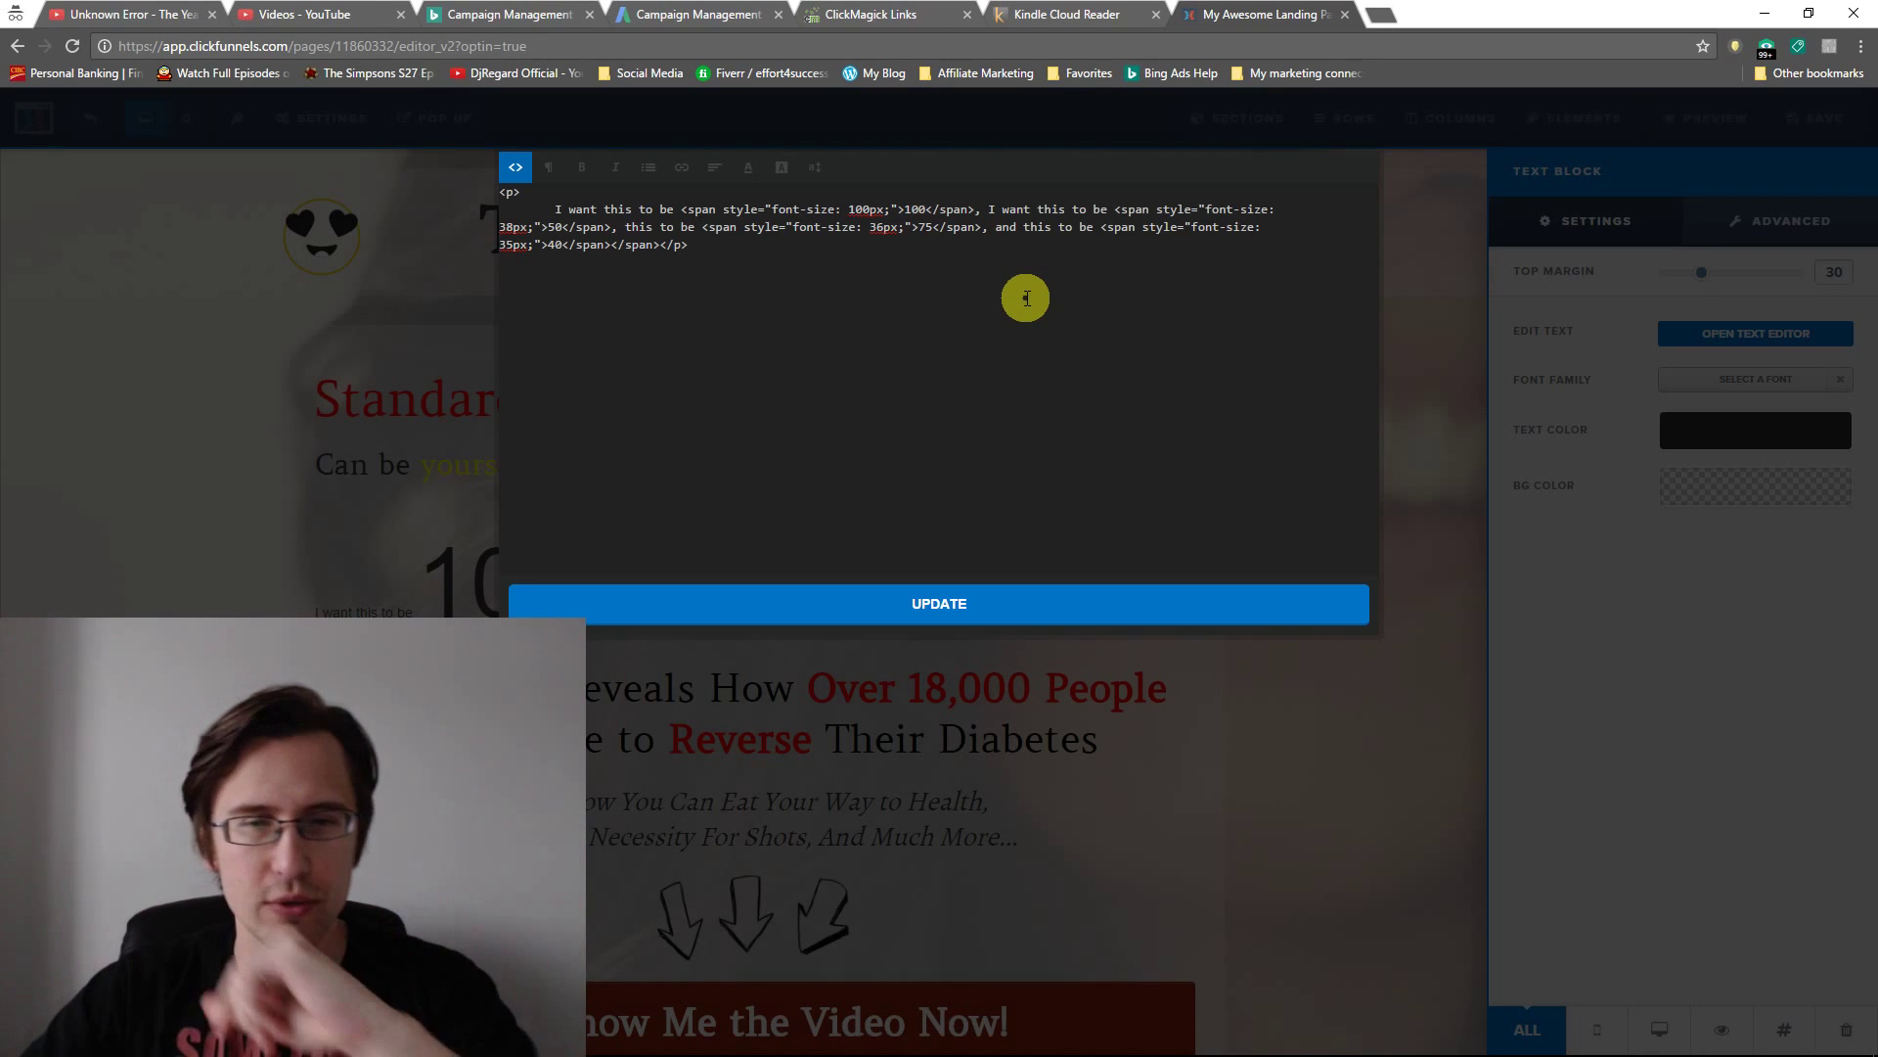
{"action": "left_click", "coordinate": [1007, 595]}
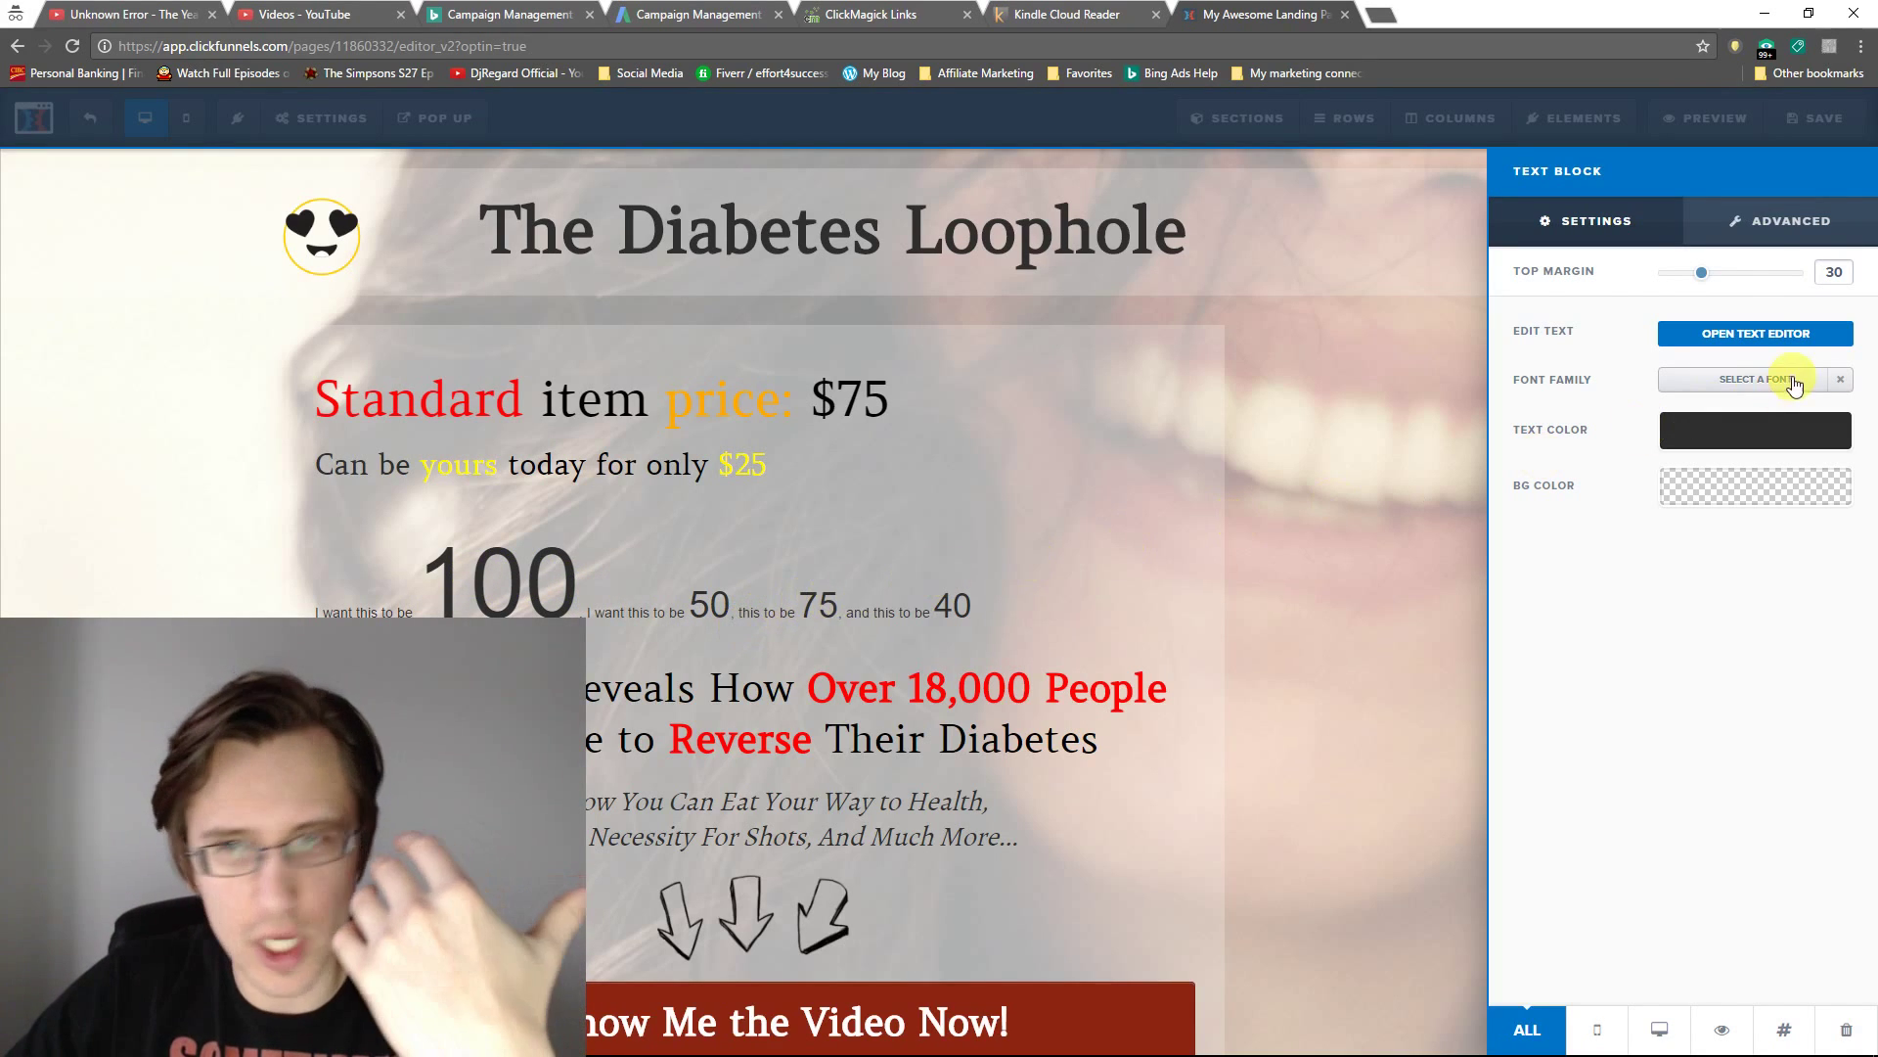
Set the font-size of the span around "50" to 50px in the HTML source and update the text block
{"action": "left_click", "coordinate": [1747, 339]}
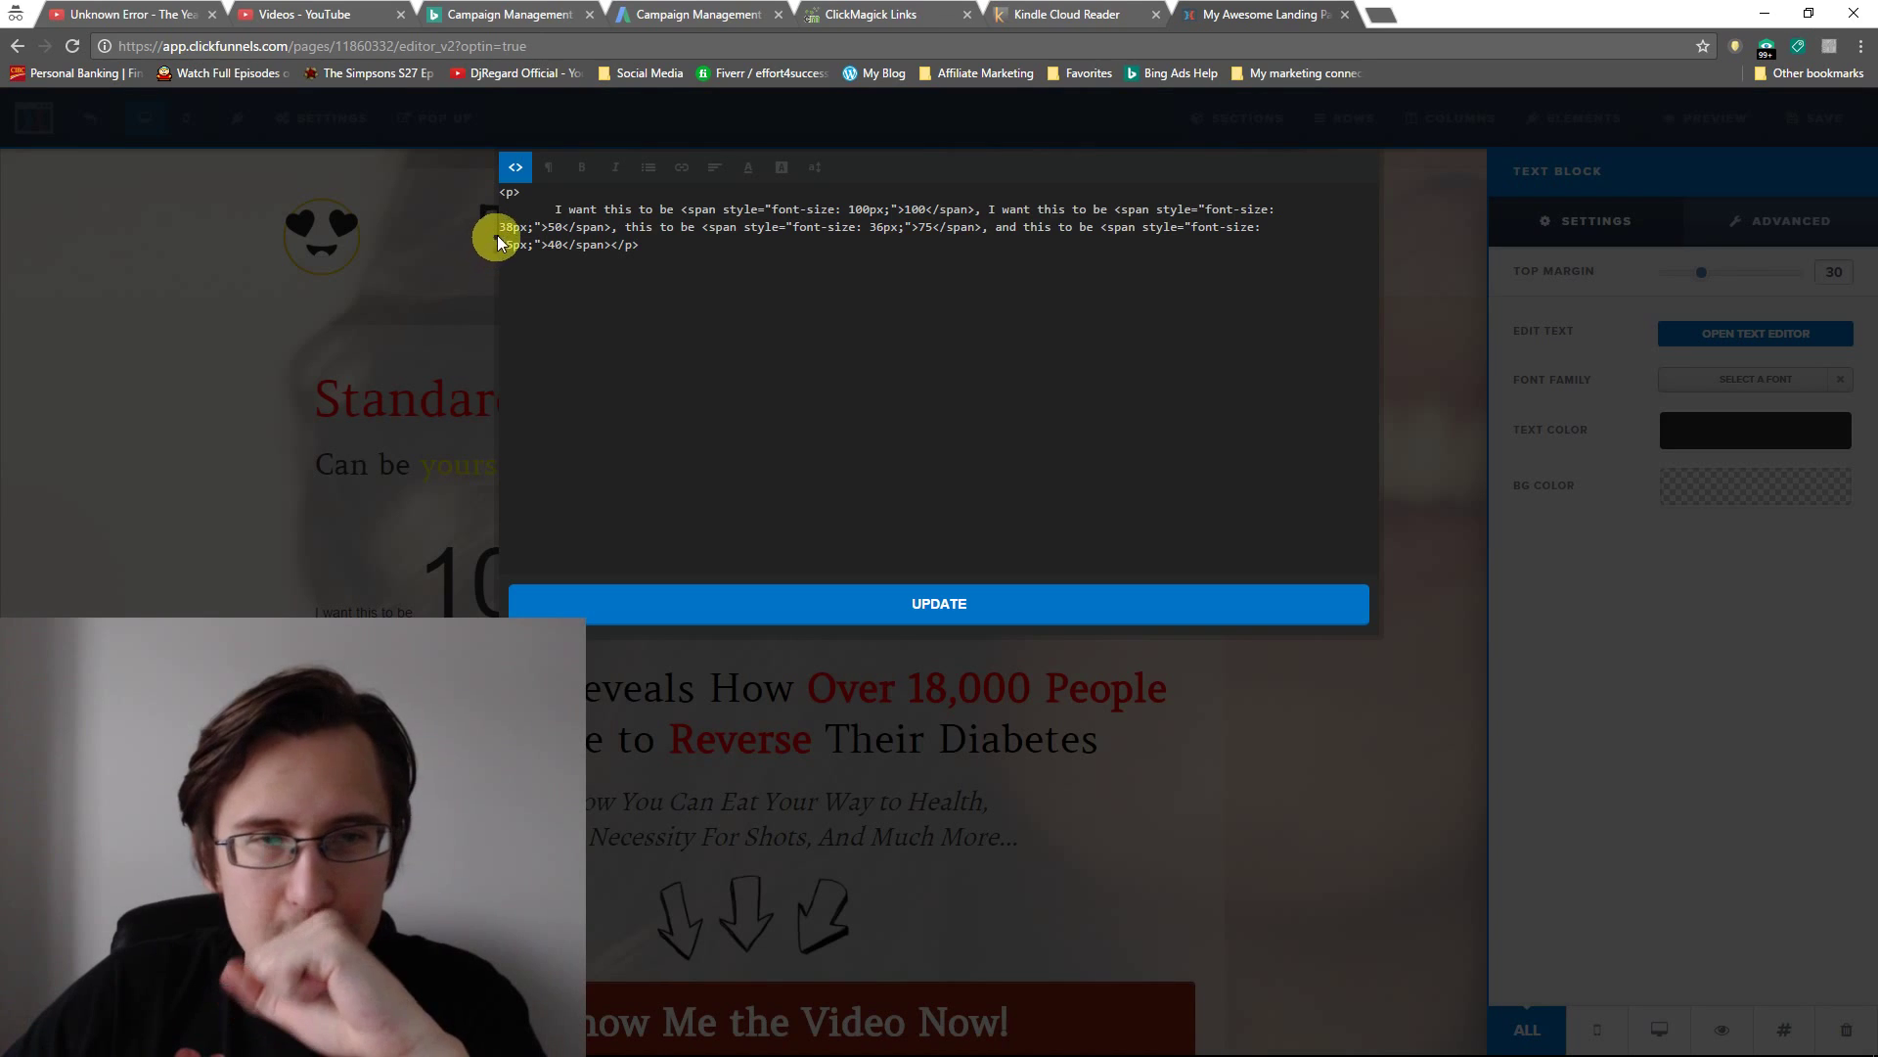
{"action": "double_click", "coordinate": [555, 227]}
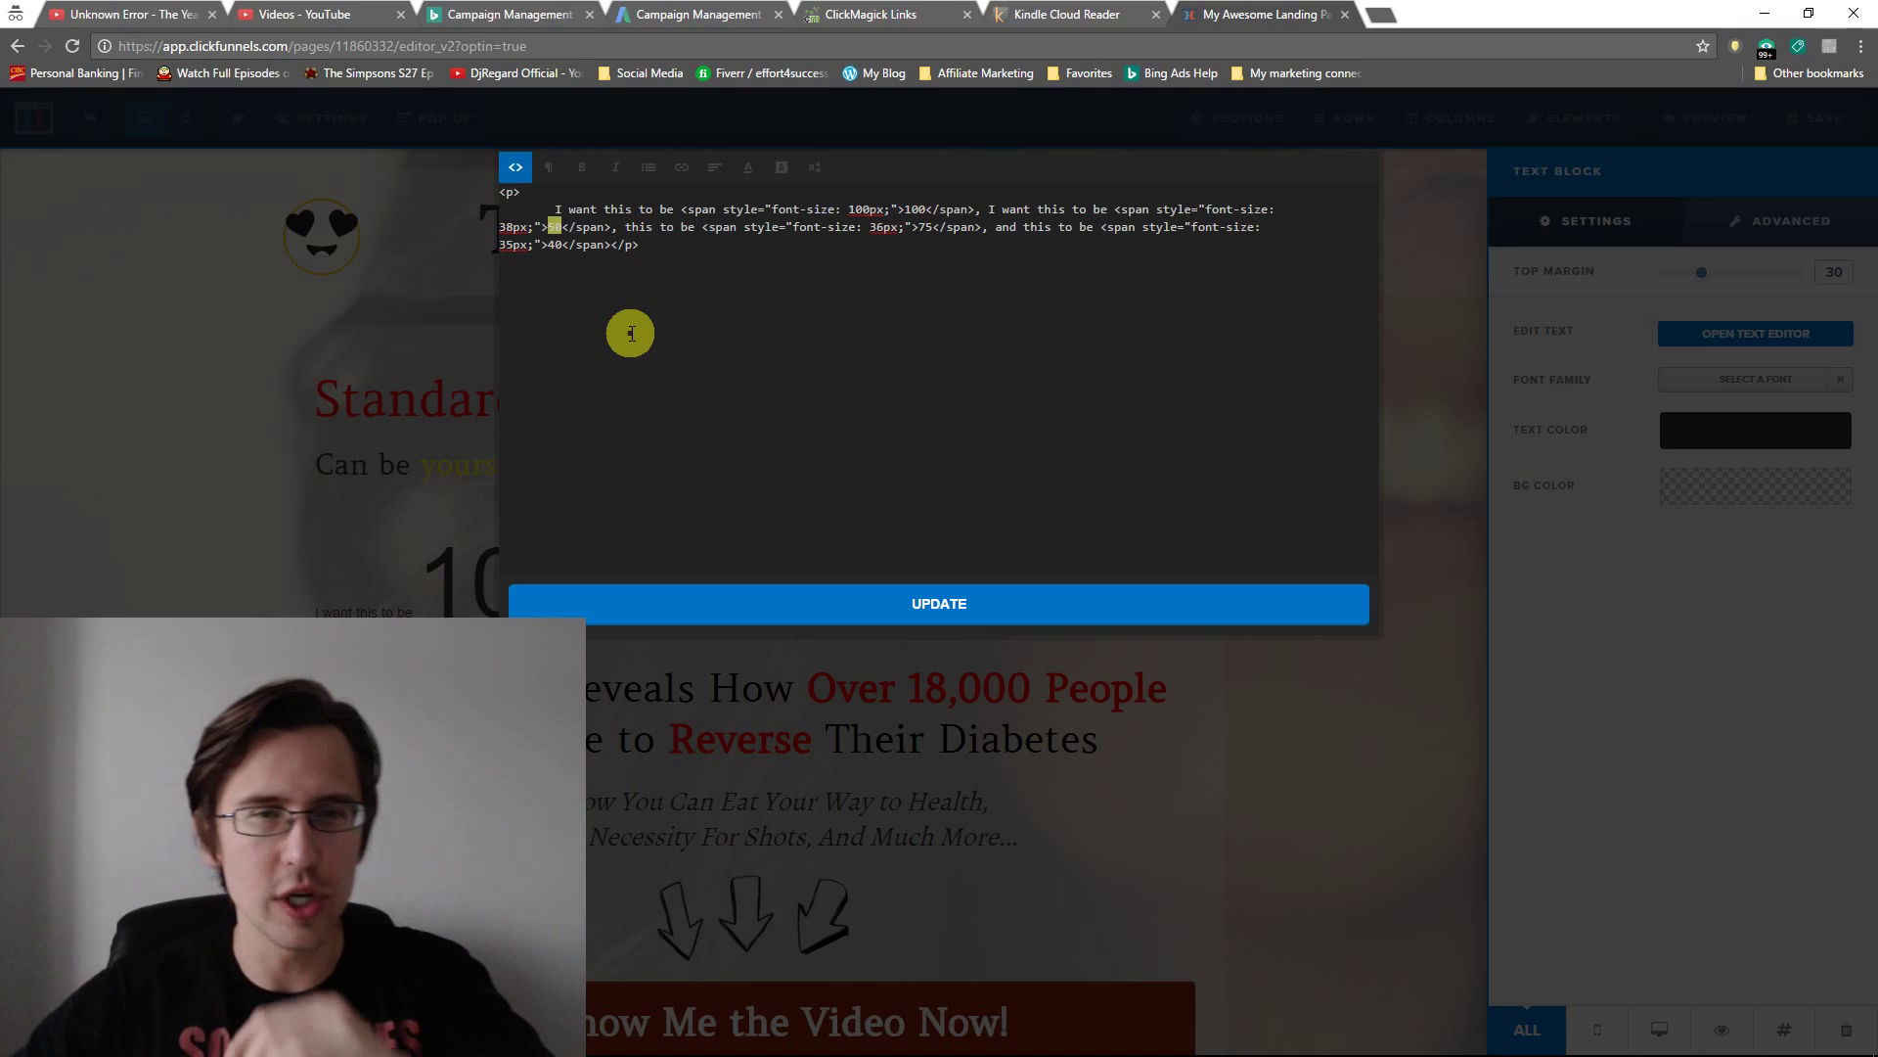
{"action": "left_click", "coordinate": [573, 227]}
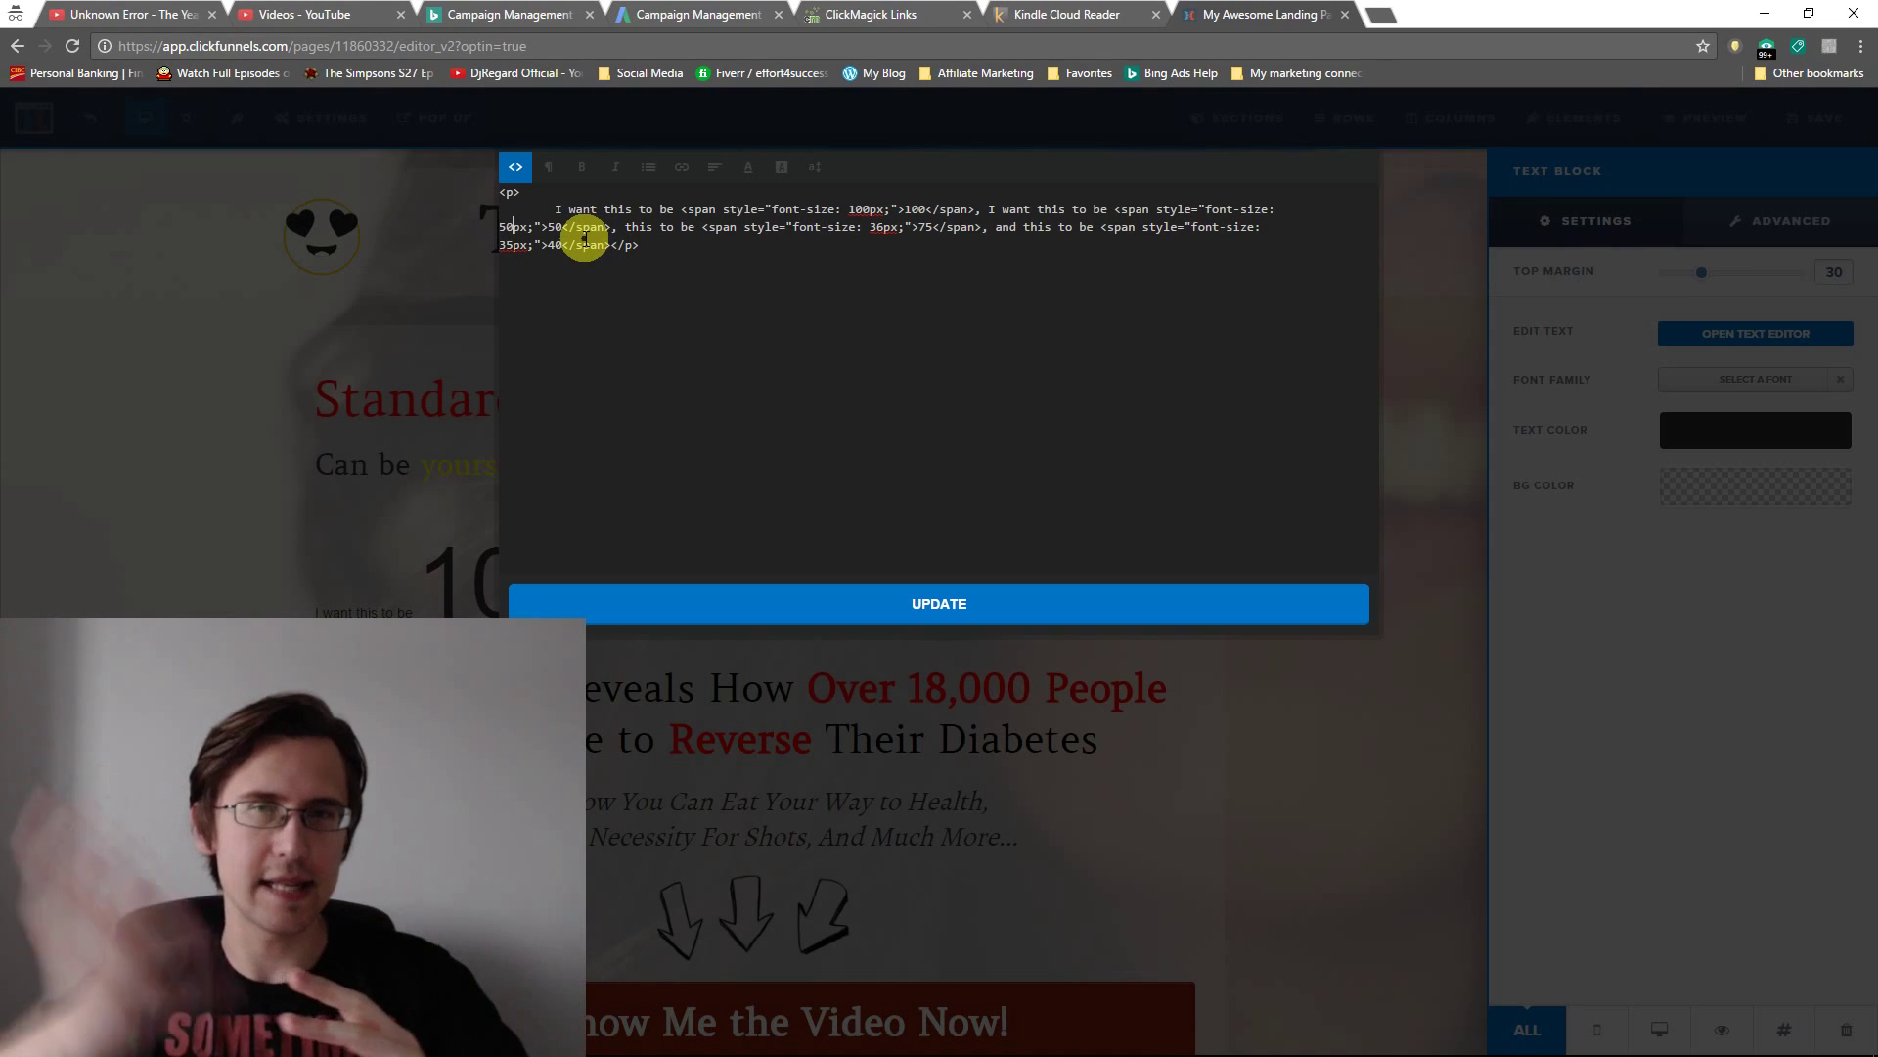
{"action": "left_click", "coordinate": [742, 615]}
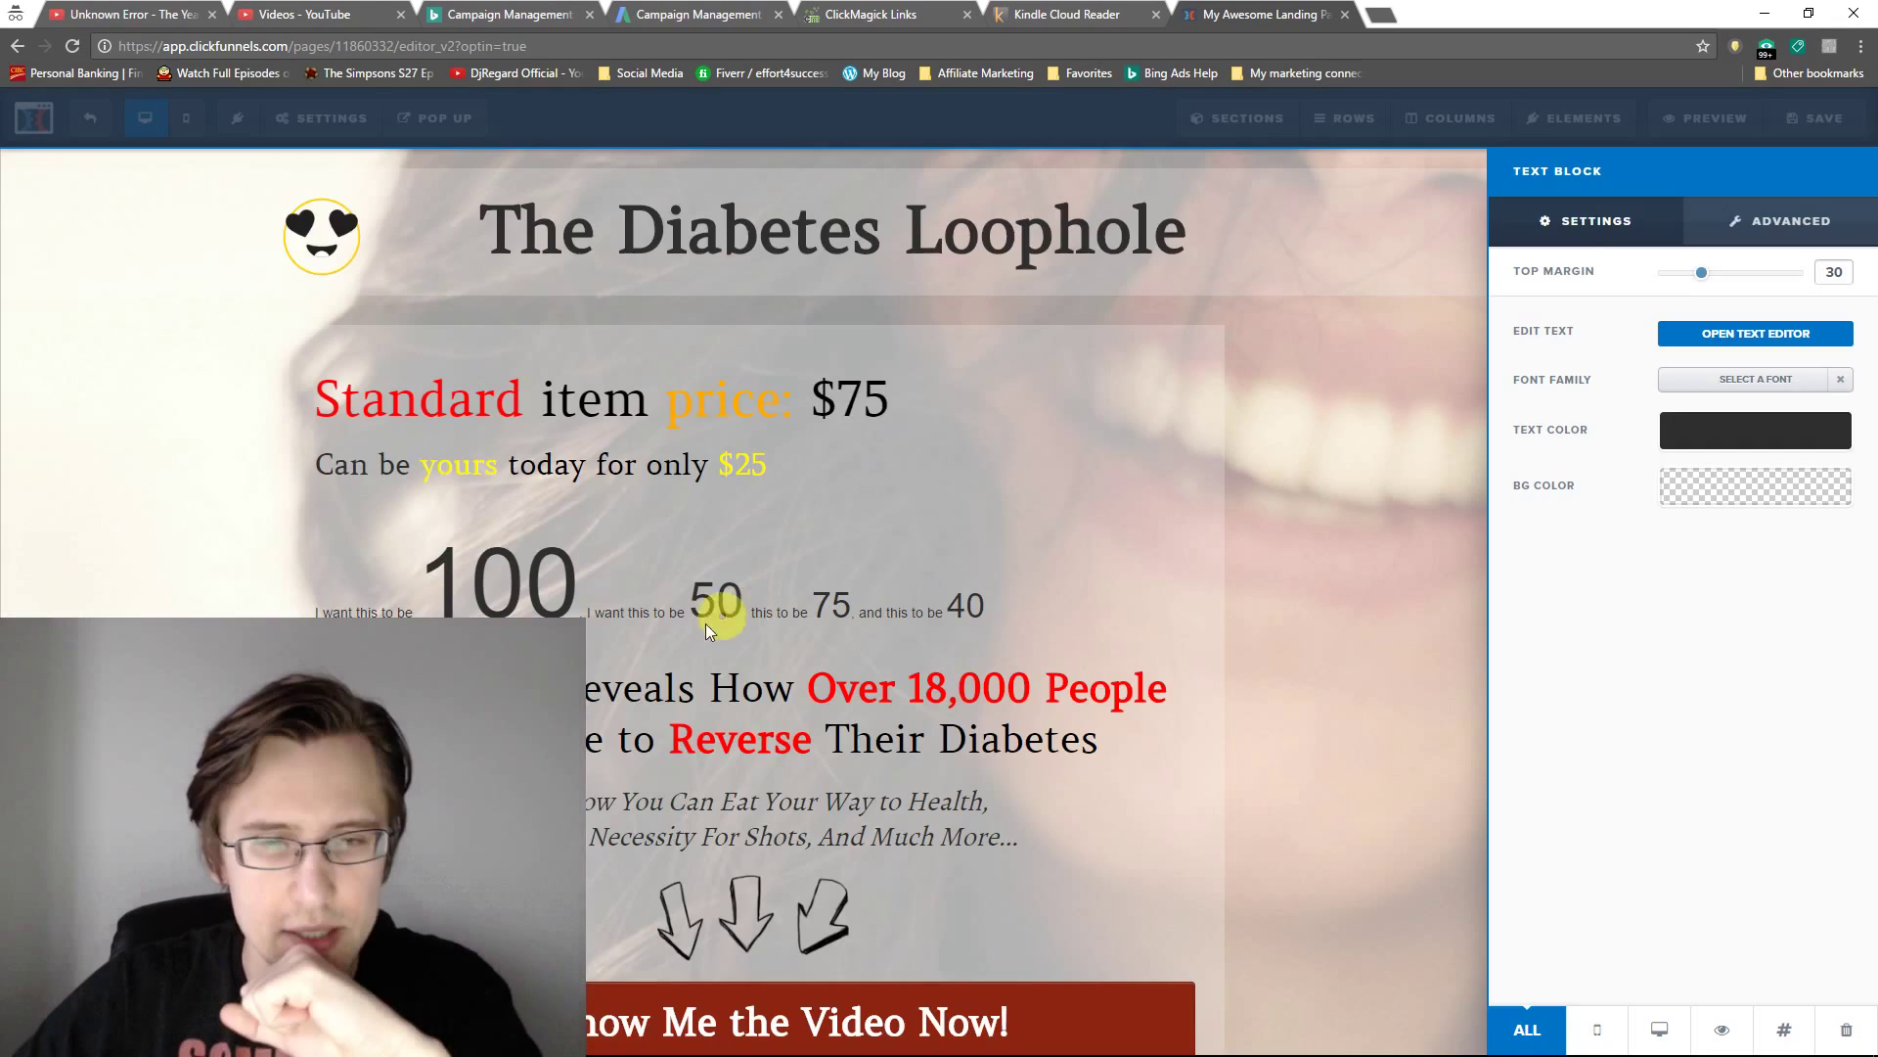
Set the font-size of the "75" span to 75px and the "40" span to 40px in the HTML source, and update
{"action": "left_click", "coordinate": [1765, 339]}
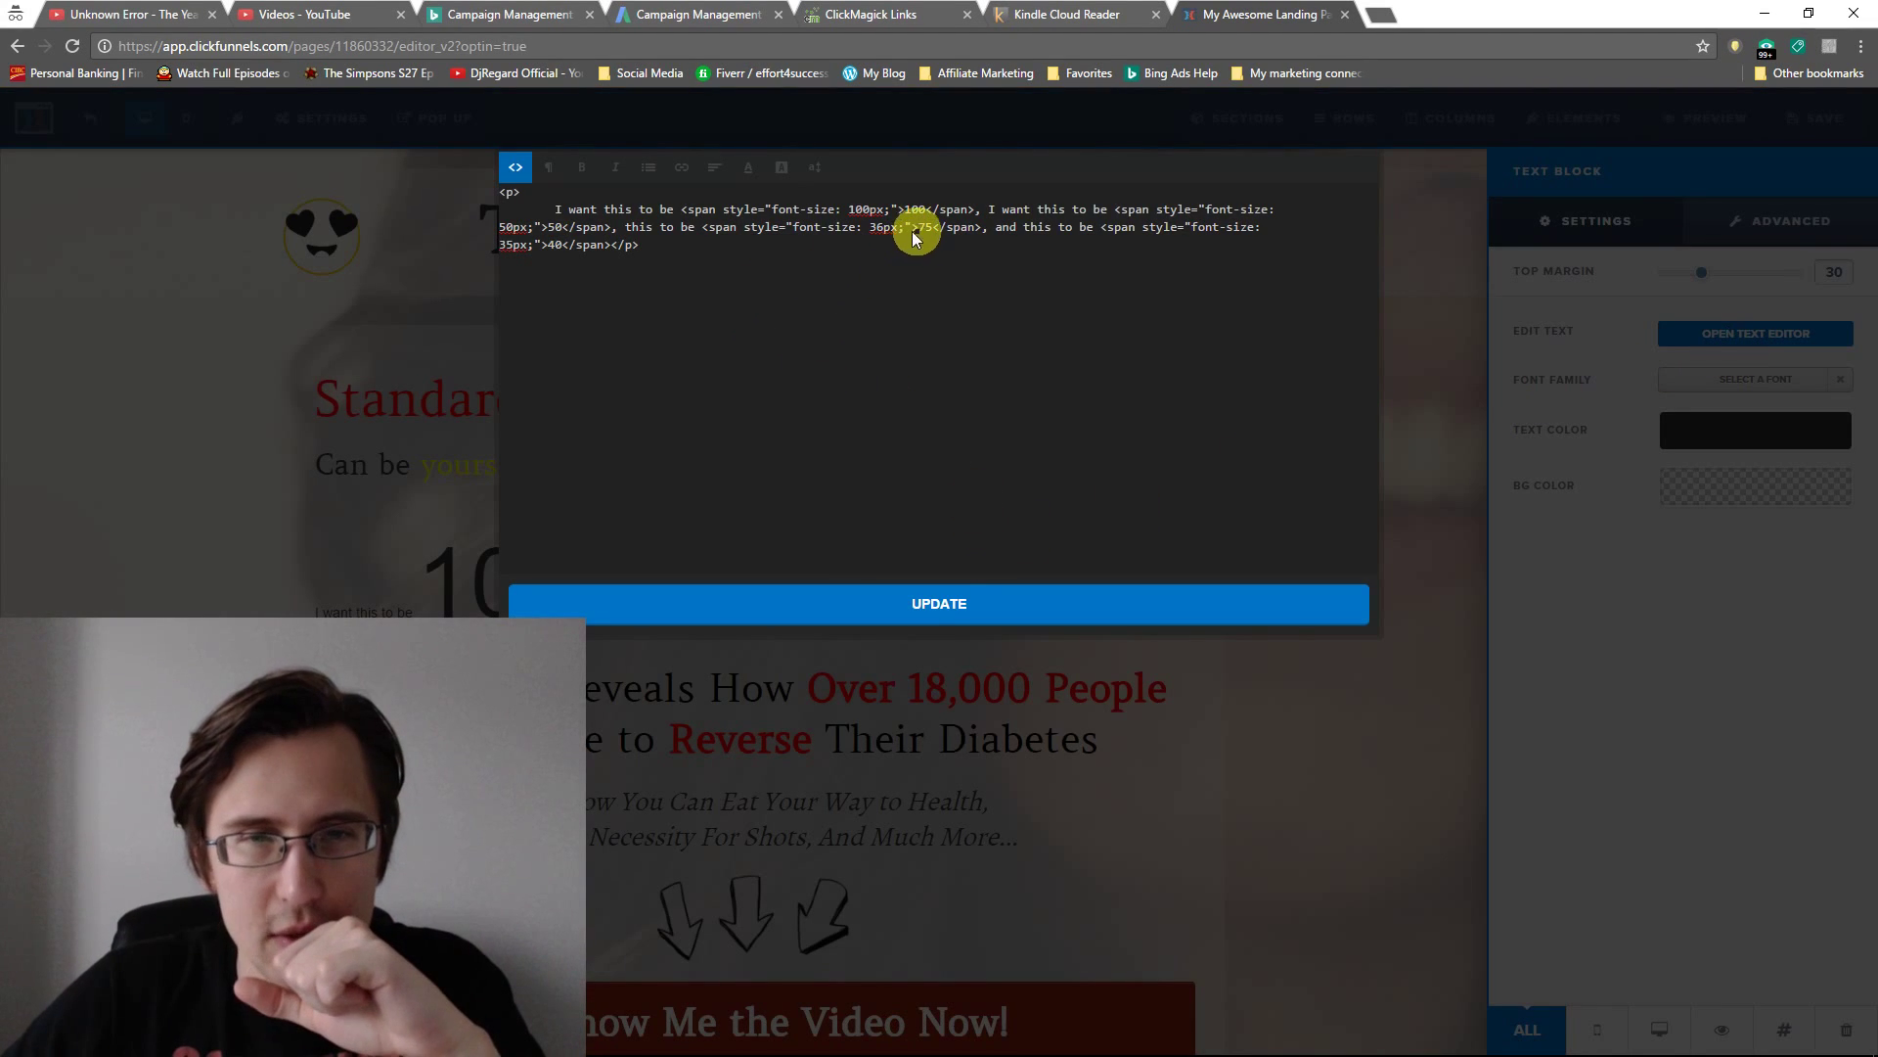
{"action": "left_click_drag", "start_coordinate": [873, 231], "coordinate": [881, 233]}
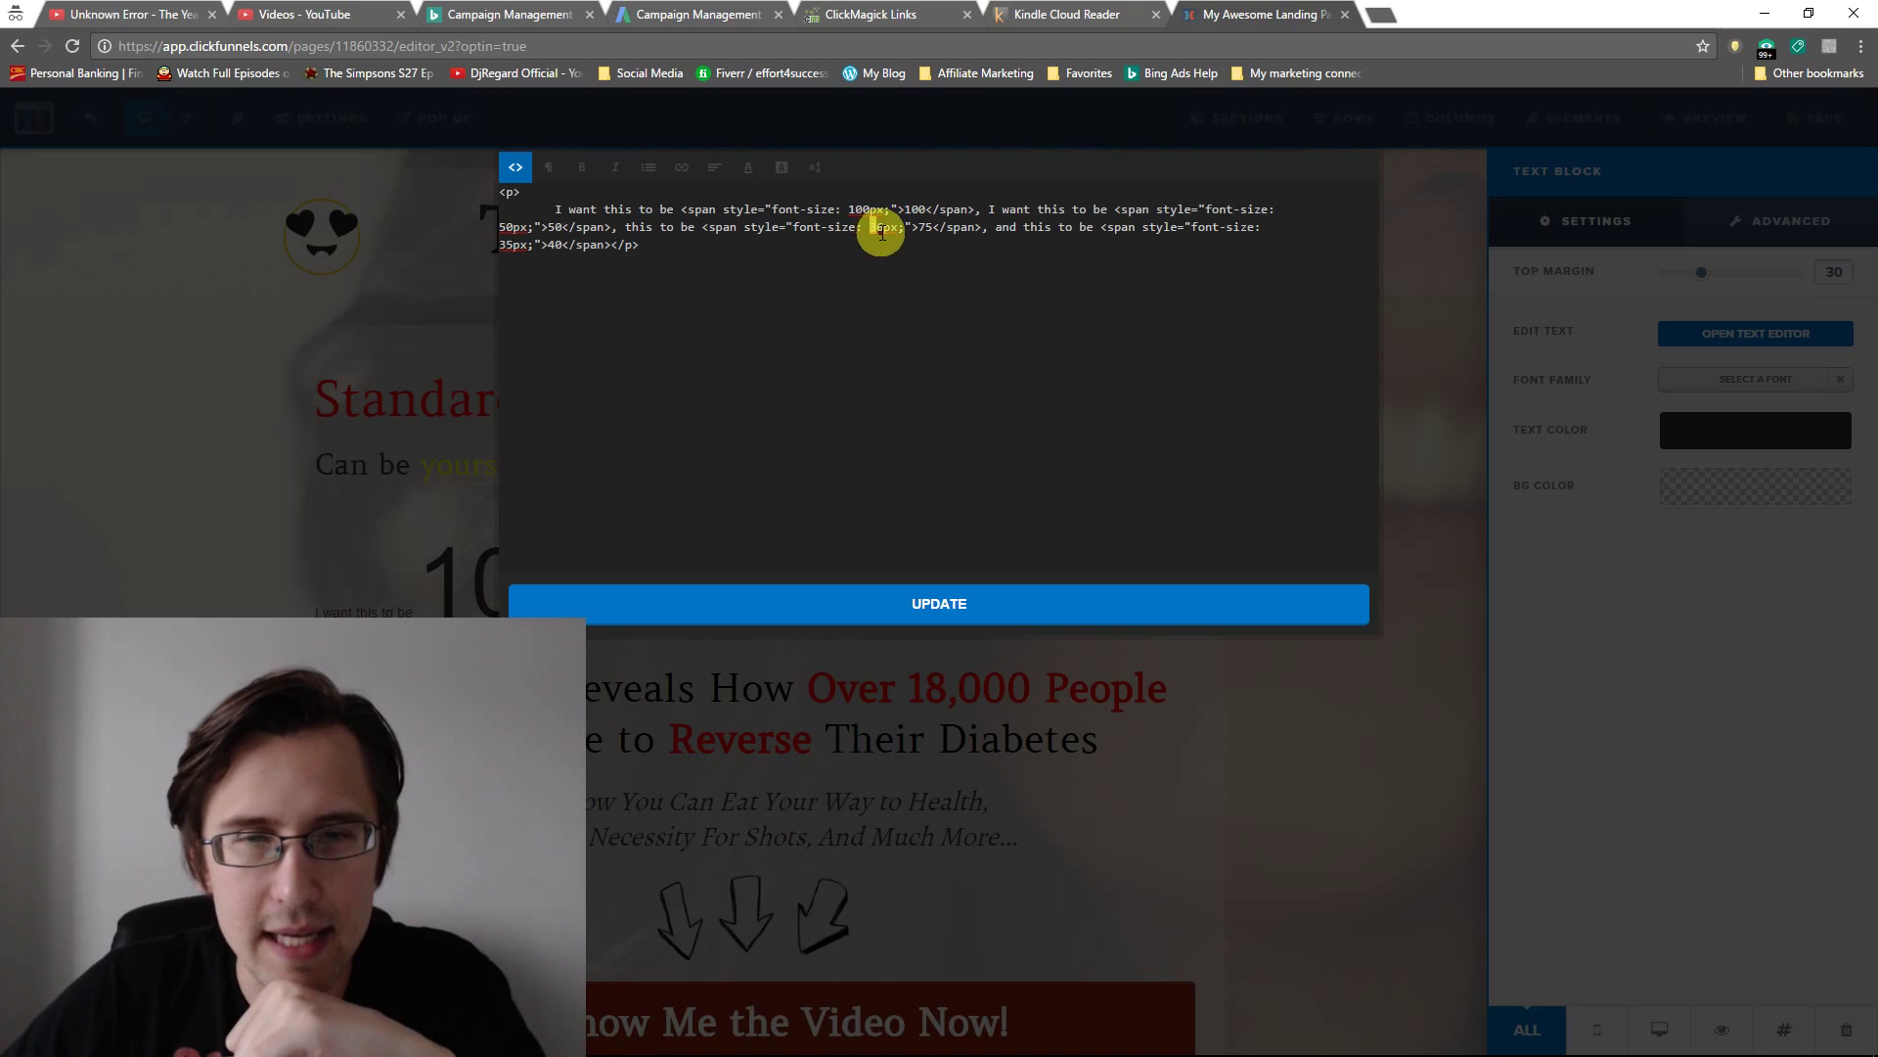
{"action": "type", "text": "75"}
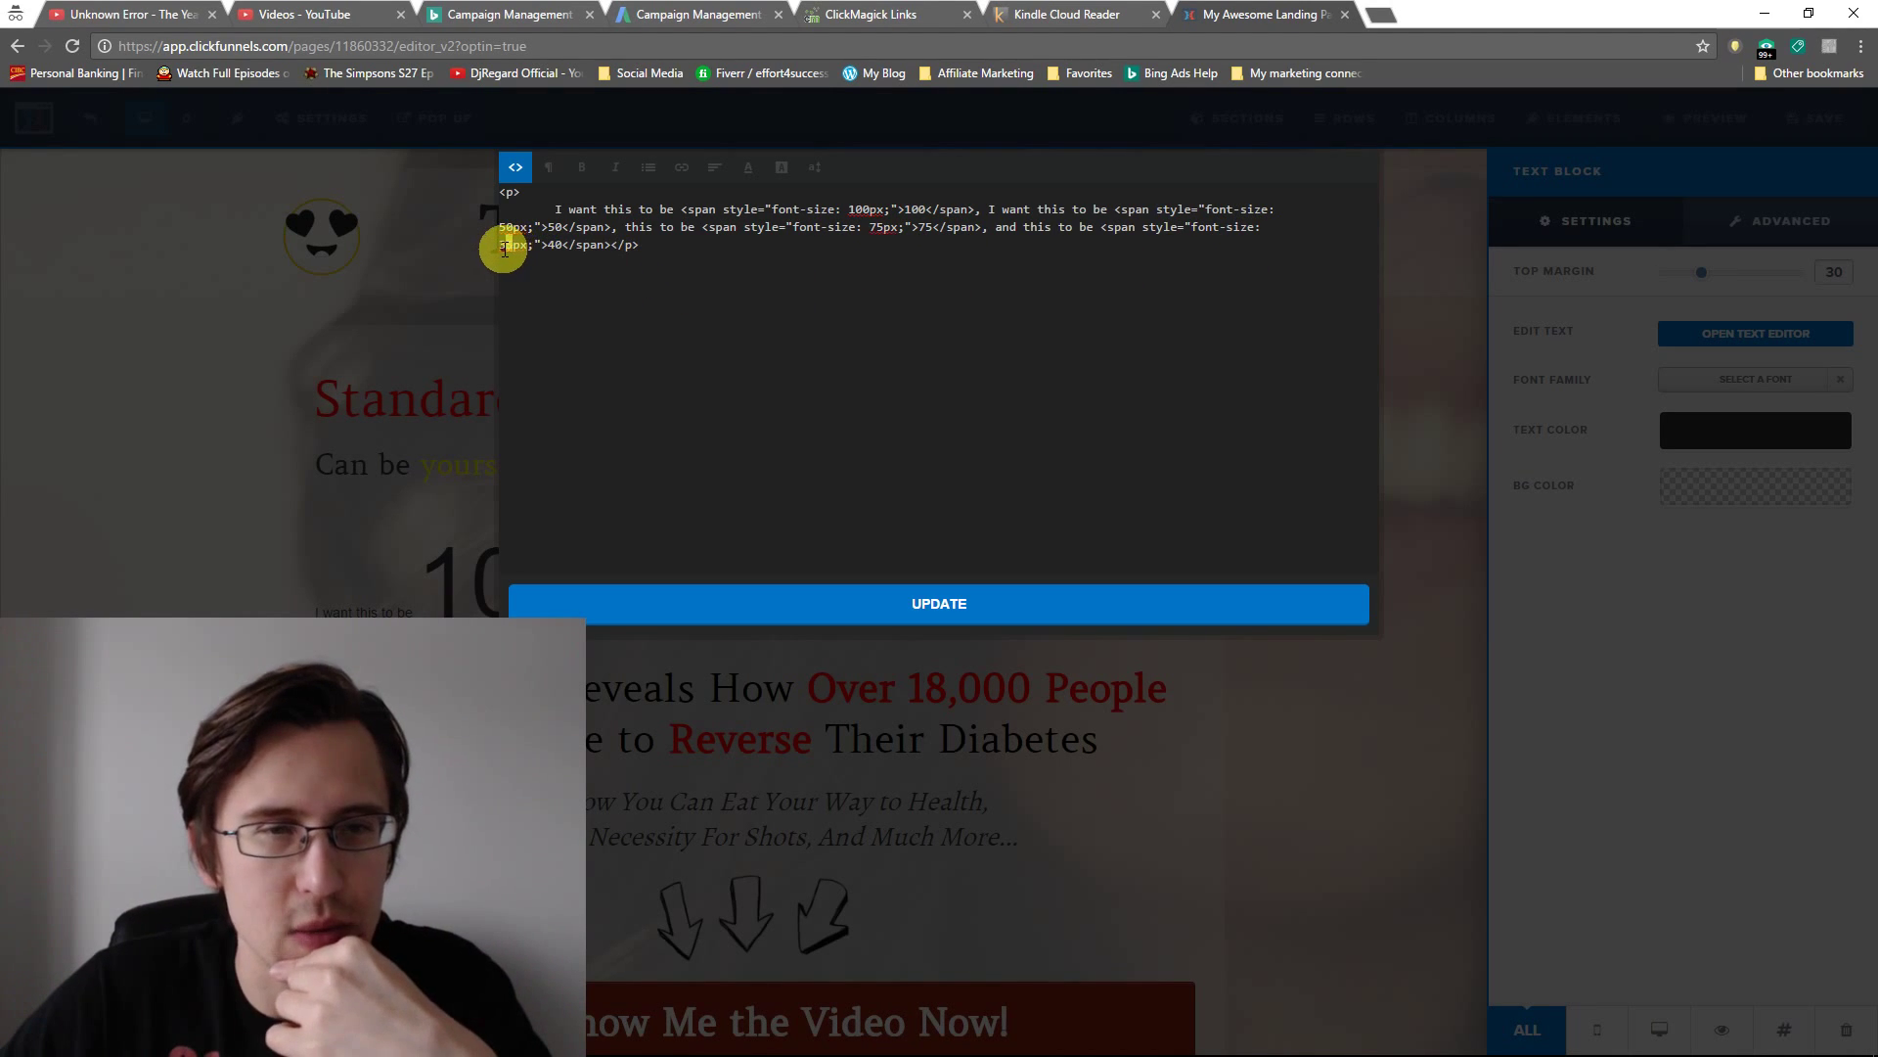
{"action": "left_click_drag", "start_coordinate": [501, 246], "coordinate": [521, 252]}
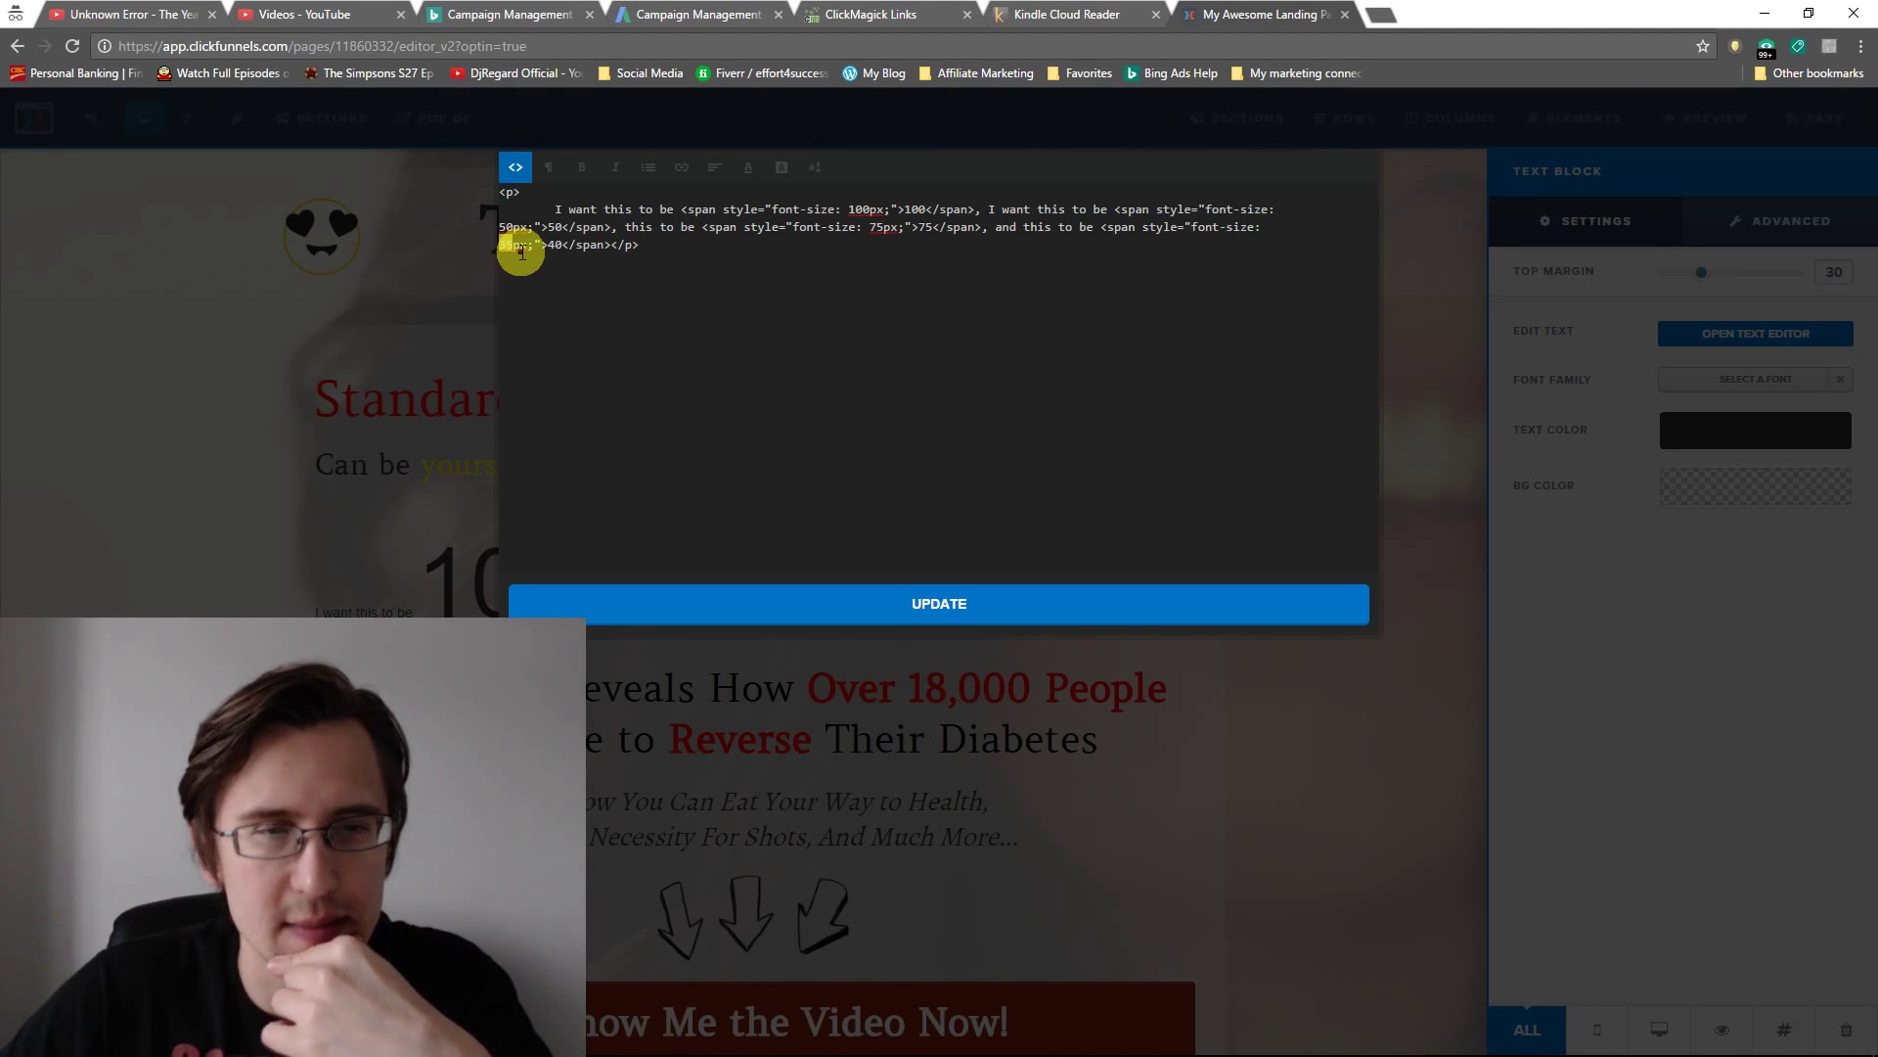
{"action": "left_click", "coordinate": [872, 602]}
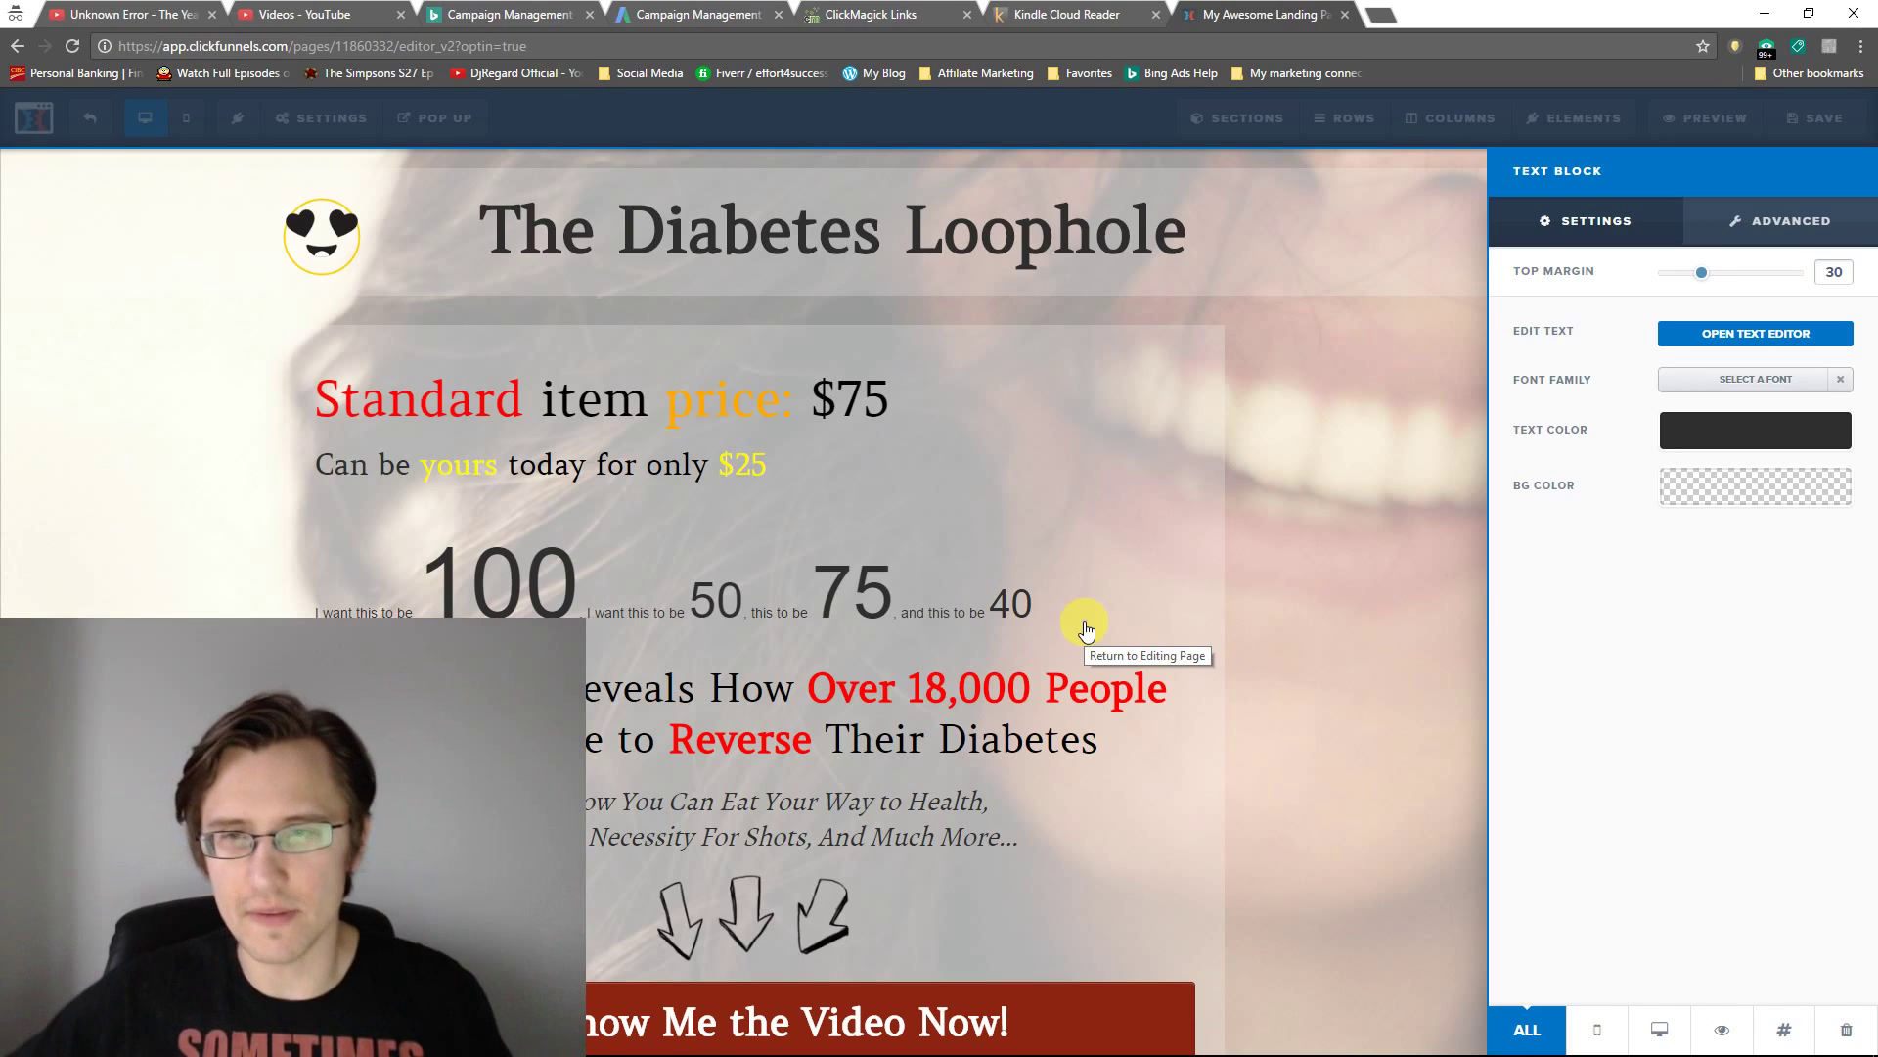
Copy the span tag before "100" to the start of the sentence in the HTML source, set its font-size to 60px, and update
{"action": "left_click", "coordinate": [1784, 339]}
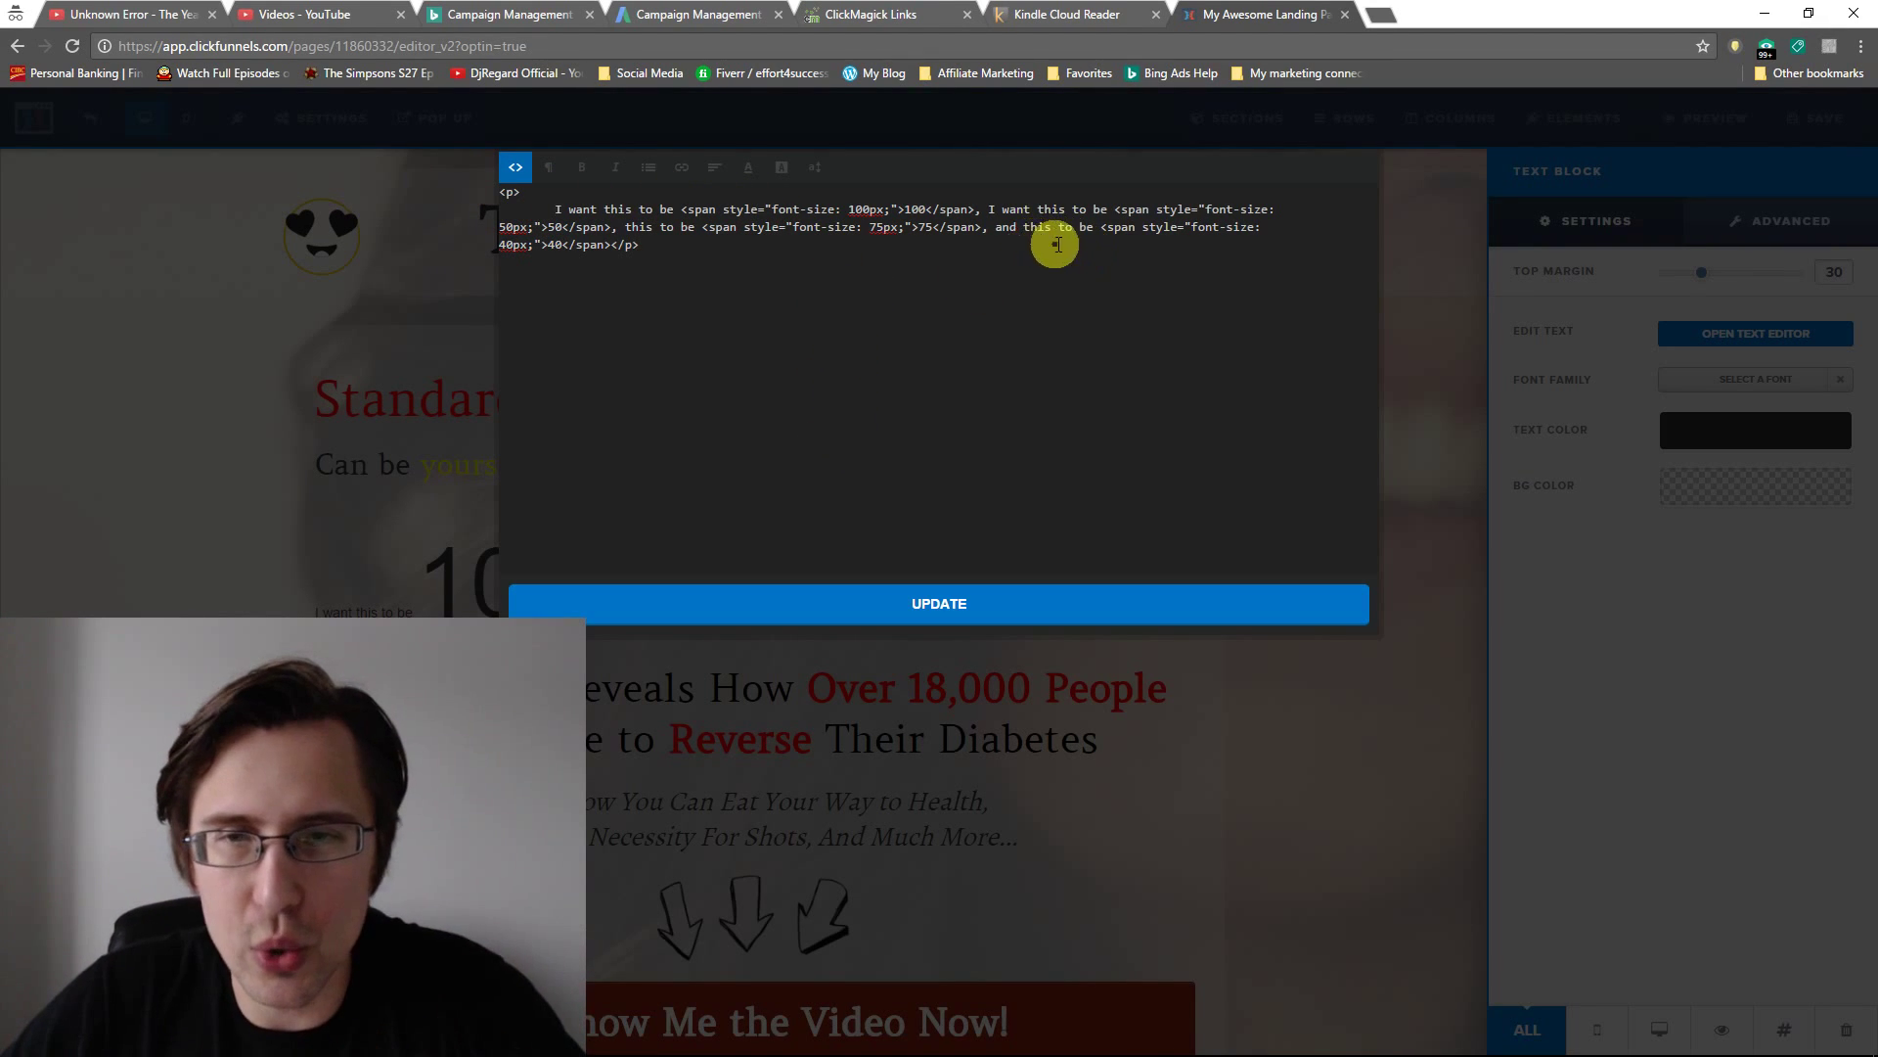
{"action": "left_click_drag", "start_coordinate": [681, 211], "coordinate": [905, 212]}
{"action": "key", "text": "ctrl+c"}
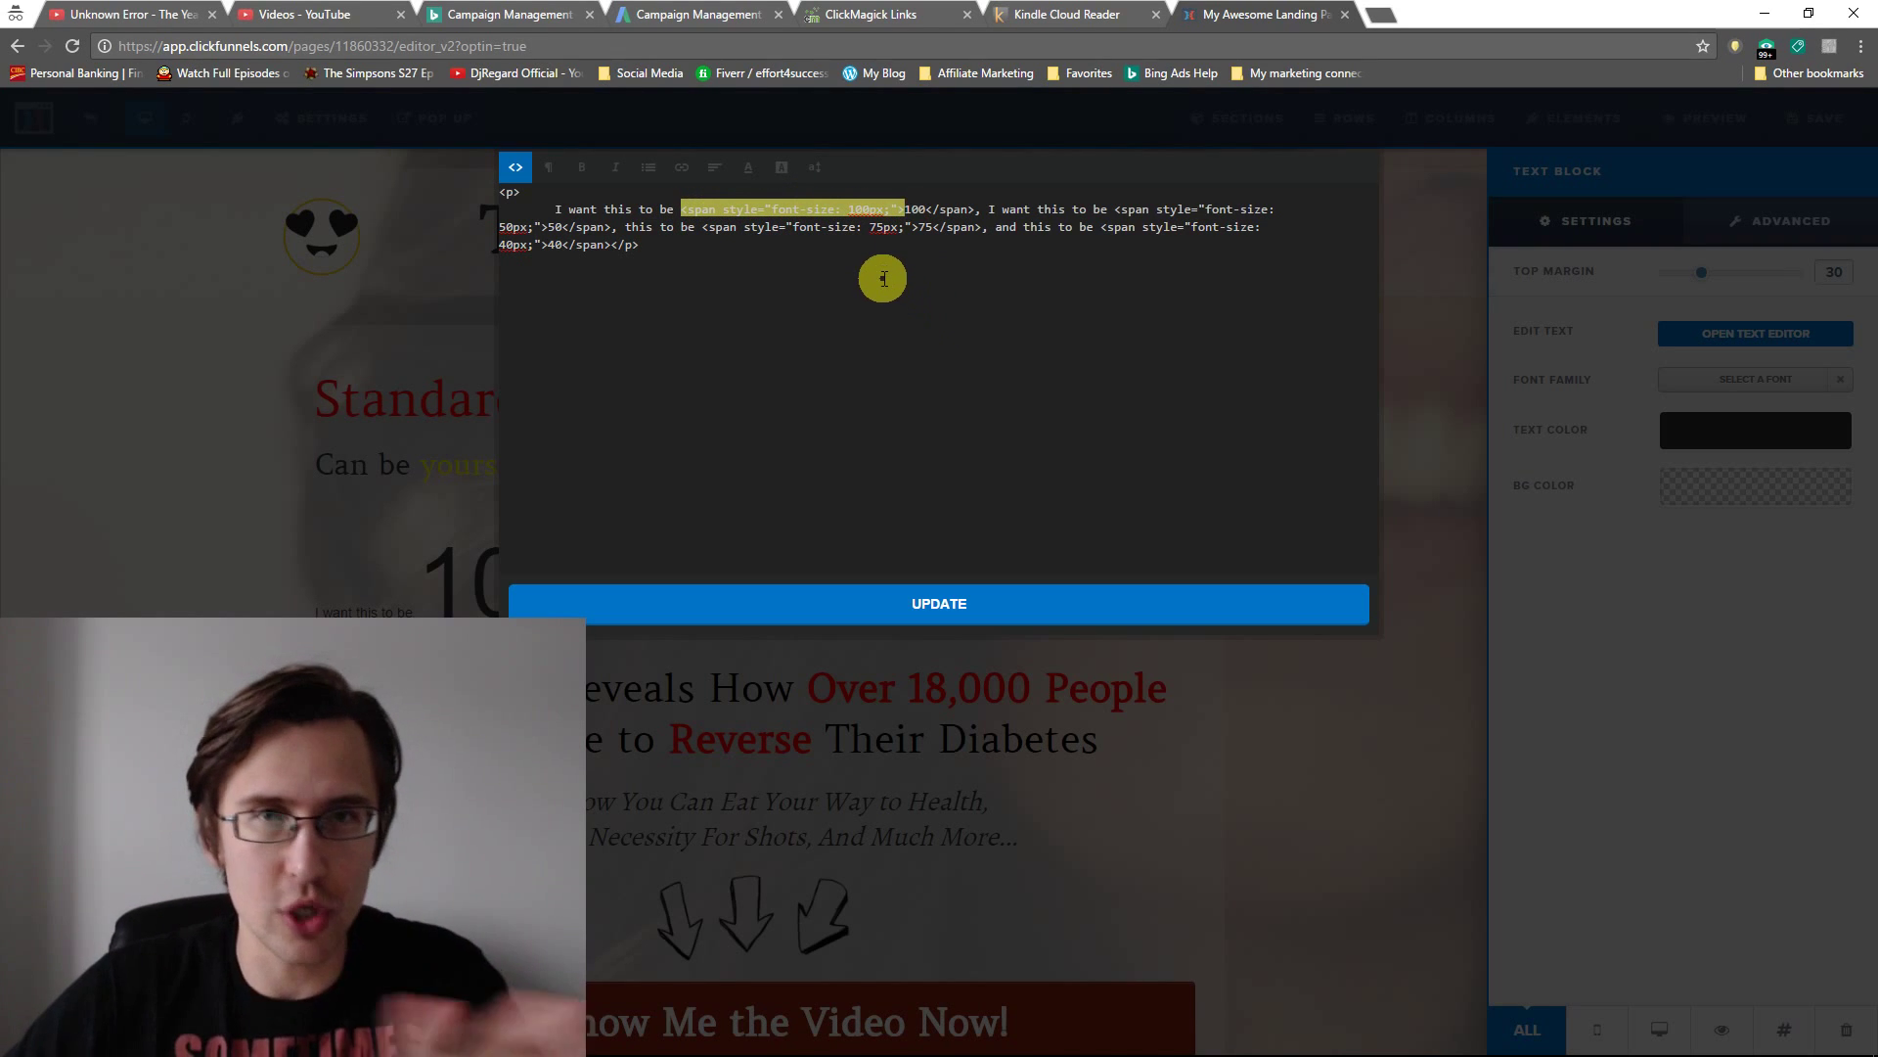
{"action": "left_click", "coordinate": [554, 209]}
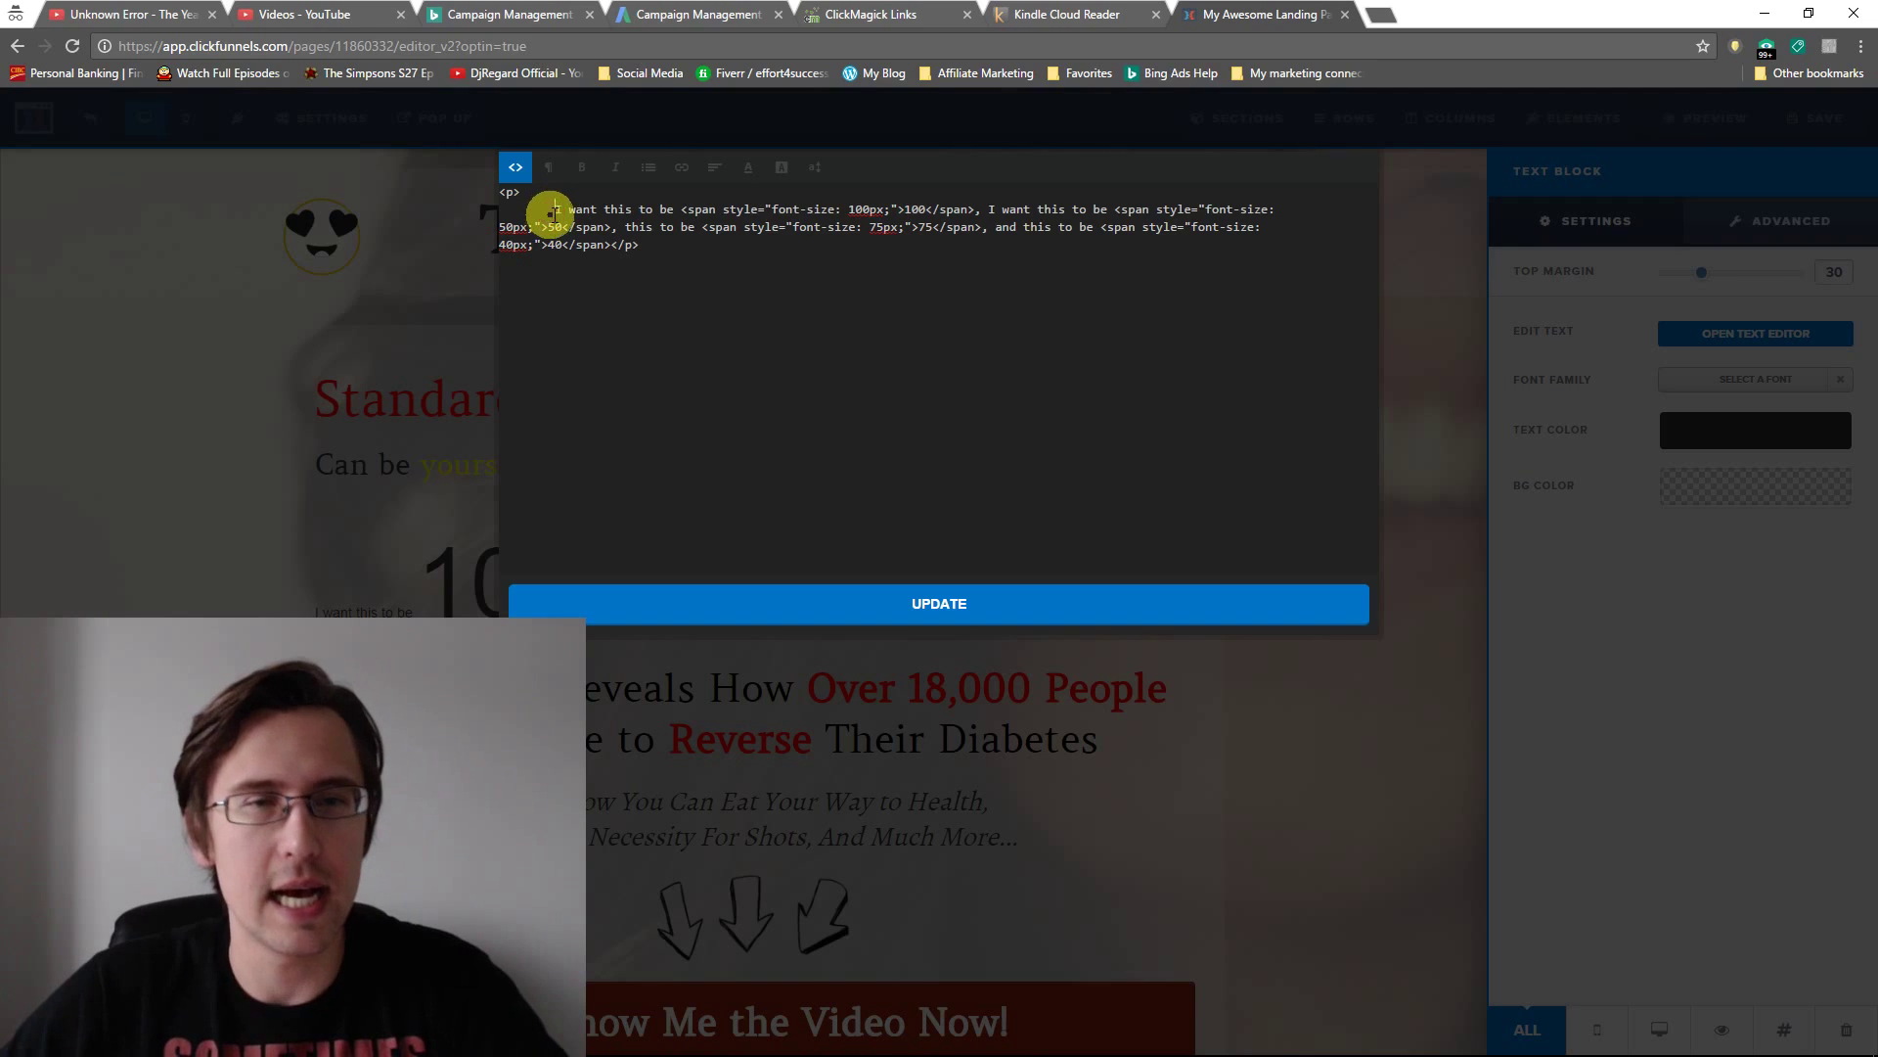
{"action": "key", "text": "ctrl+v"}
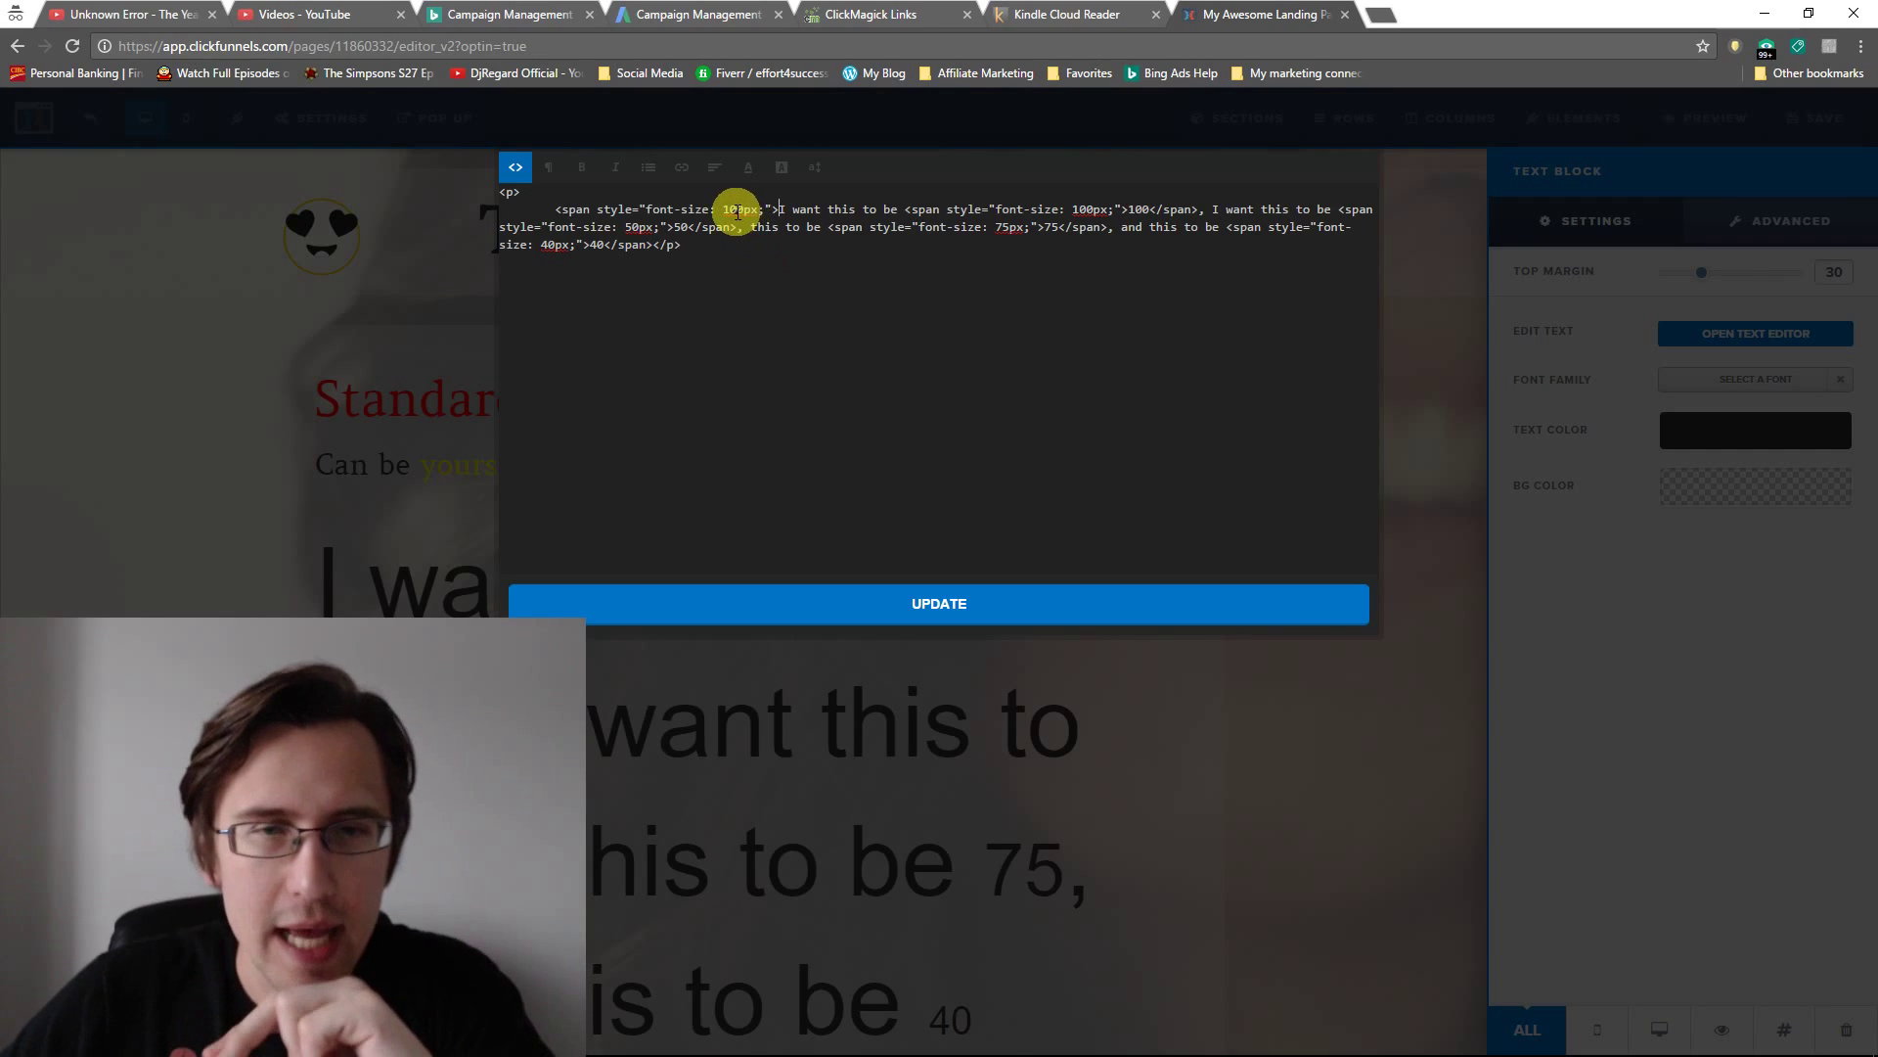
{"action": "left_click_drag", "start_coordinate": [723, 210], "coordinate": [741, 210]}
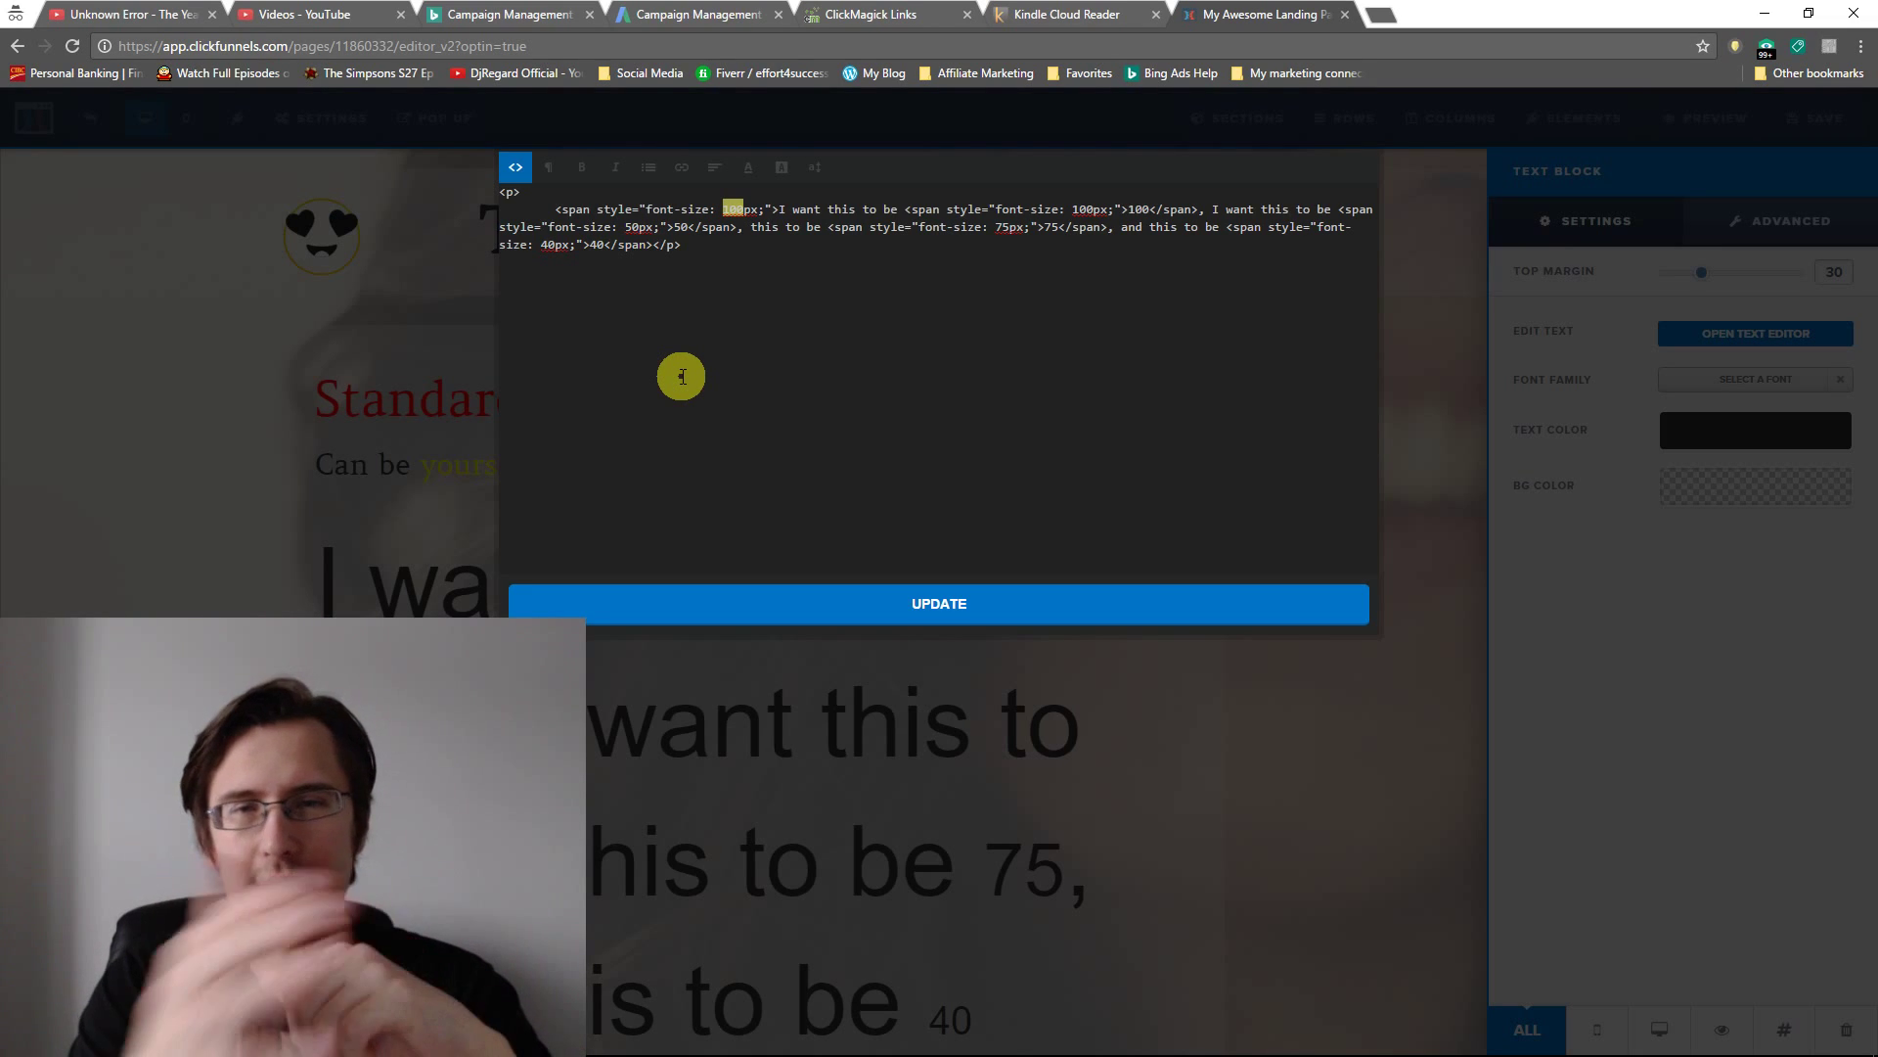
{"action": "type", "text": "60"}
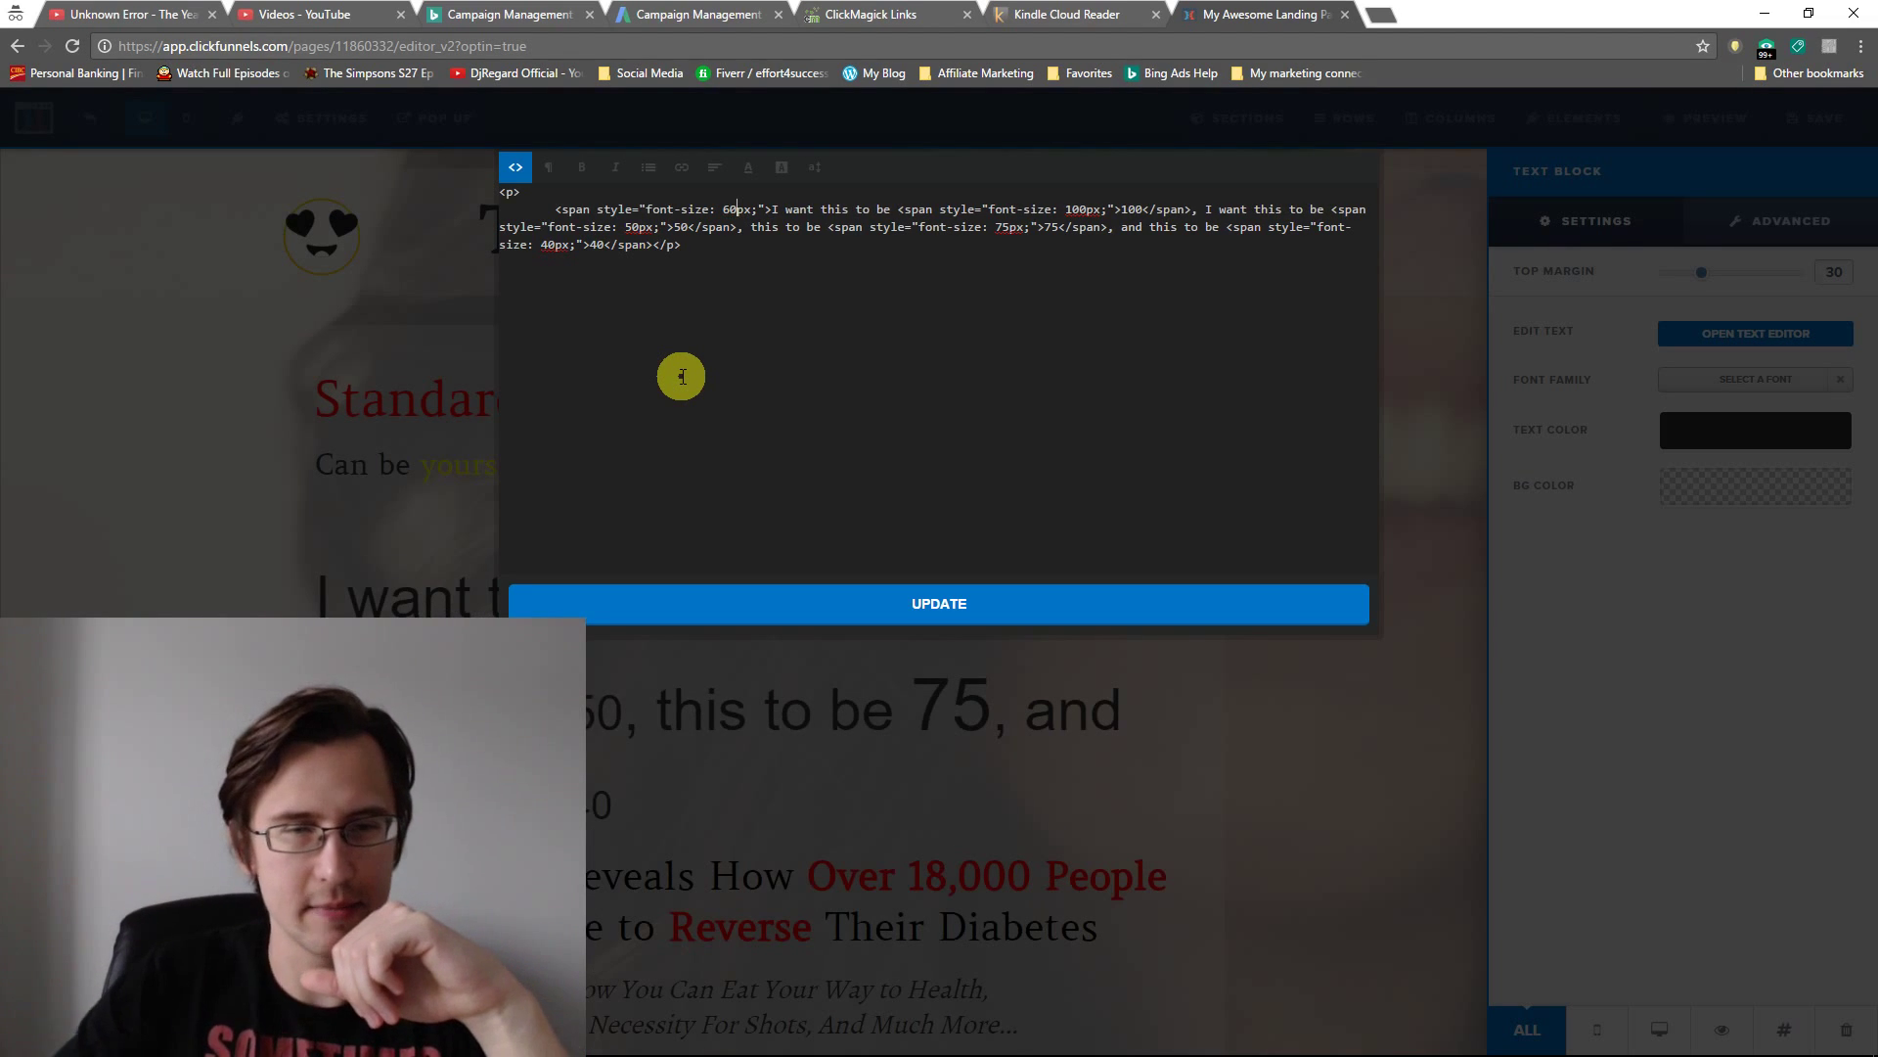
{"action": "left_click", "coordinate": [809, 602]}
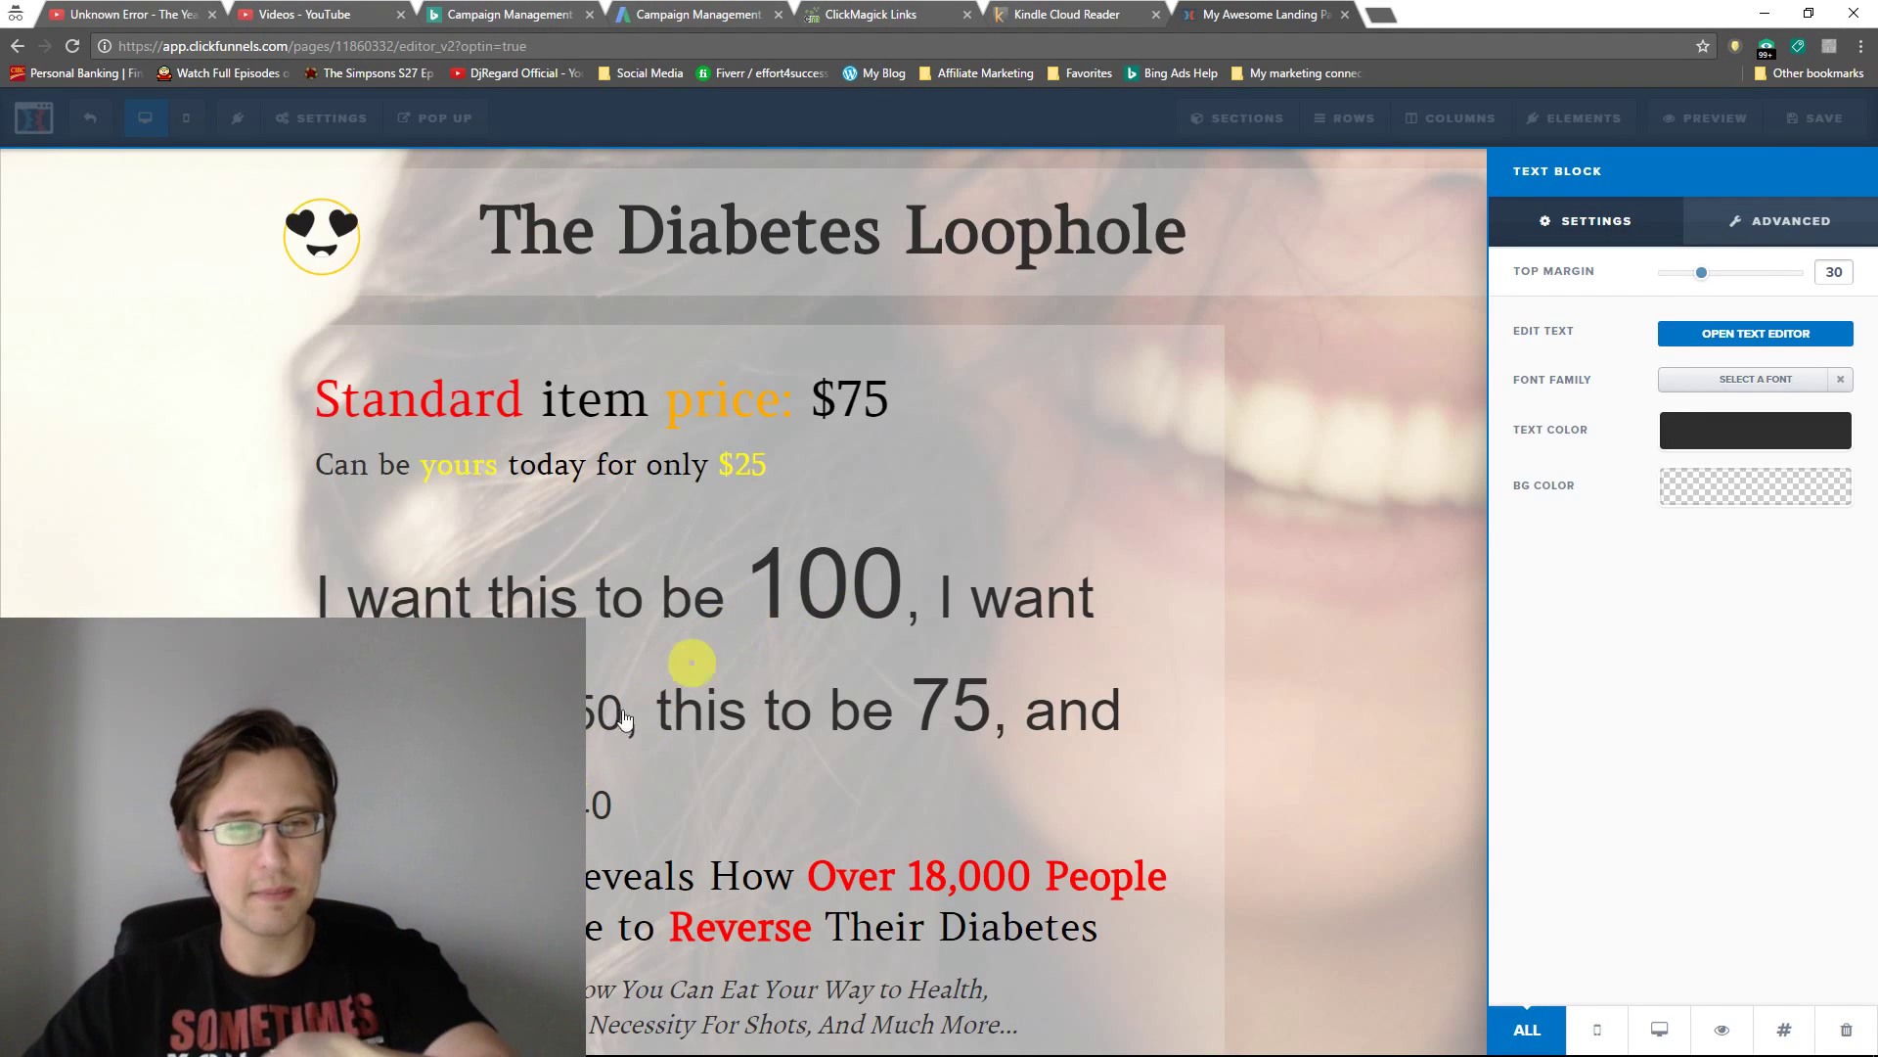
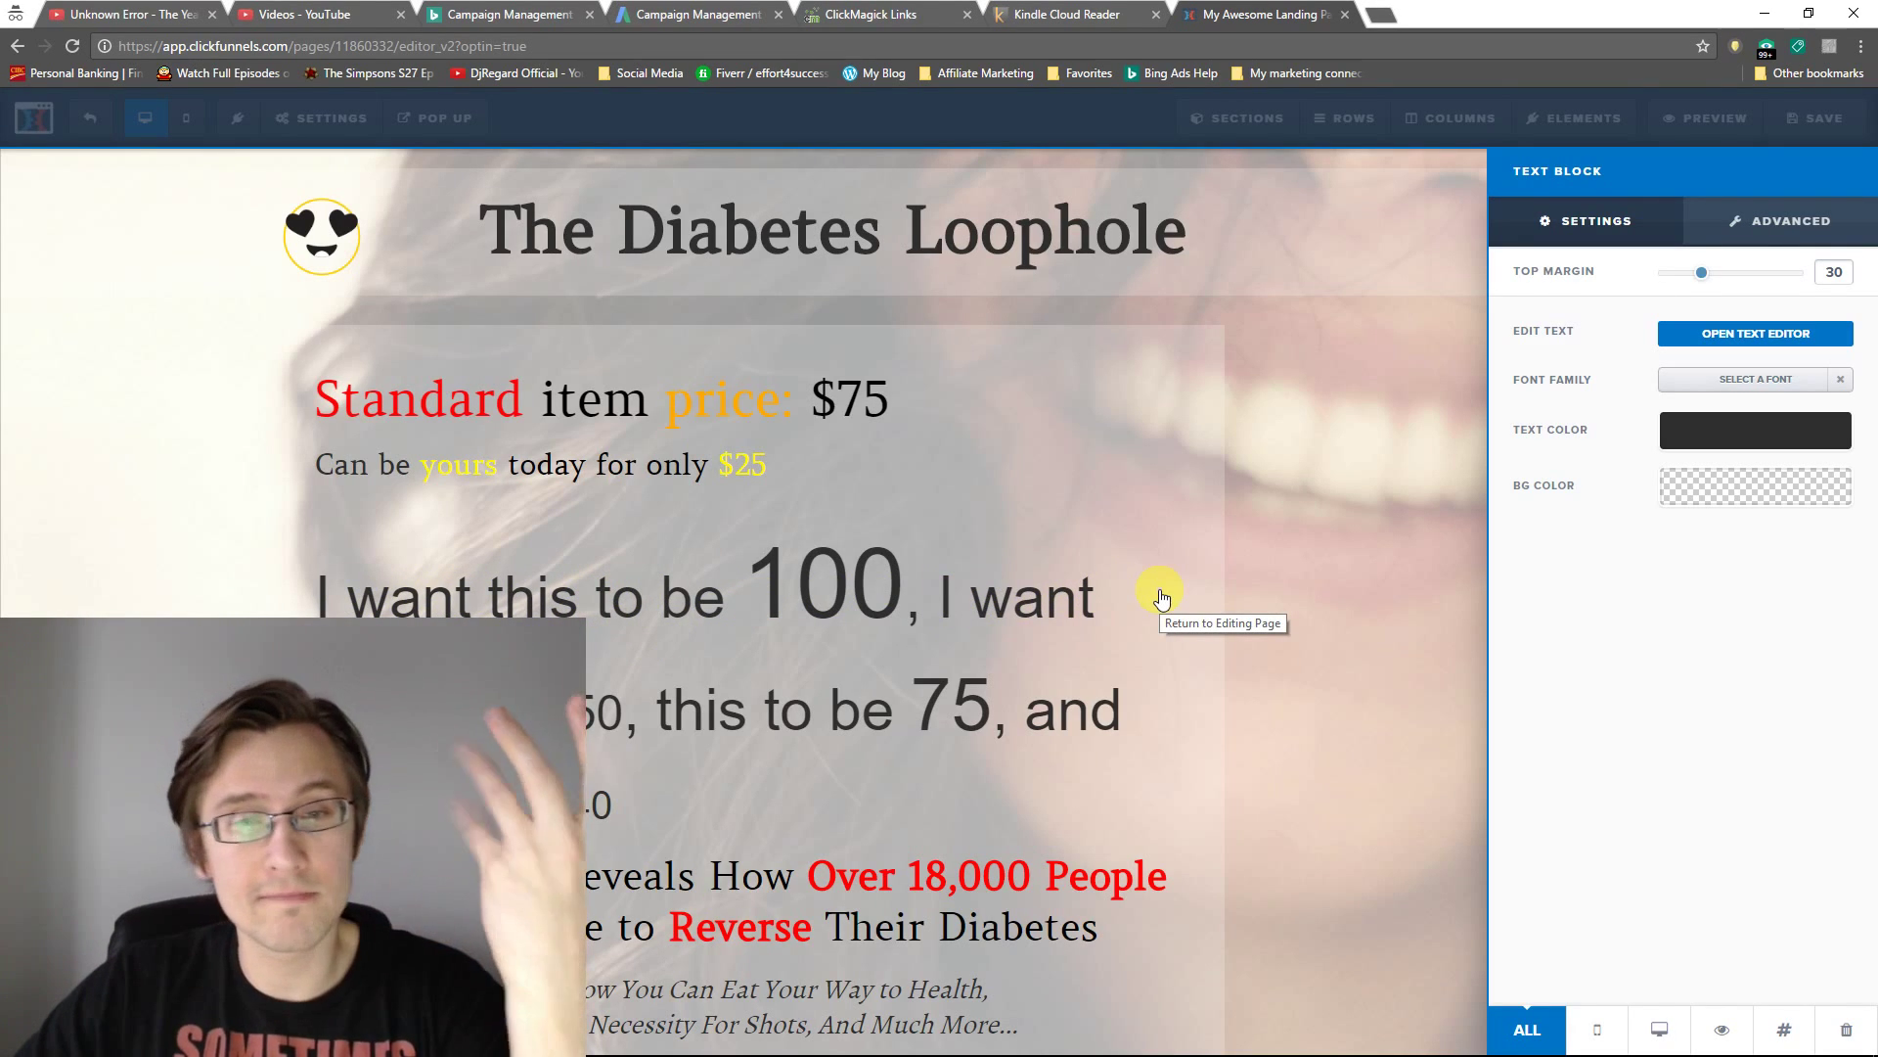
Insert a closing </span> tag directly after the first "I want this to be" in the HTML source and update the text block
{"action": "left_click", "coordinate": [1736, 333]}
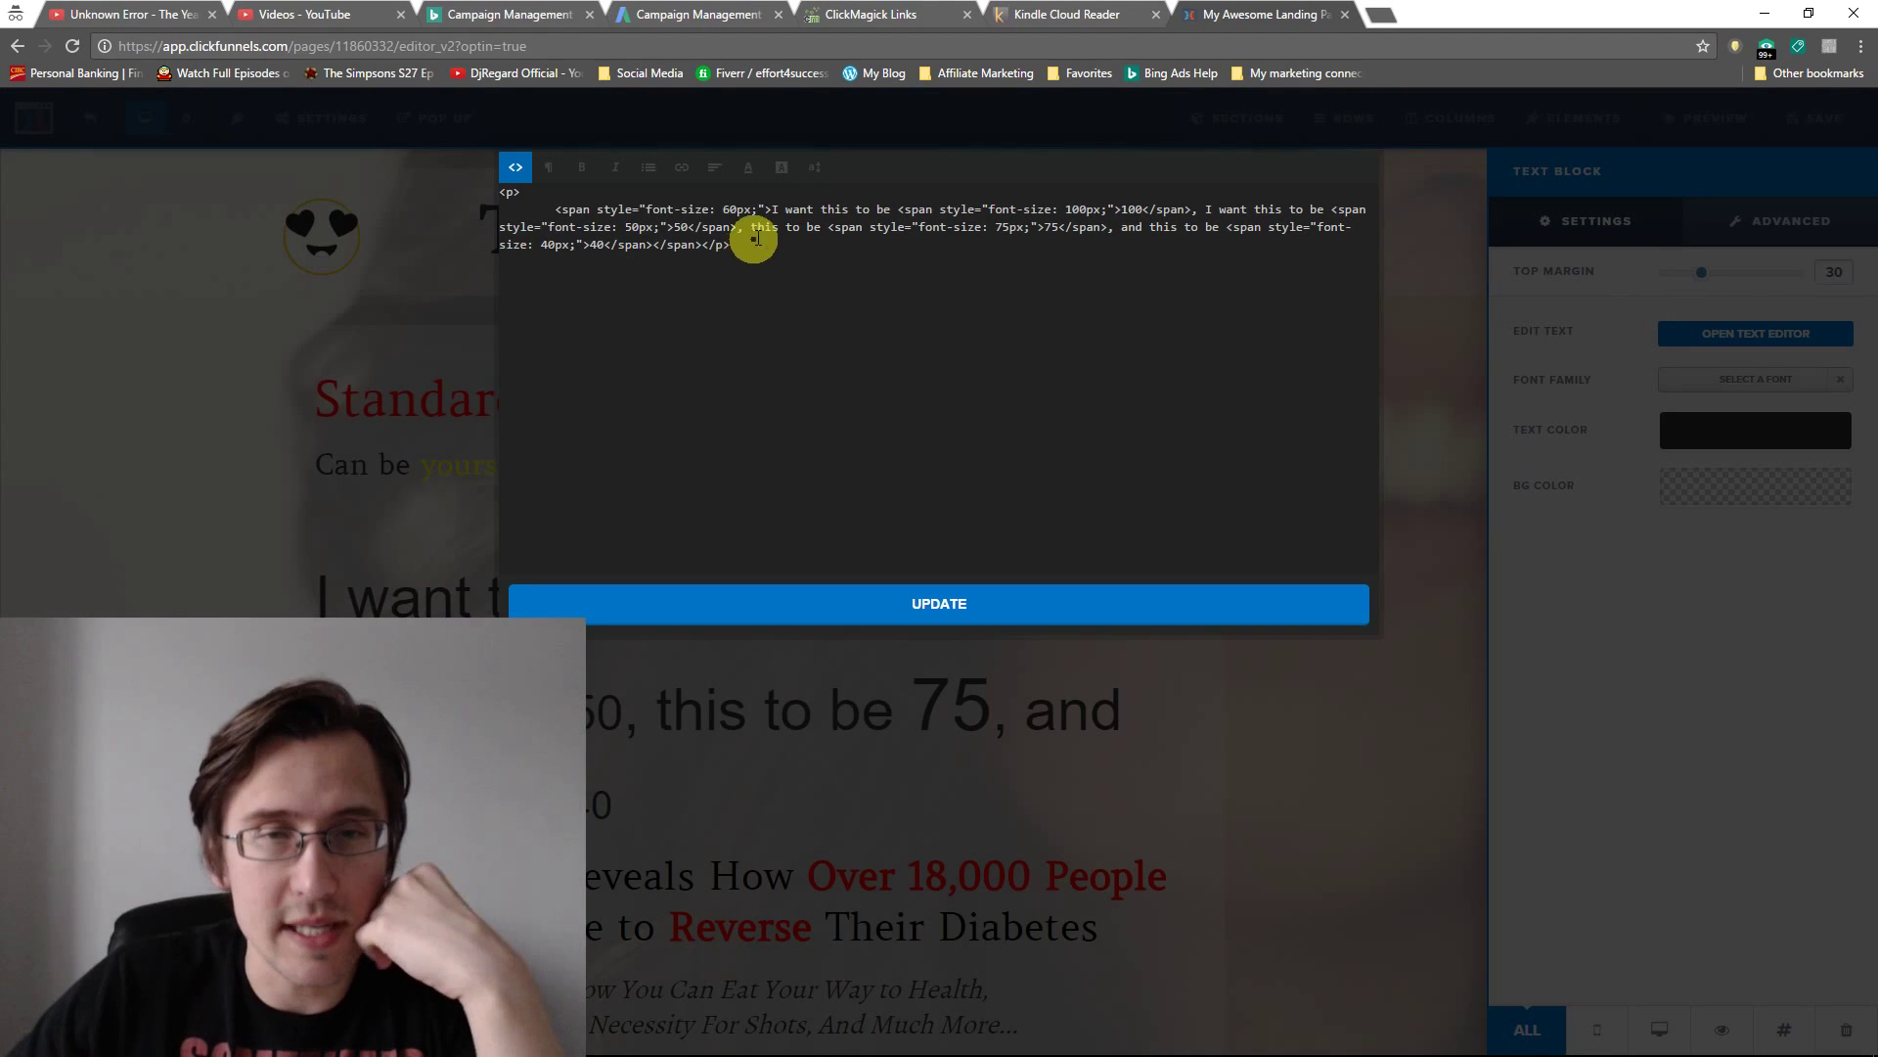
{"action": "left_click", "coordinate": [852, 603]}
{"action": "left_click", "coordinate": [1675, 334]}
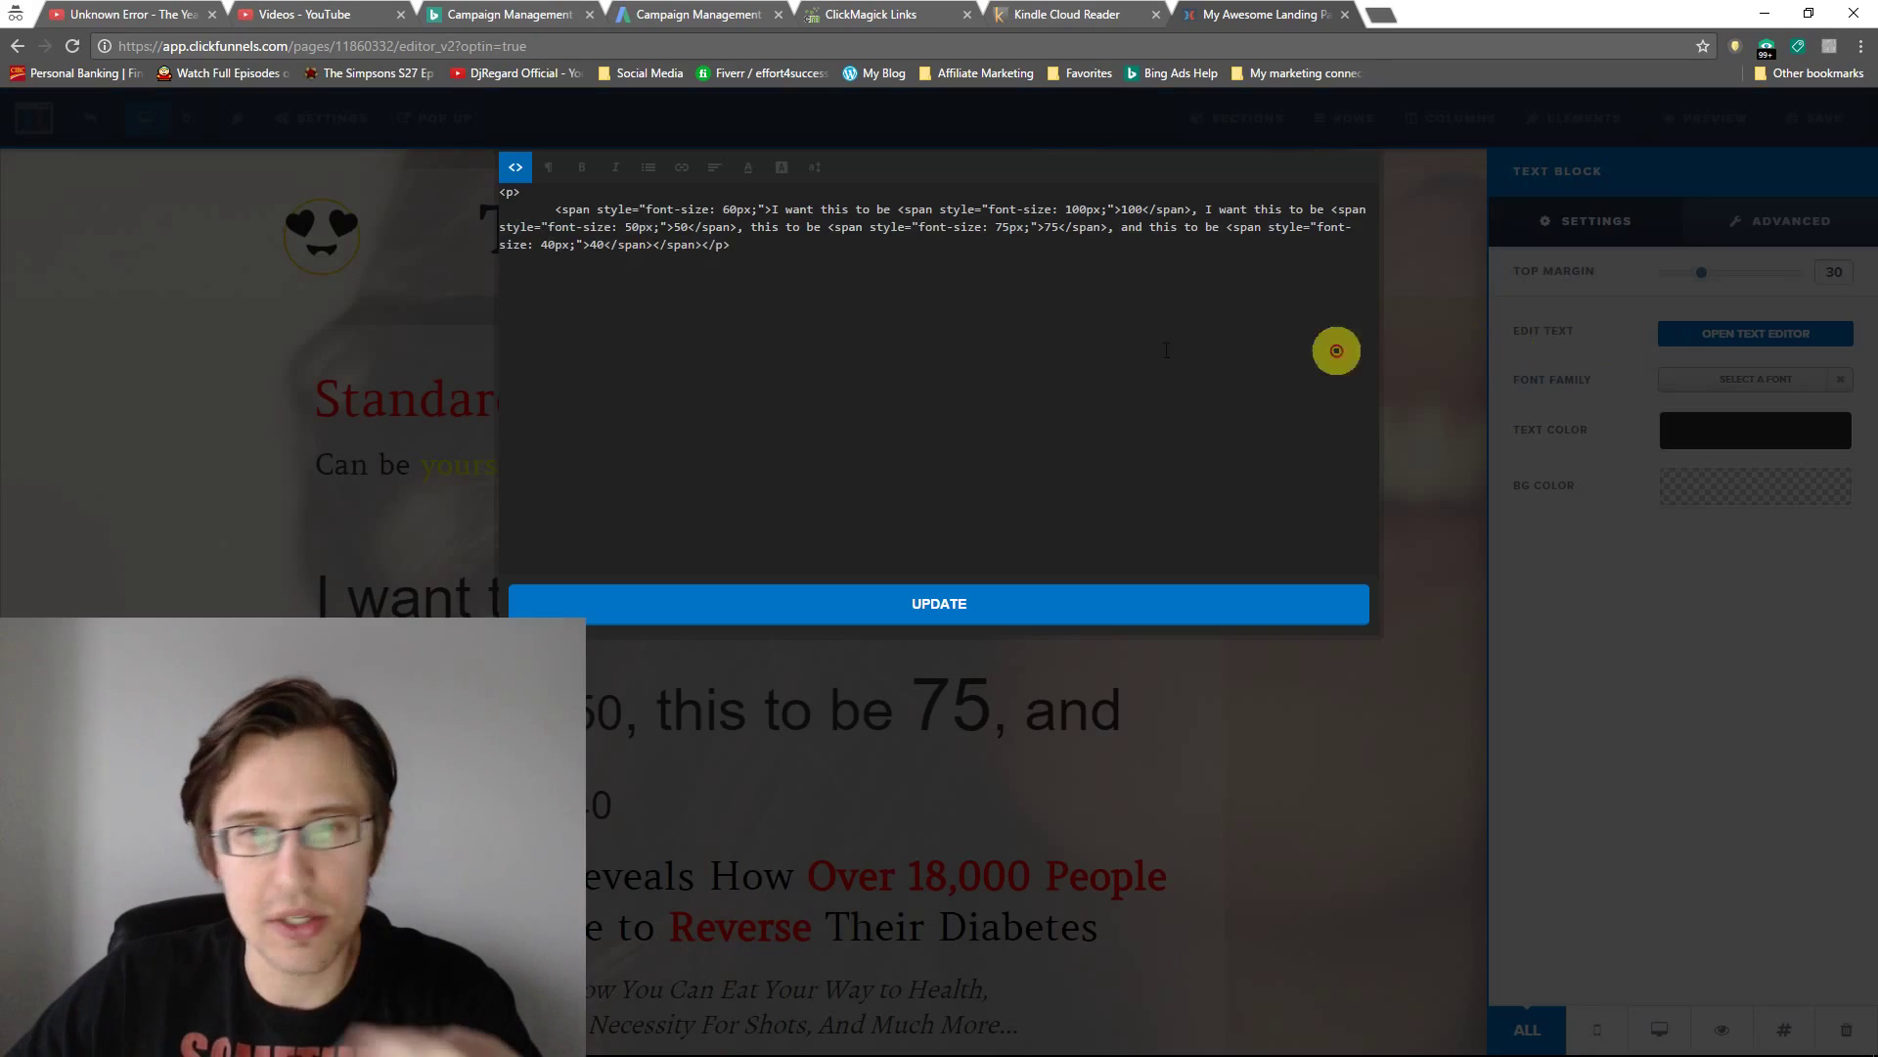
{"action": "left_click", "coordinate": [890, 209]}
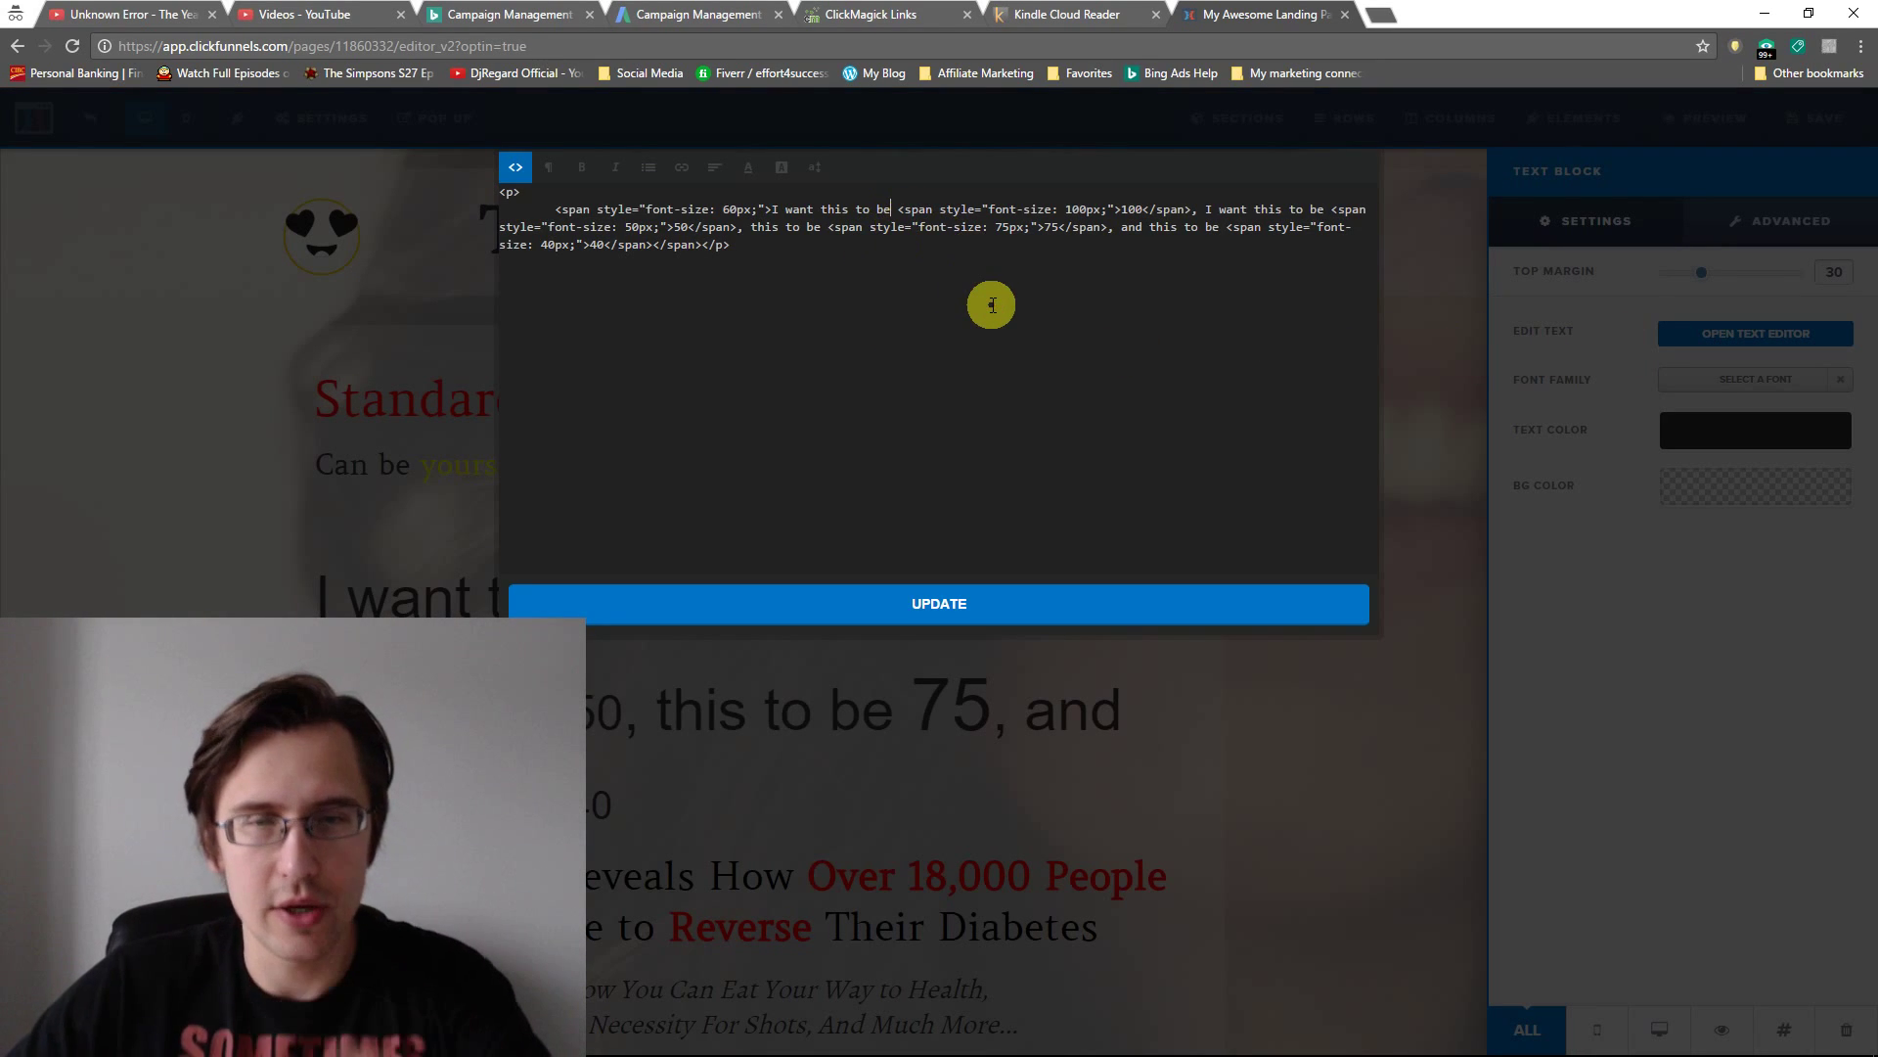
{"action": "type", "text": "</span>"}
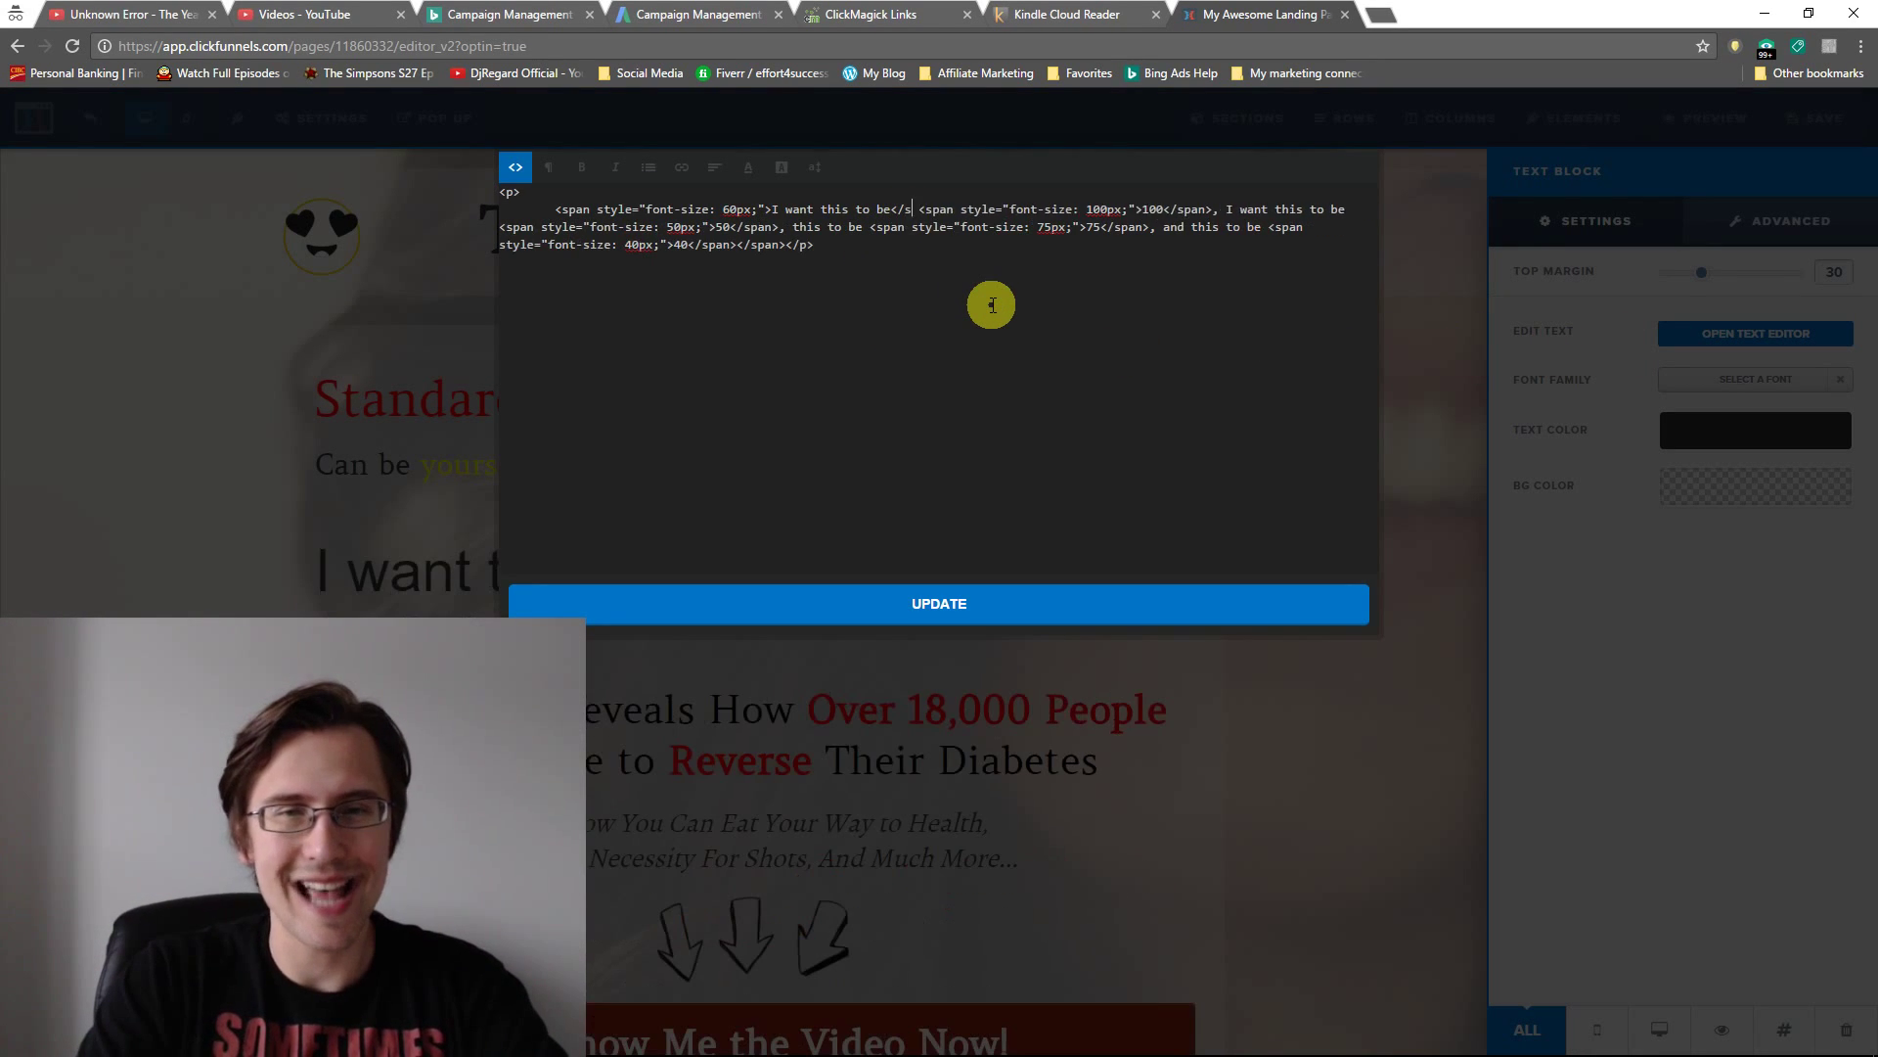
{"action": "left_click", "coordinate": [885, 603]}
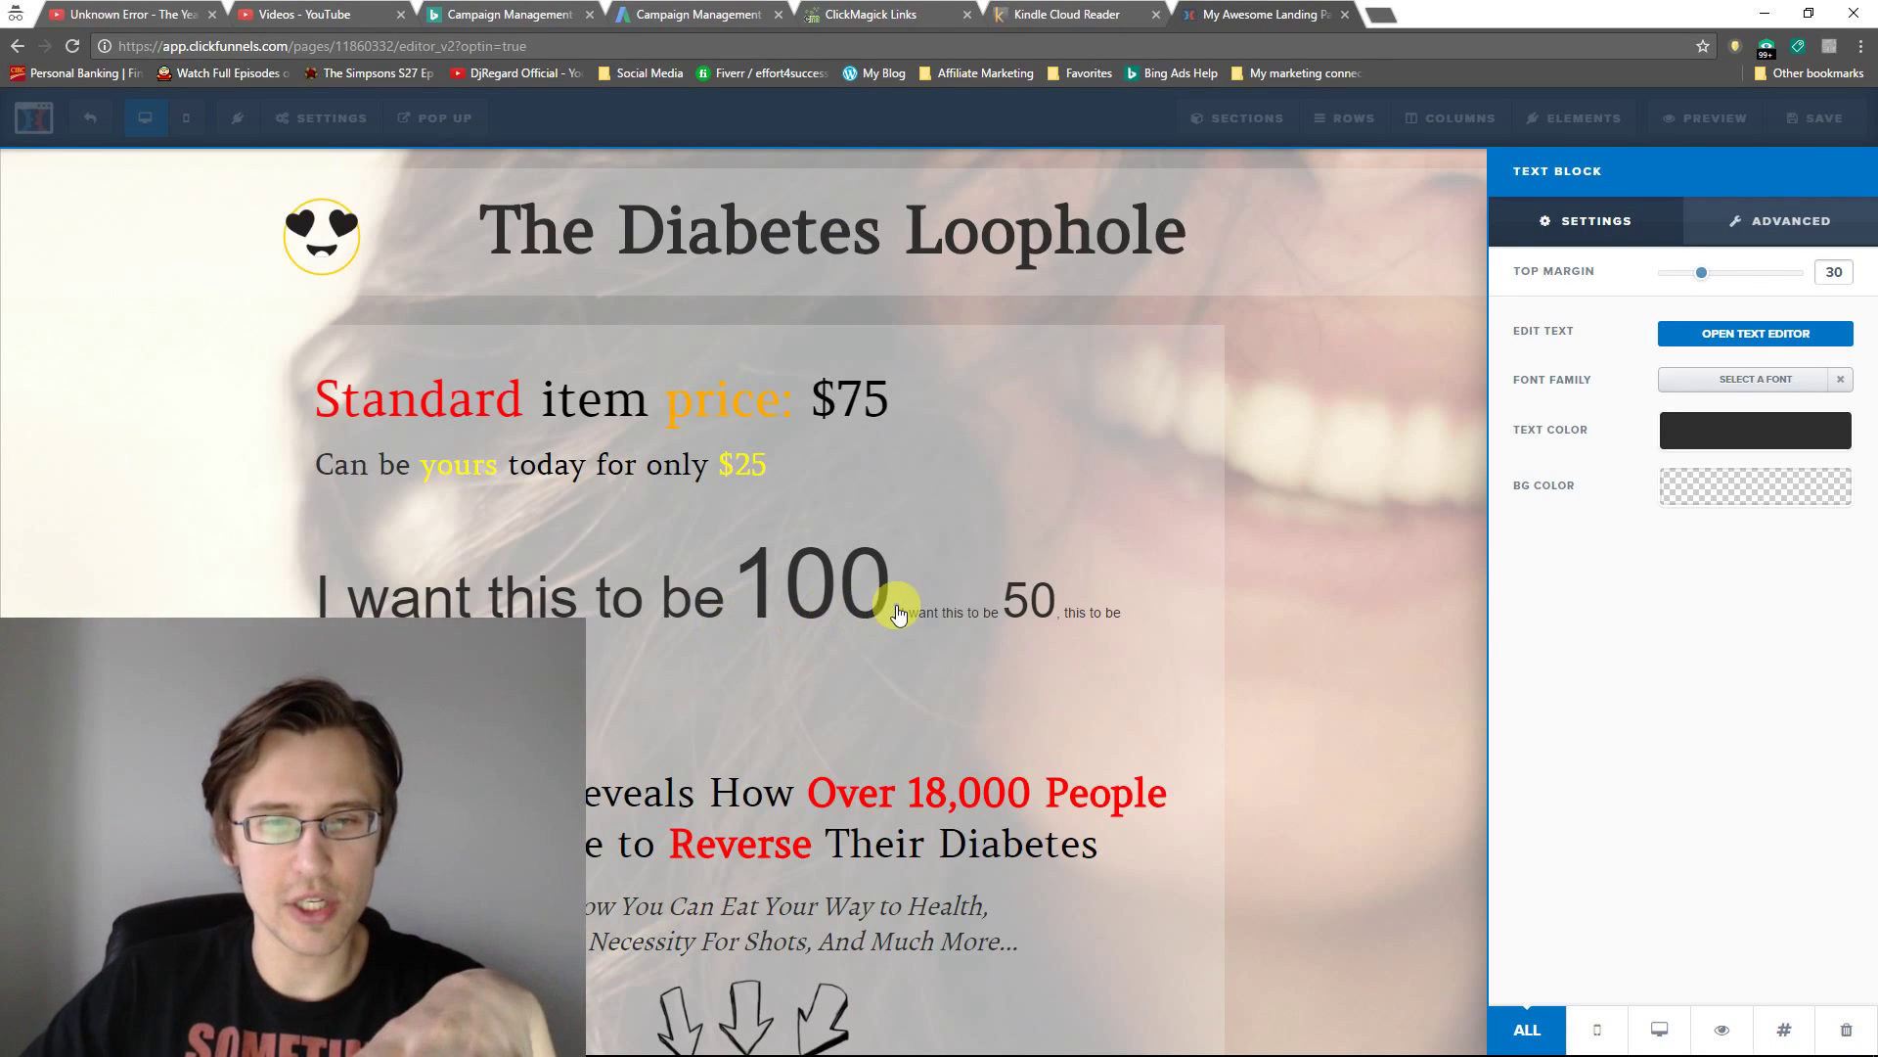
Copy the opening 60px span tag to directly after "100</span>" in the HTML source, set the copy's font-size to 55px, and update
{"action": "left_click", "coordinate": [1731, 340]}
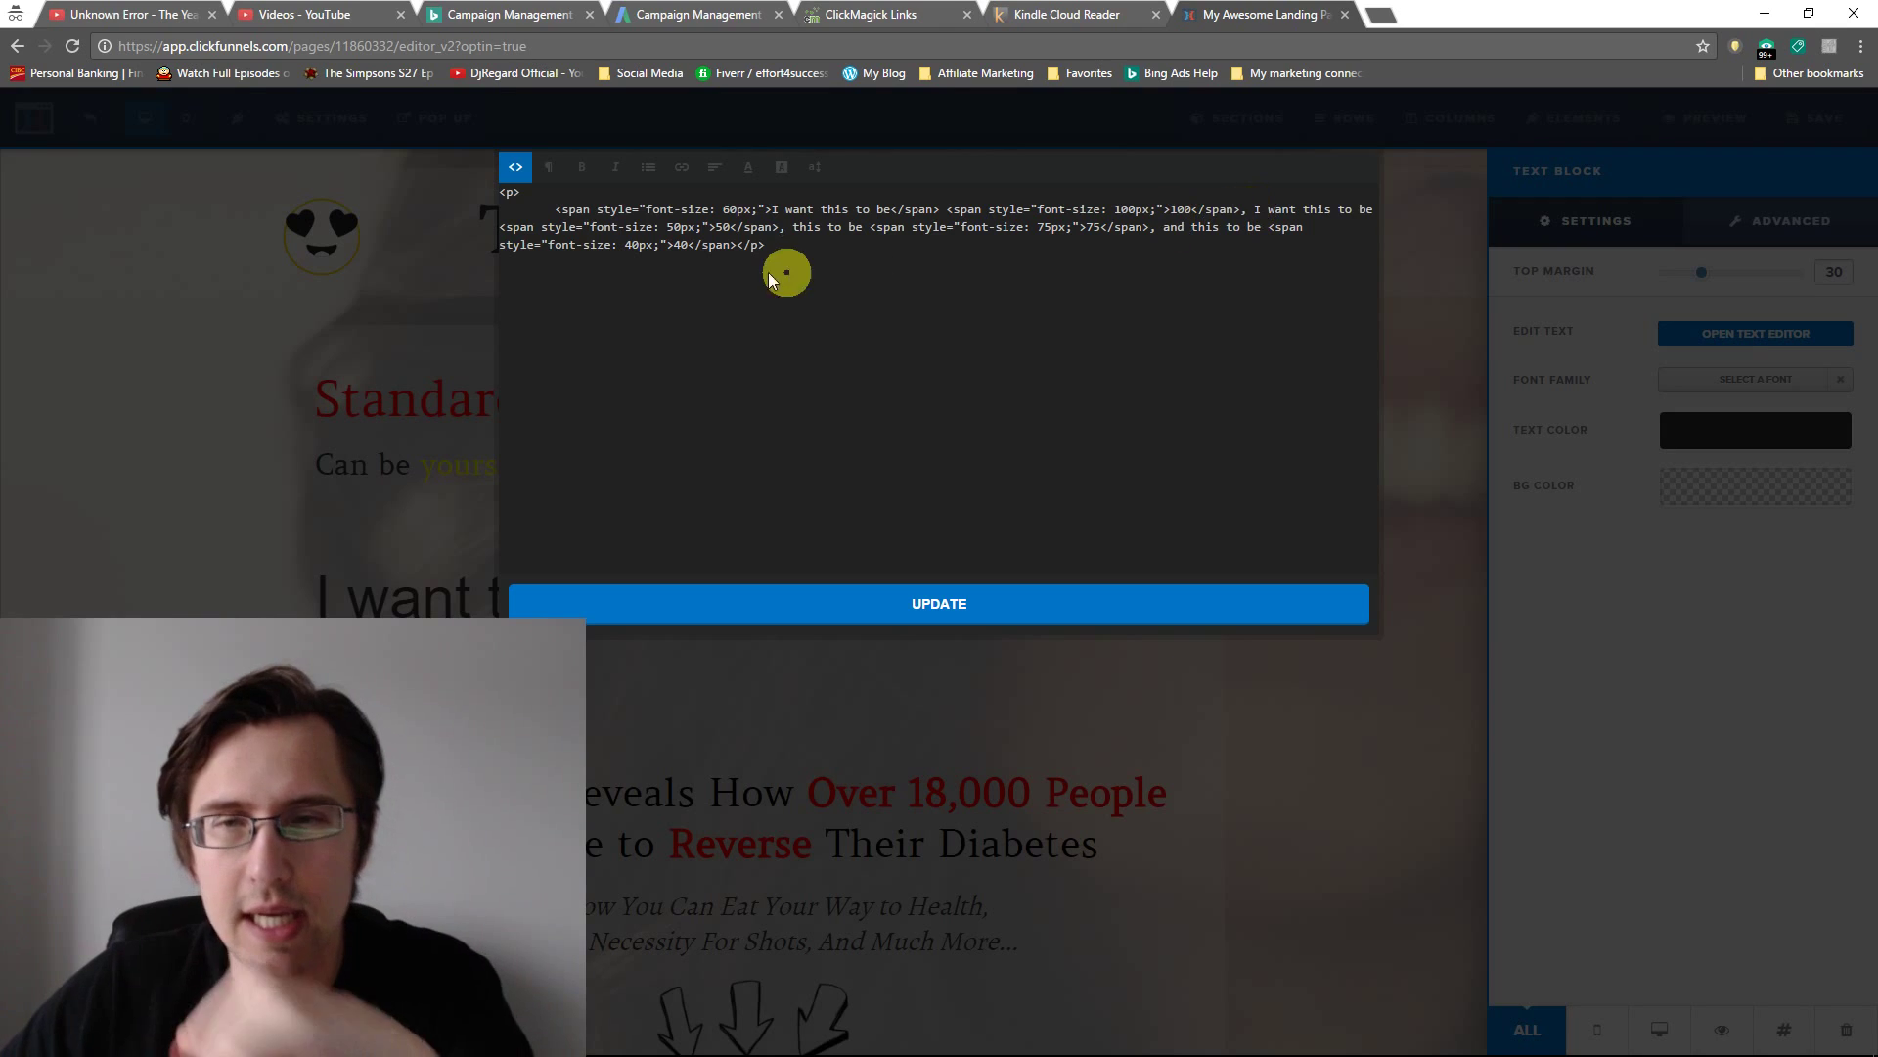
{"action": "left_click", "coordinate": [555, 211]}
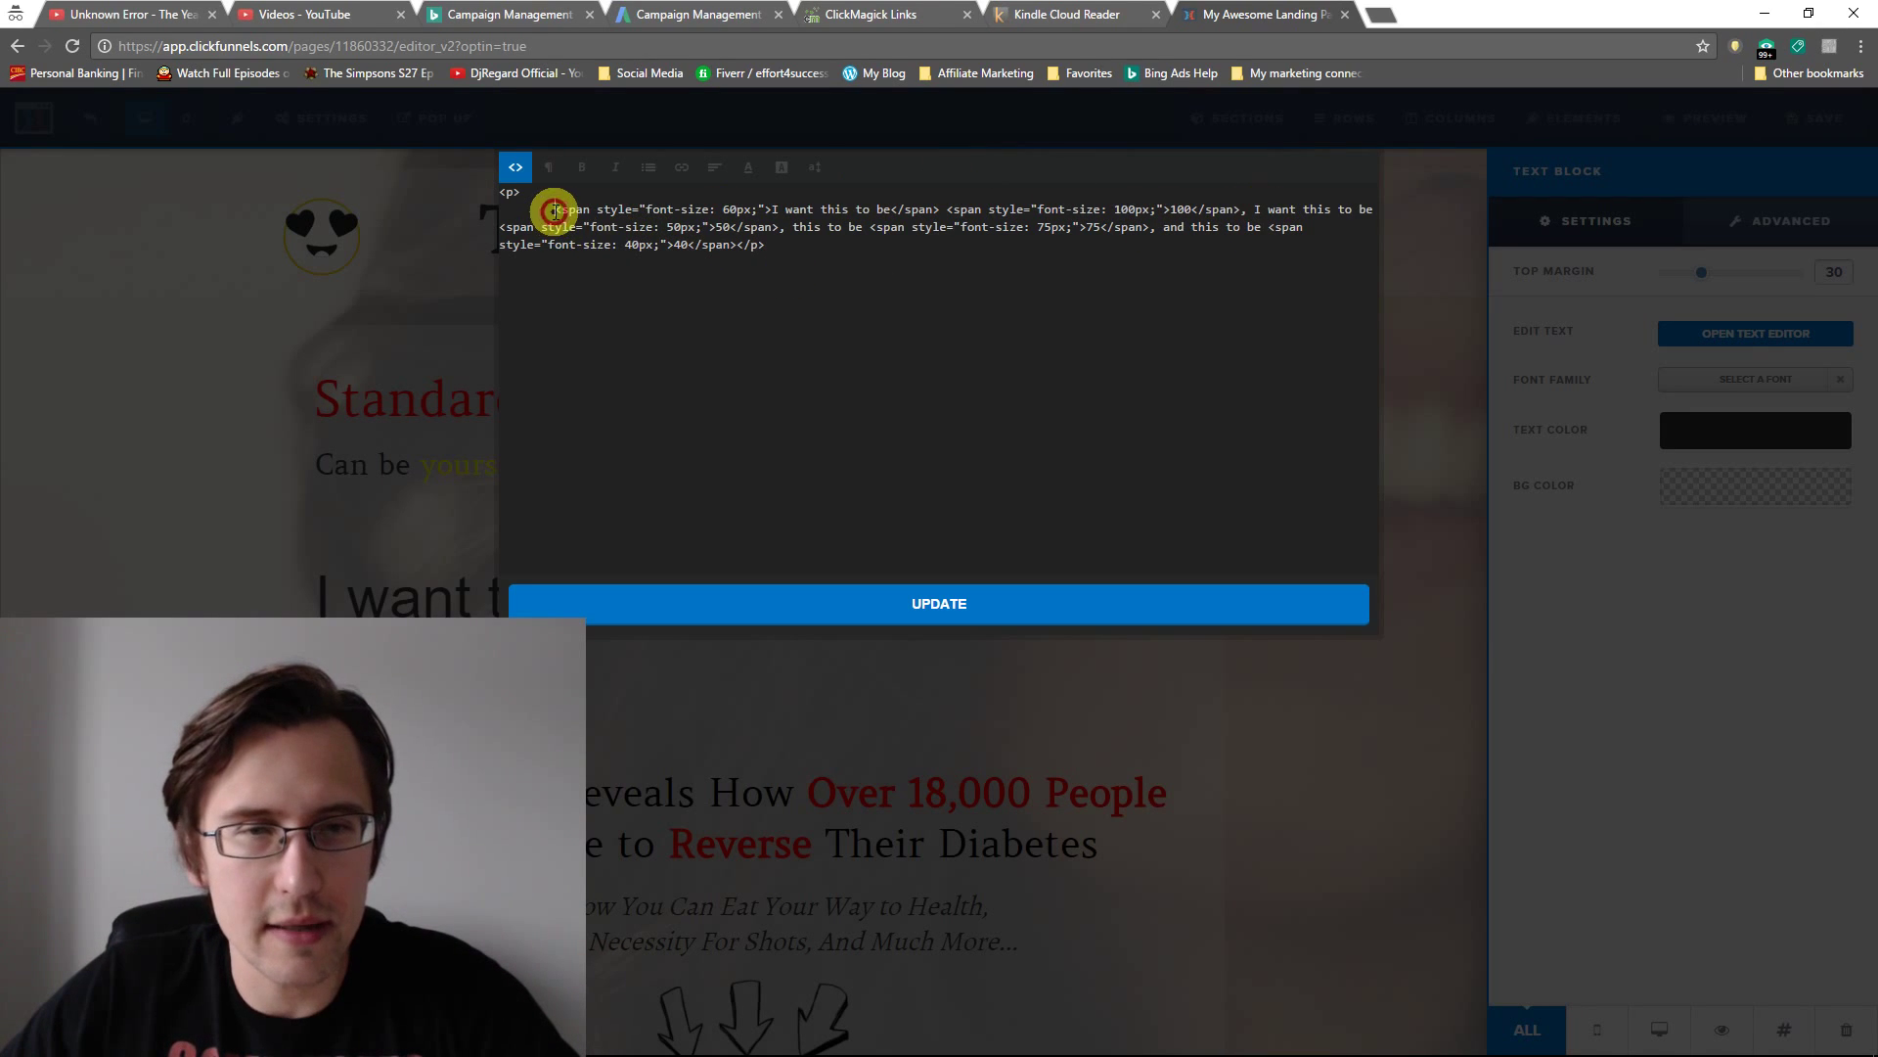
{"action": "left_click_drag", "start_coordinate": [554, 210], "coordinate": [772, 209]}
{"action": "key", "text": "ctrl+c"}
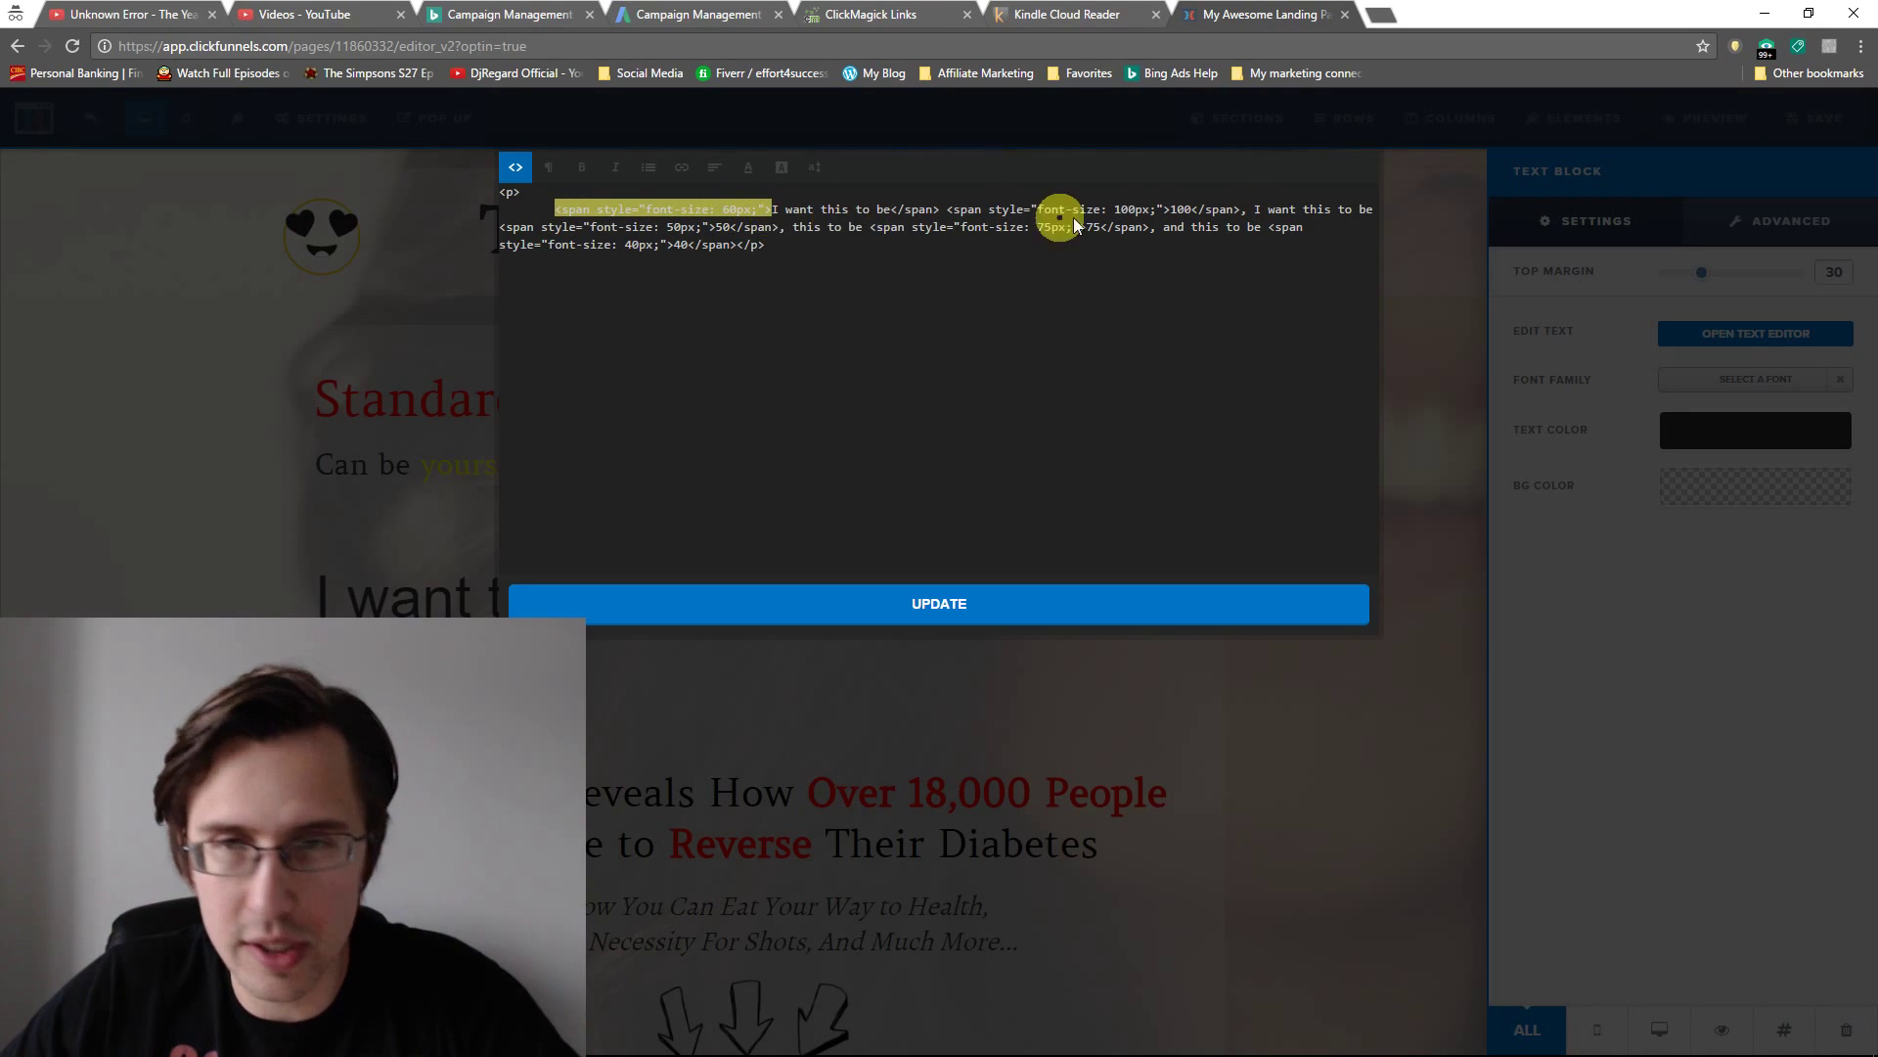
{"action": "left_click", "coordinate": [1256, 211]}
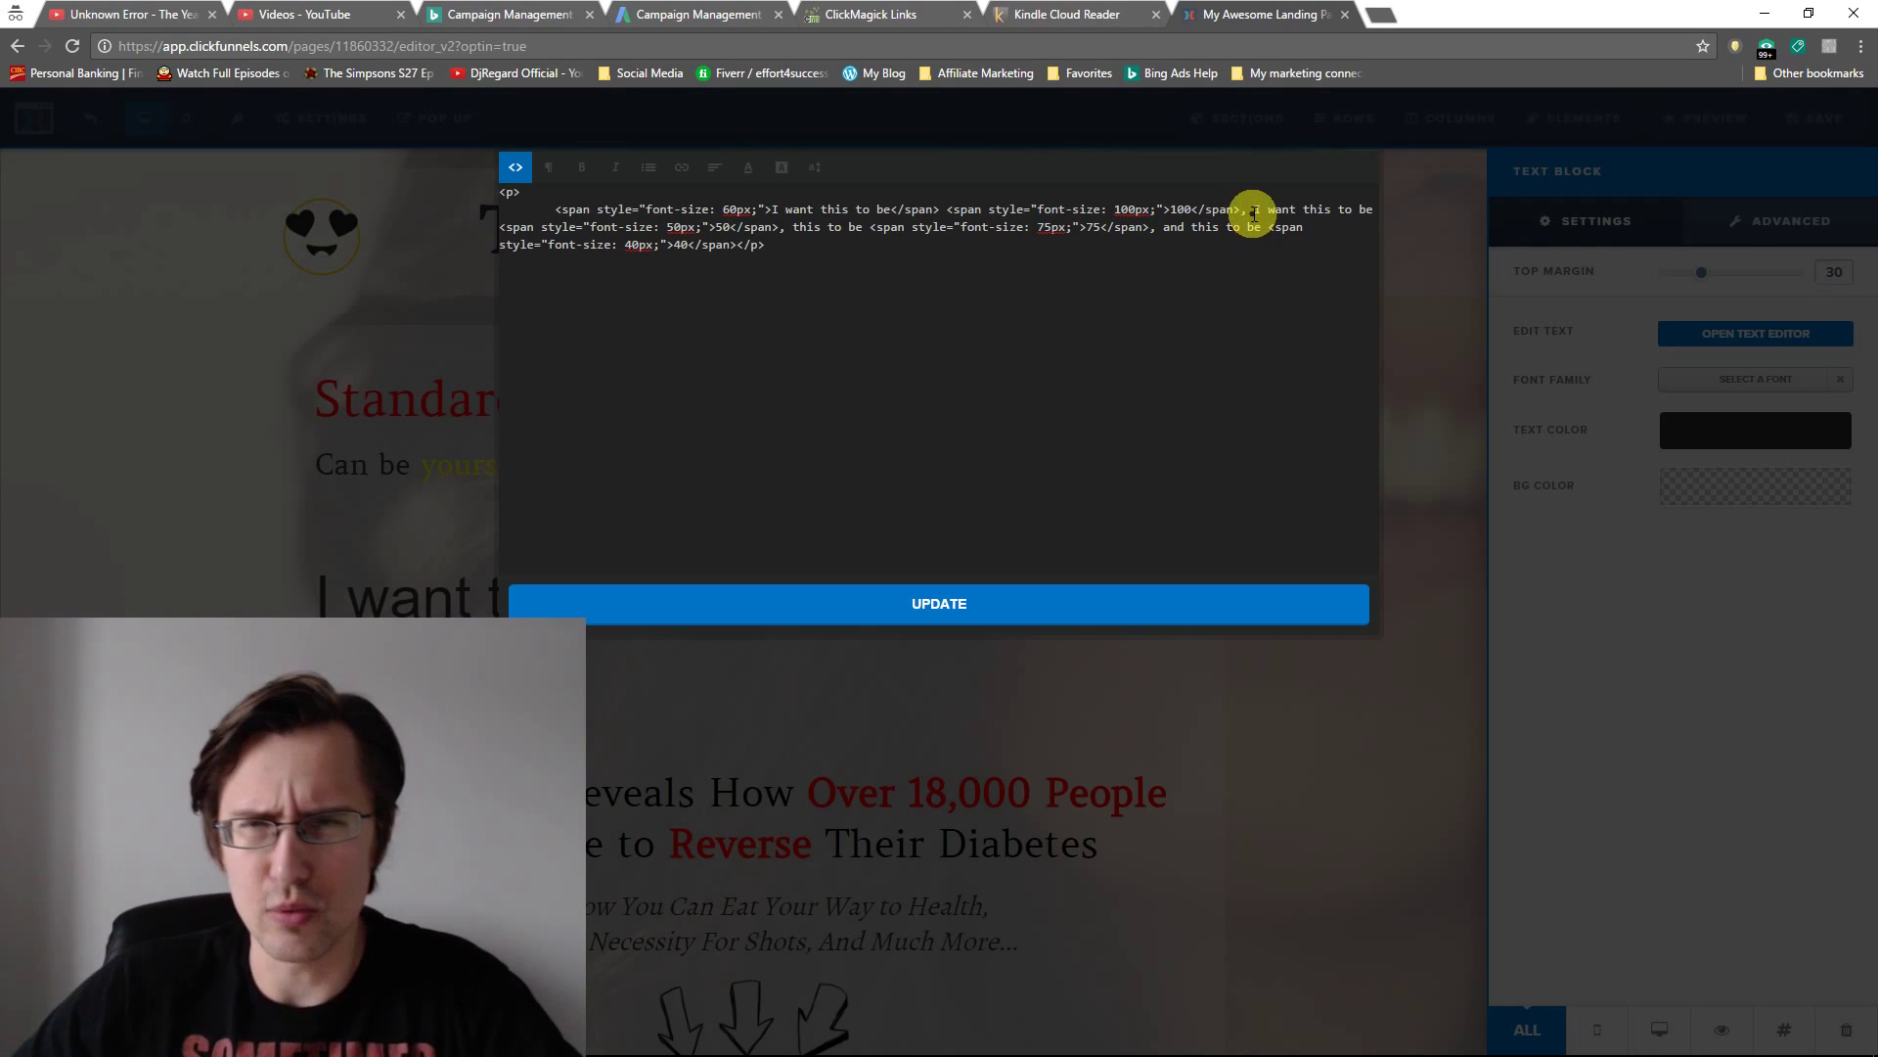
{"action": "key", "text": "ctrl+v"}
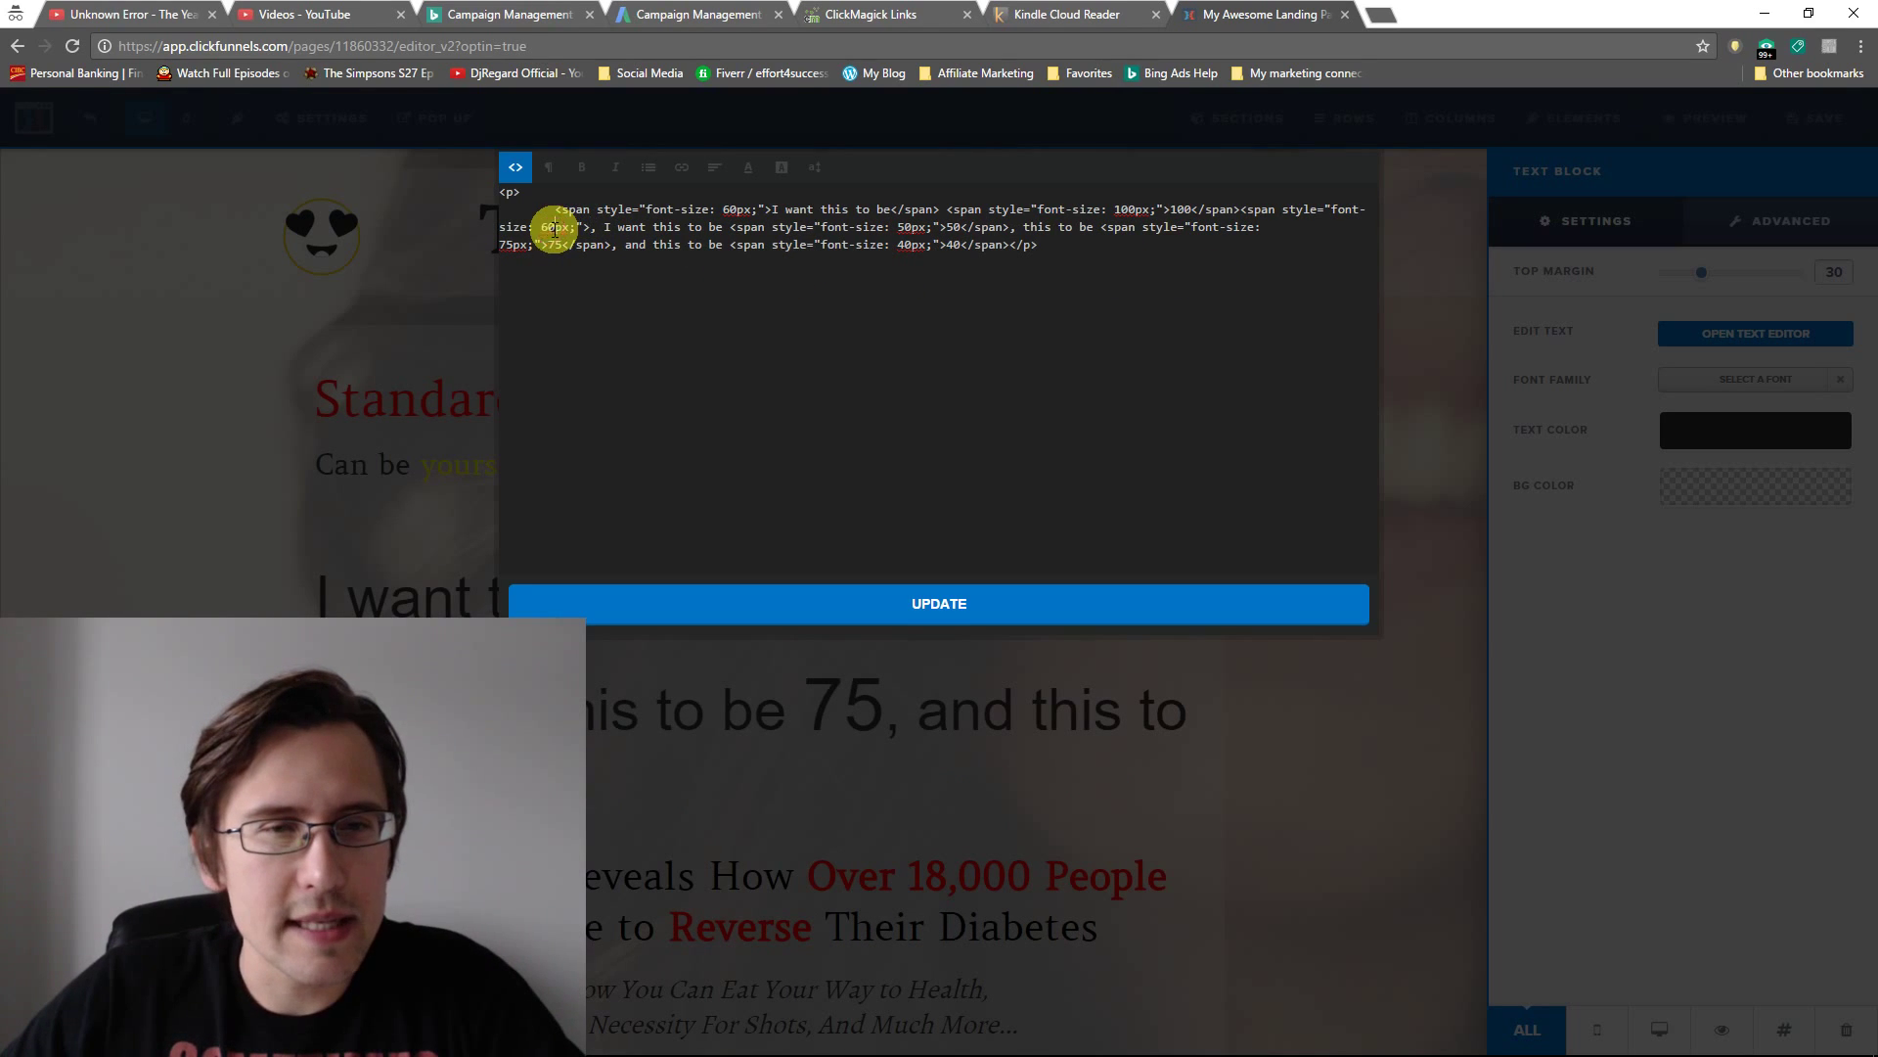
{"action": "left_click_drag", "start_coordinate": [540, 227], "coordinate": [549, 227]}
{"action": "type", "text": "55"}
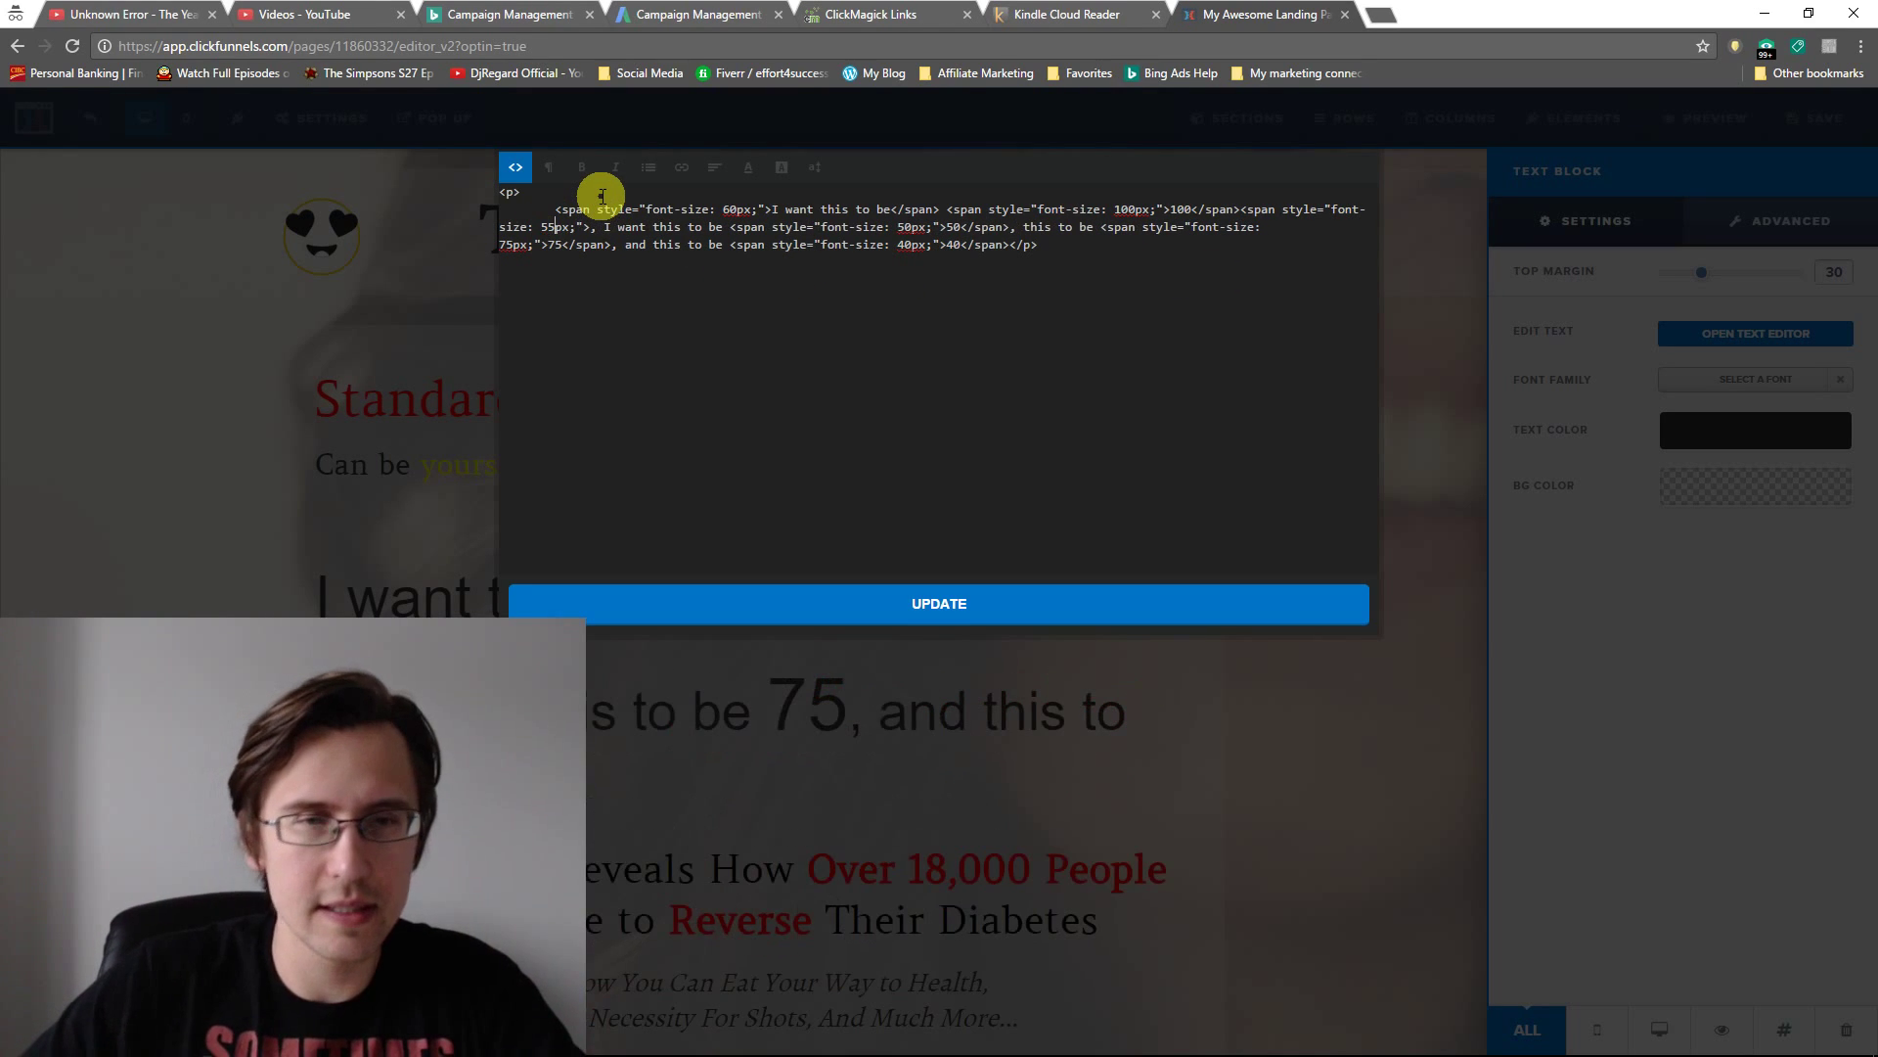
{"action": "left_click", "coordinate": [679, 587]}
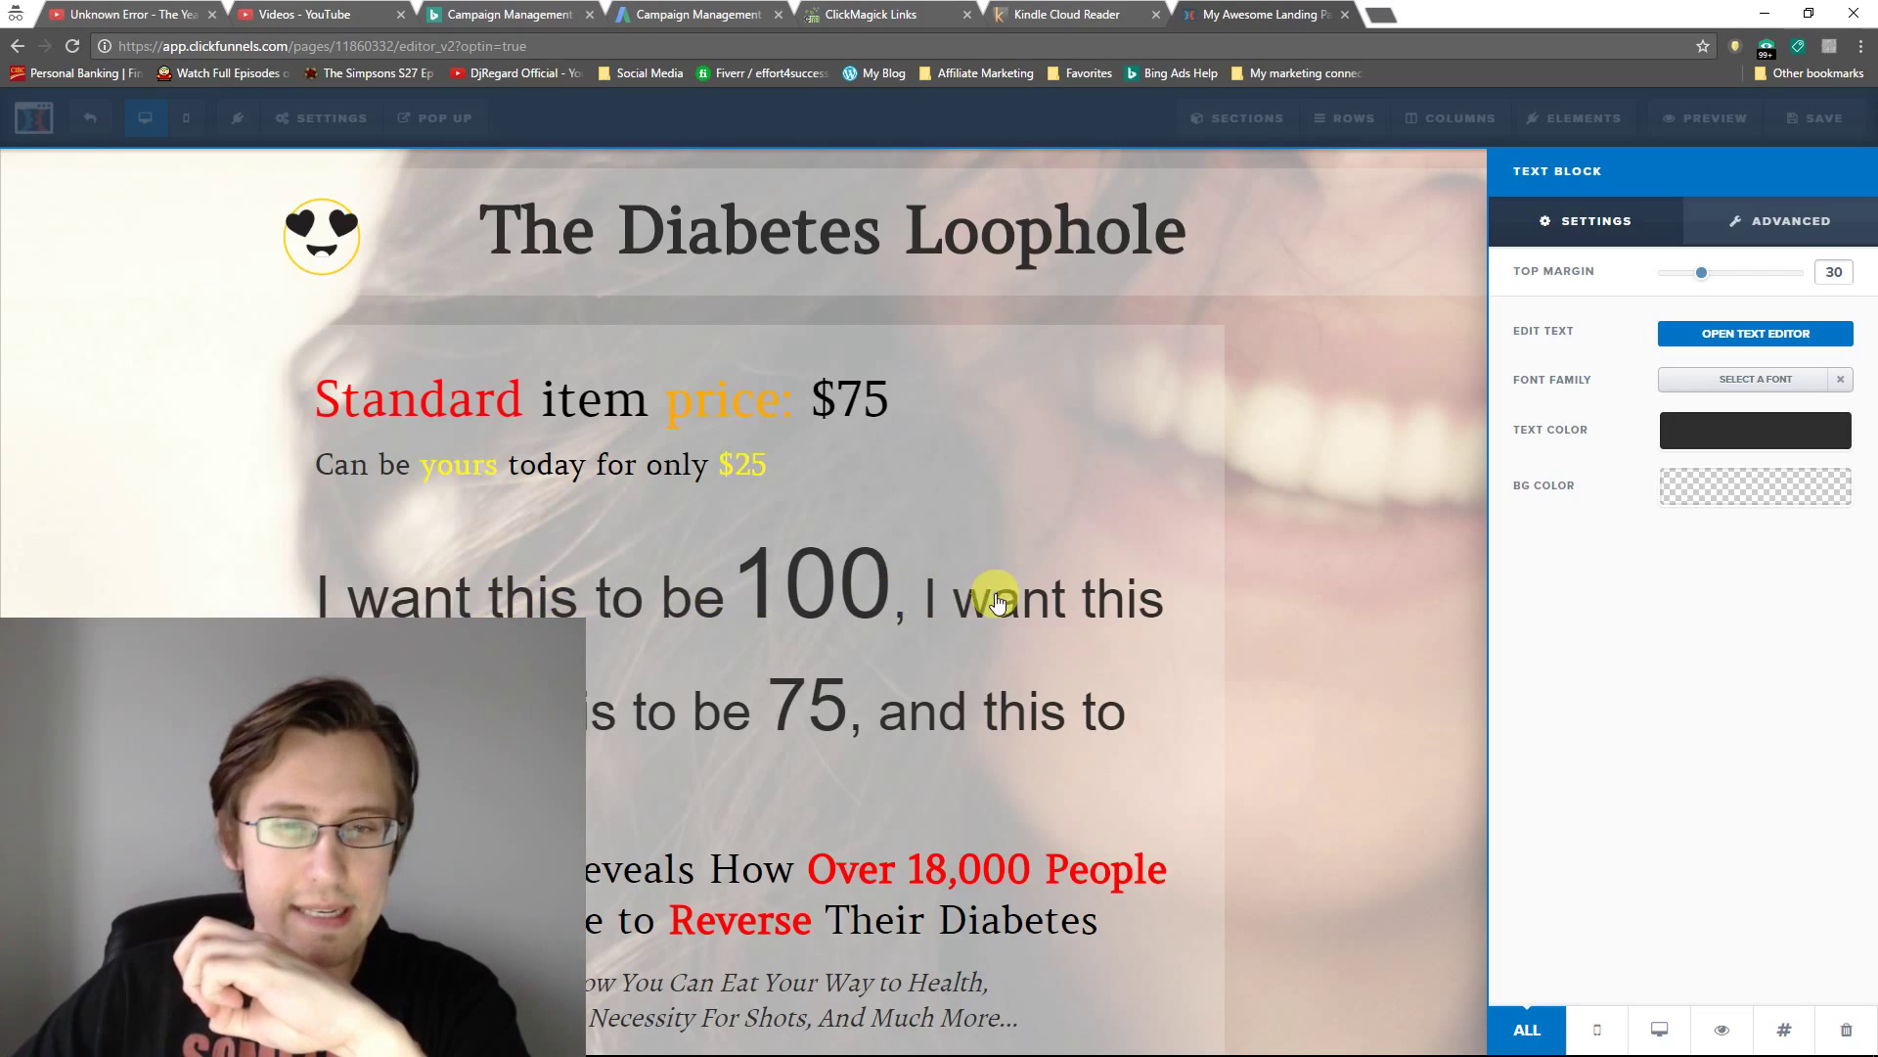
Set the font-size of the span opening directly after "100</span>" to 40px in the HTML source and update the text block
{"action": "left_click", "coordinate": [1742, 336]}
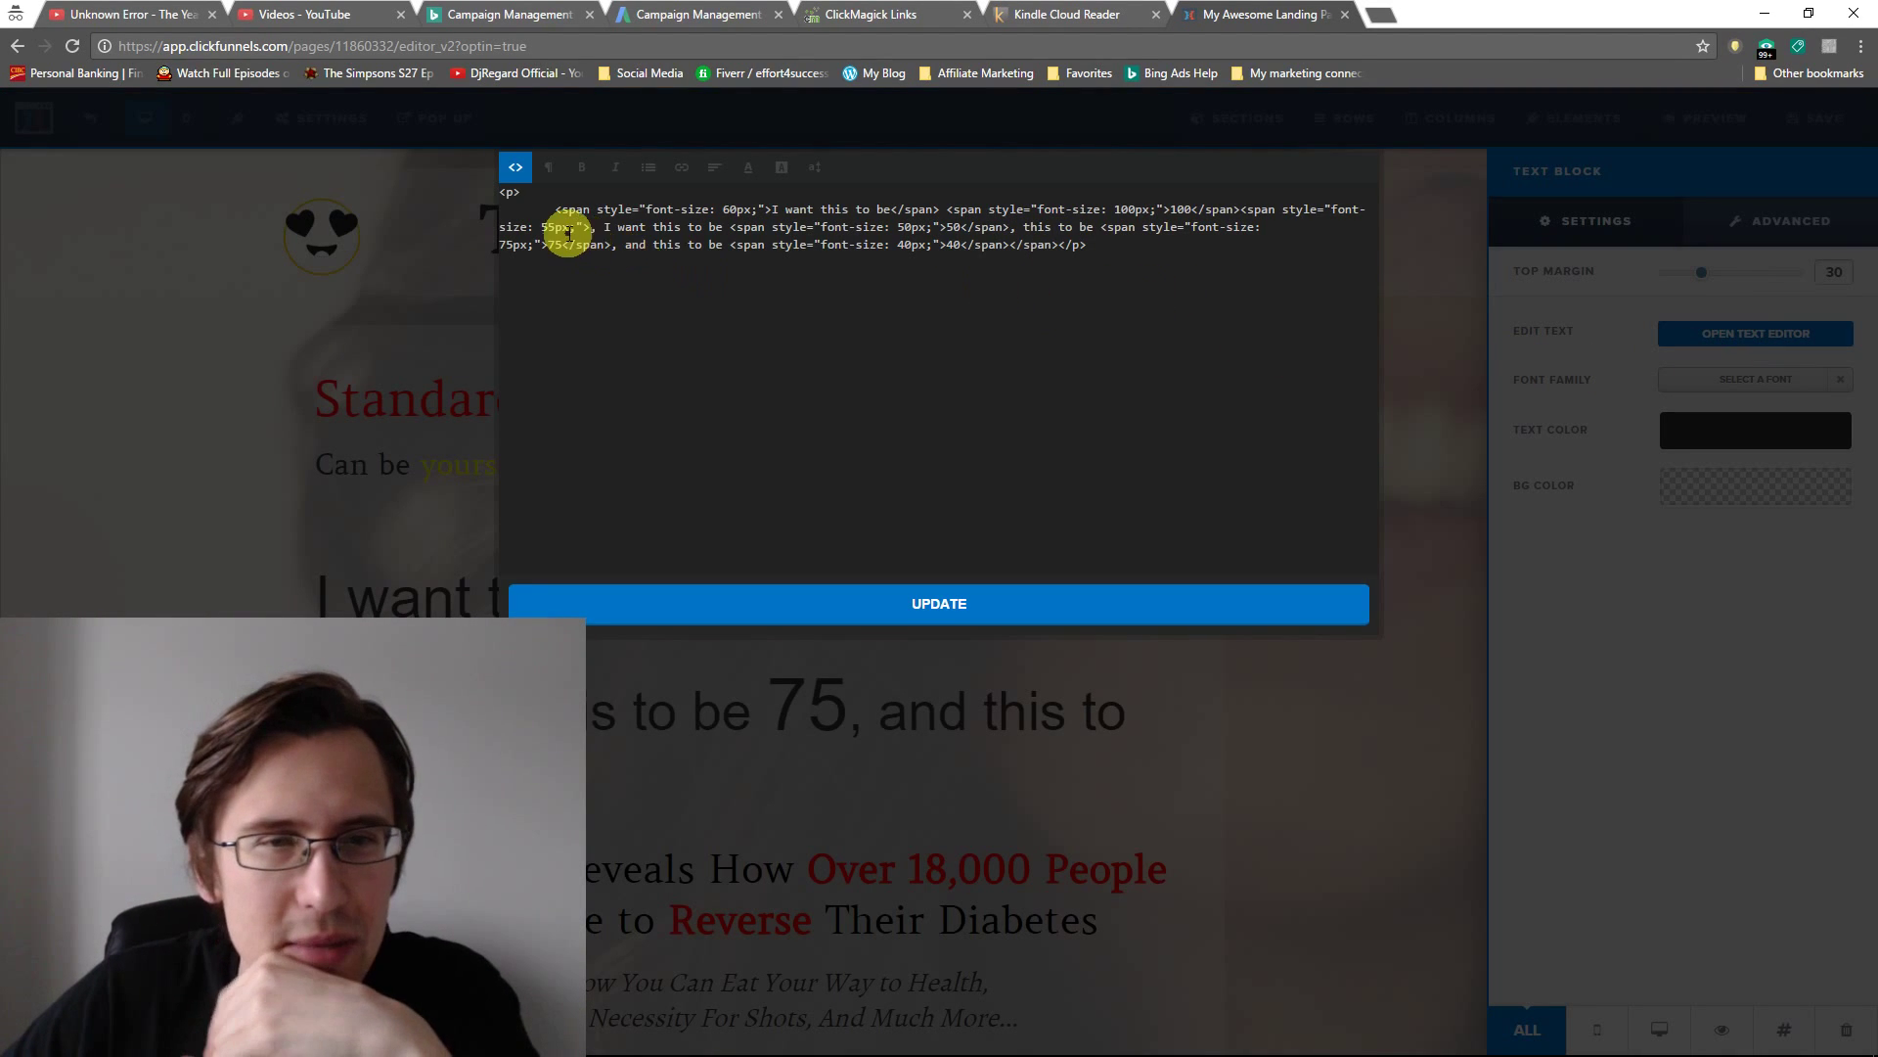
{"action": "left_click_drag", "start_coordinate": [554, 227], "coordinate": [539, 227]}
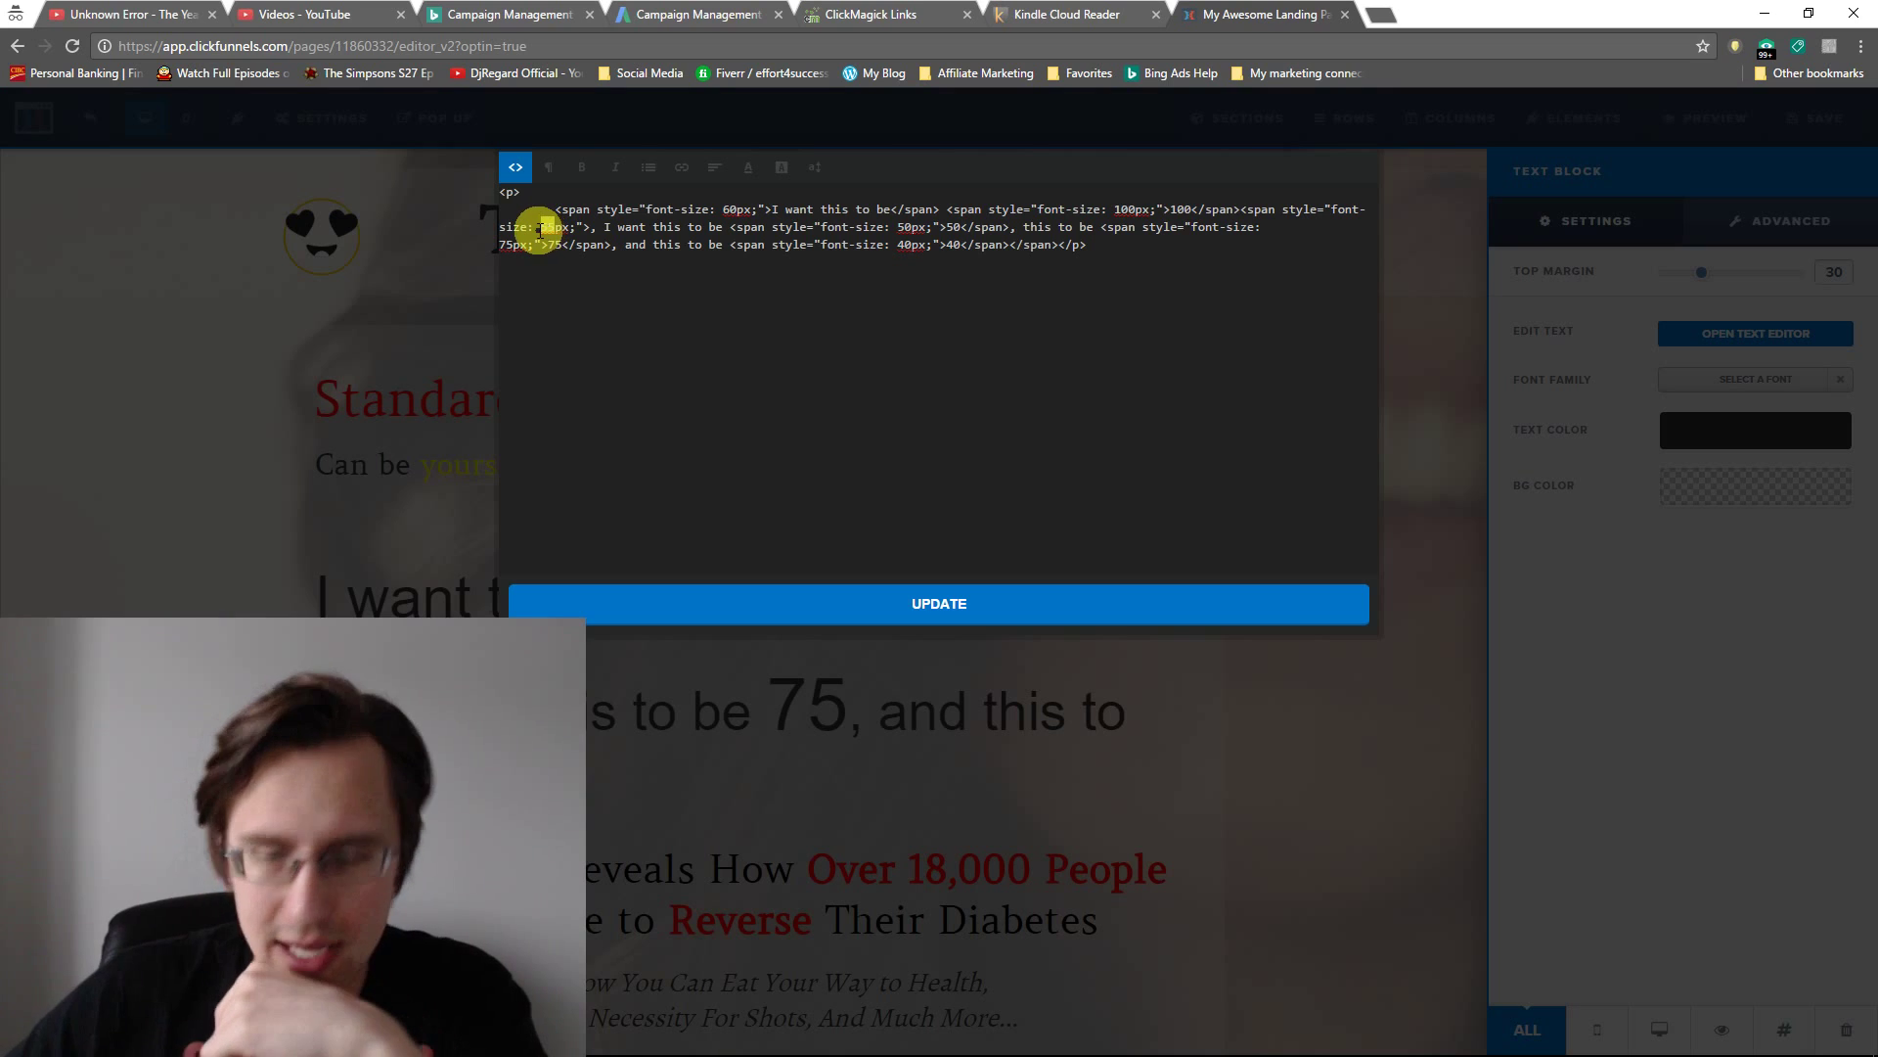
{"action": "type", "text": "30"}
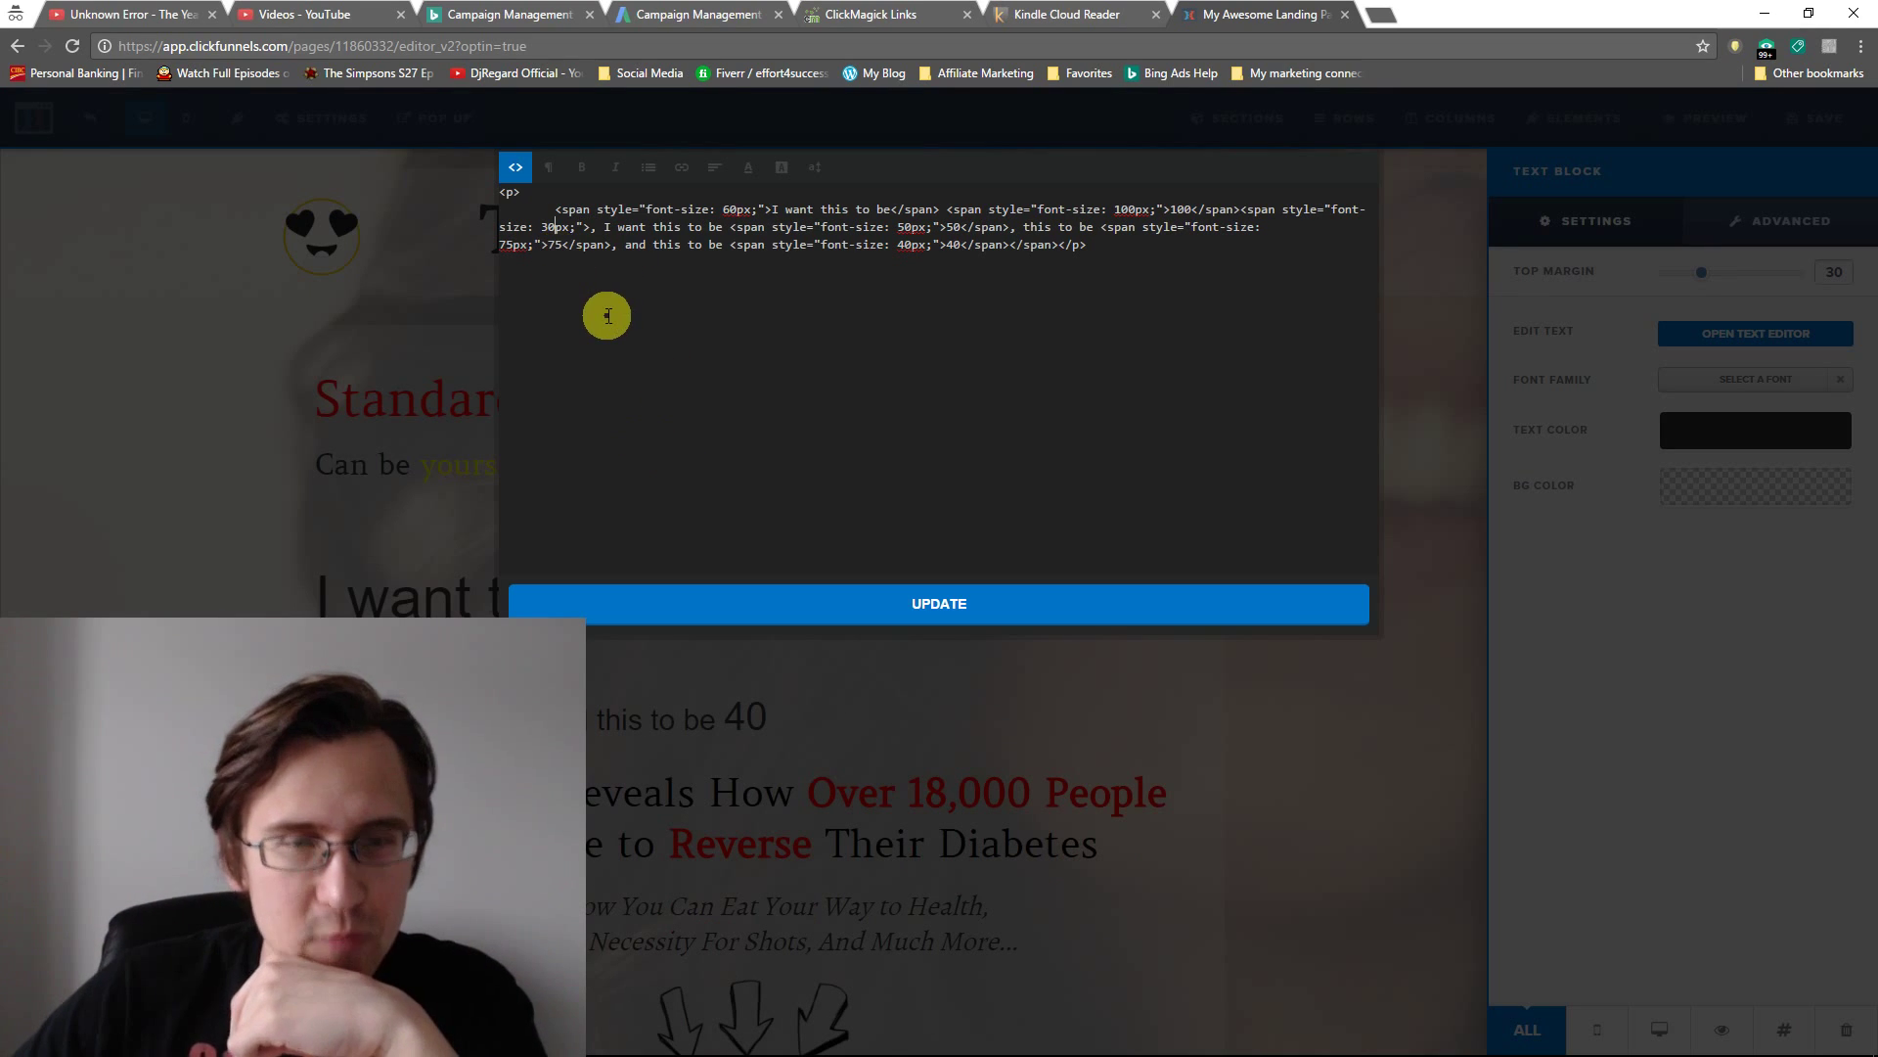
{"action": "key", "text": "BackSpace"}
{"action": "key", "text": "BackSpace"}
{"action": "type", "text": "40"}
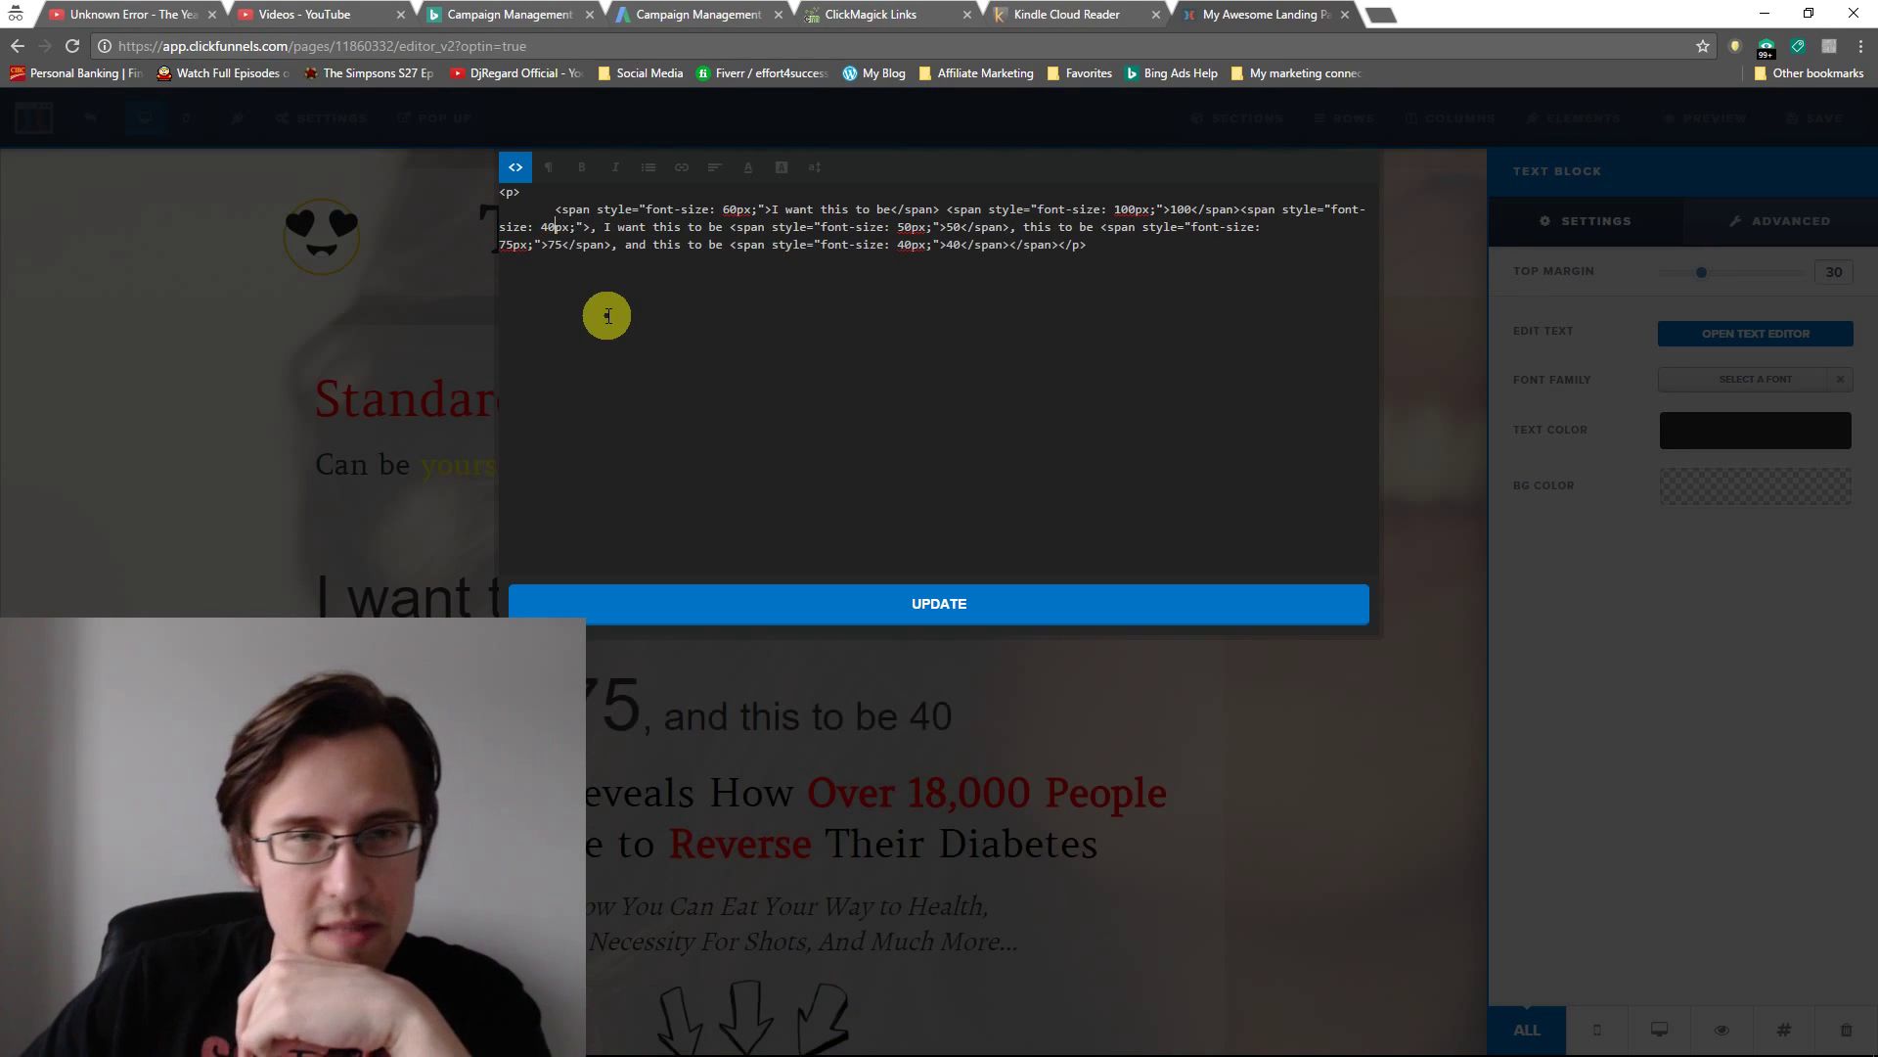
{"action": "left_click", "coordinate": [774, 620]}
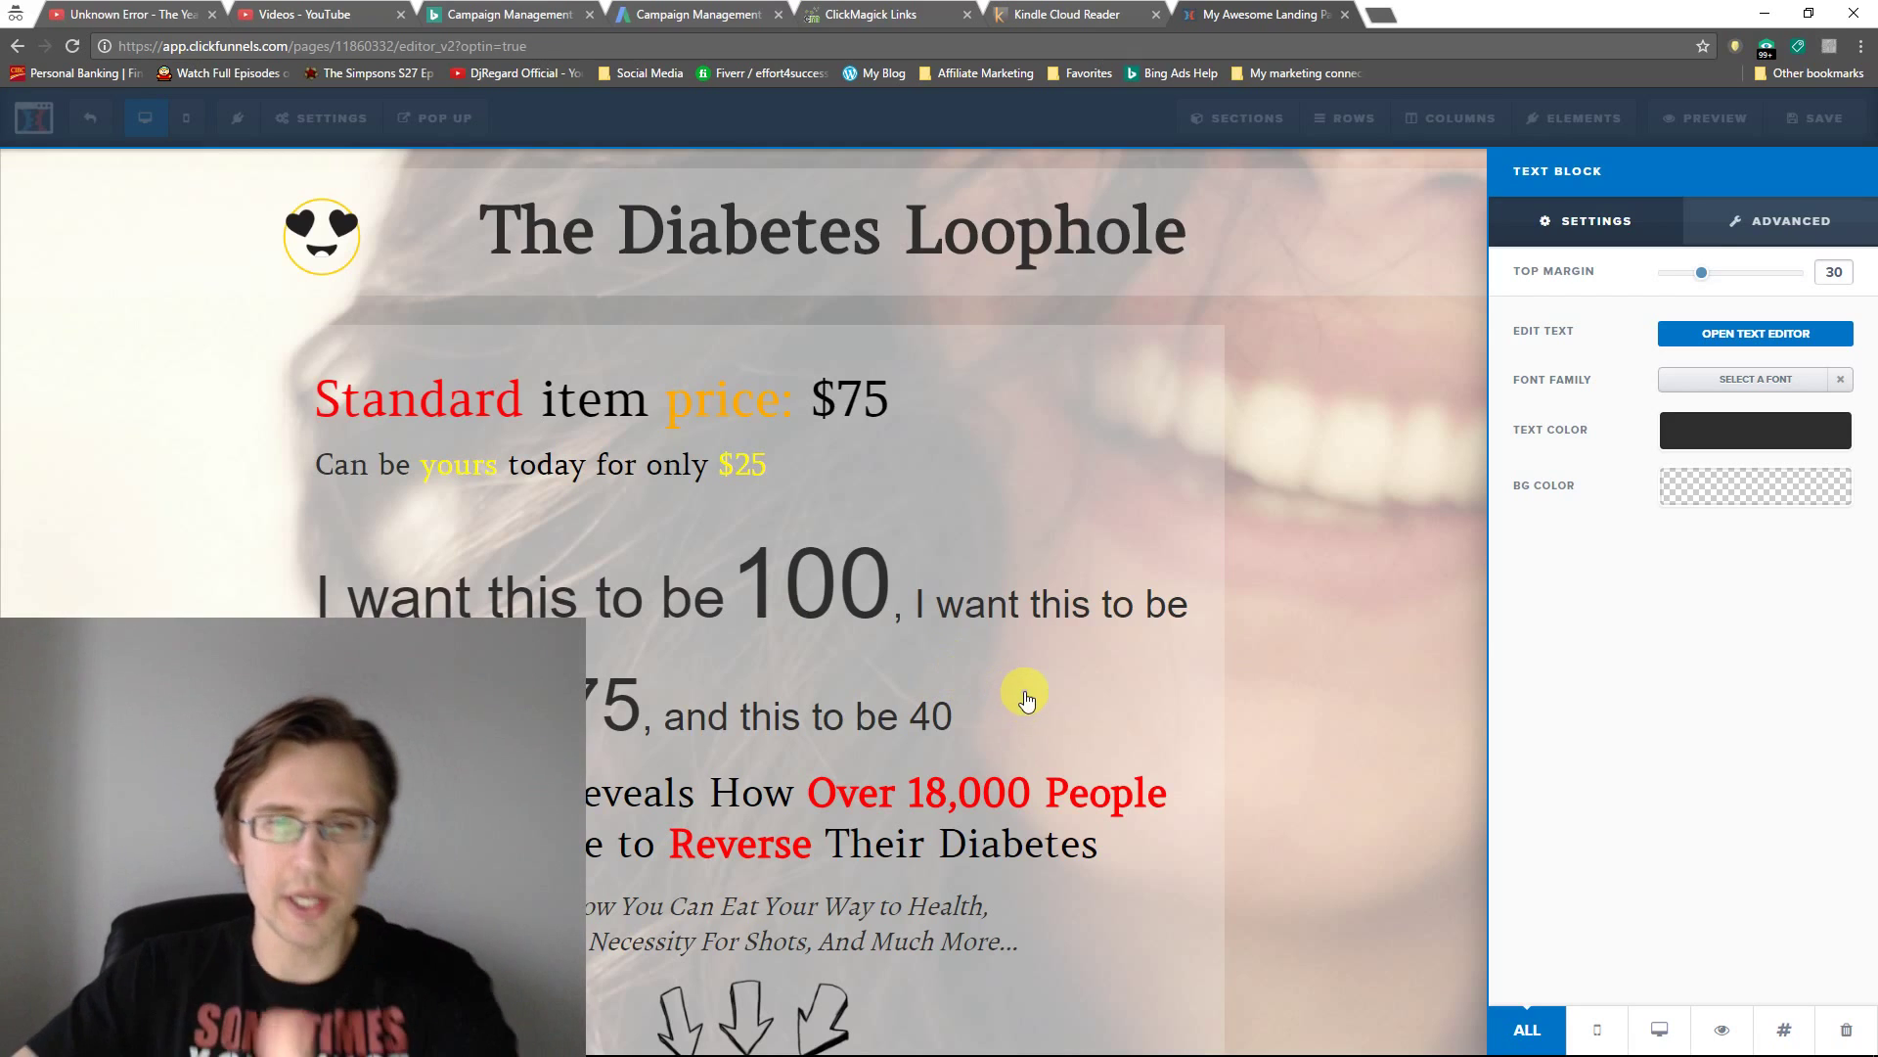